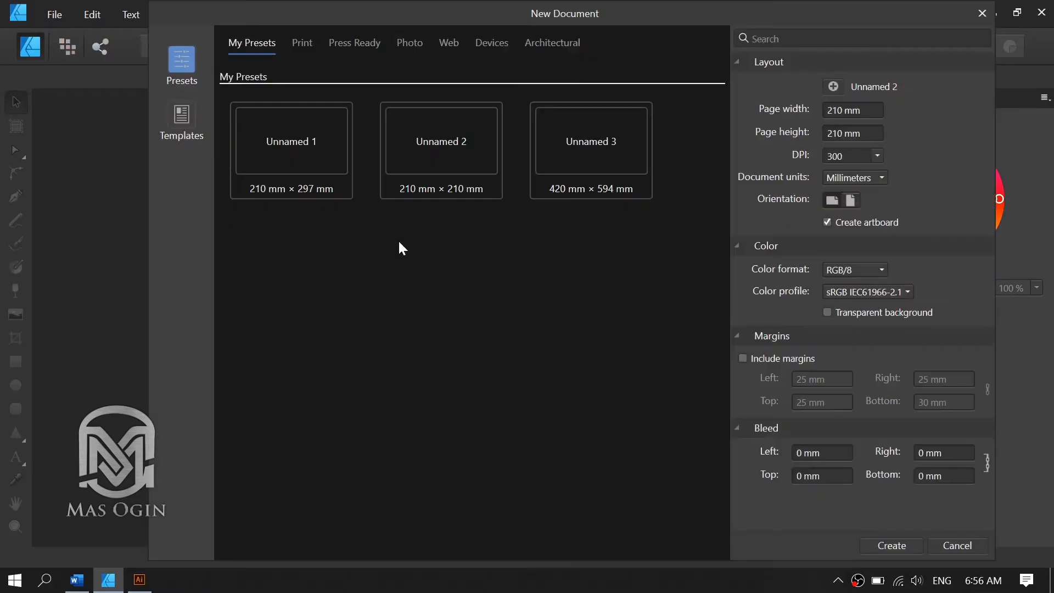
Browse the preset categories and choose the Press Ready A4 preset in landscape orientation.
{"action": "left_click", "coordinate": [311, 43]}
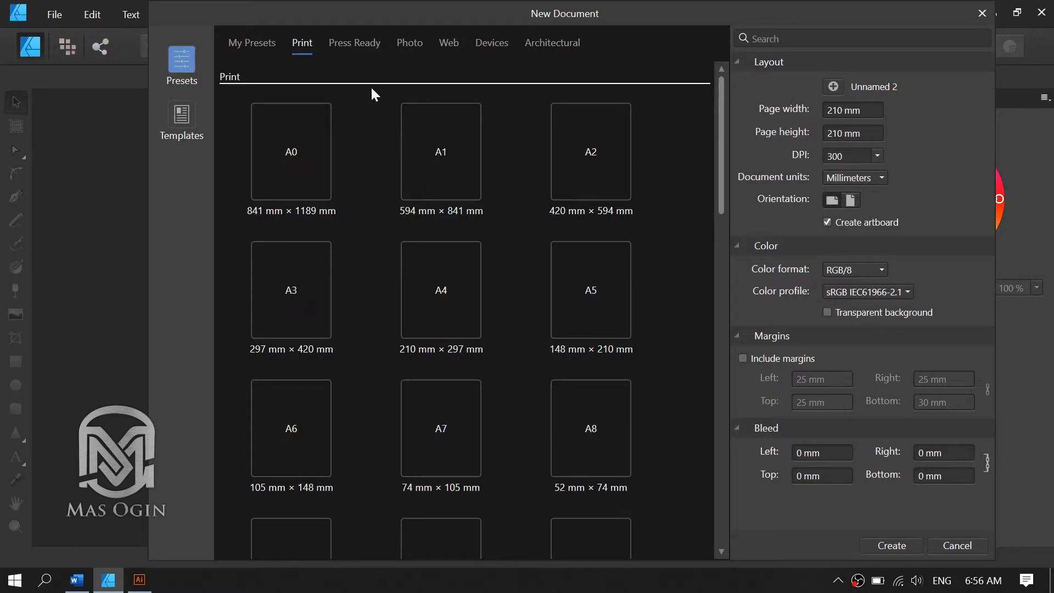
{"action": "left_click", "coordinate": [359, 43]}
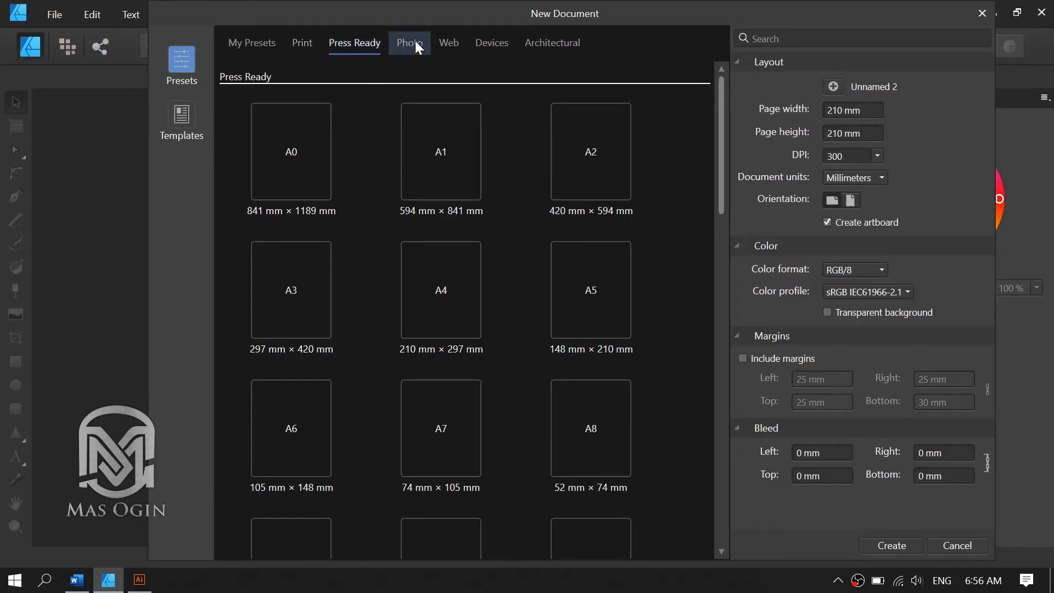
{"action": "left_click", "coordinate": [415, 42]}
{"action": "left_click", "coordinate": [453, 44]}
{"action": "left_click", "coordinate": [491, 44]}
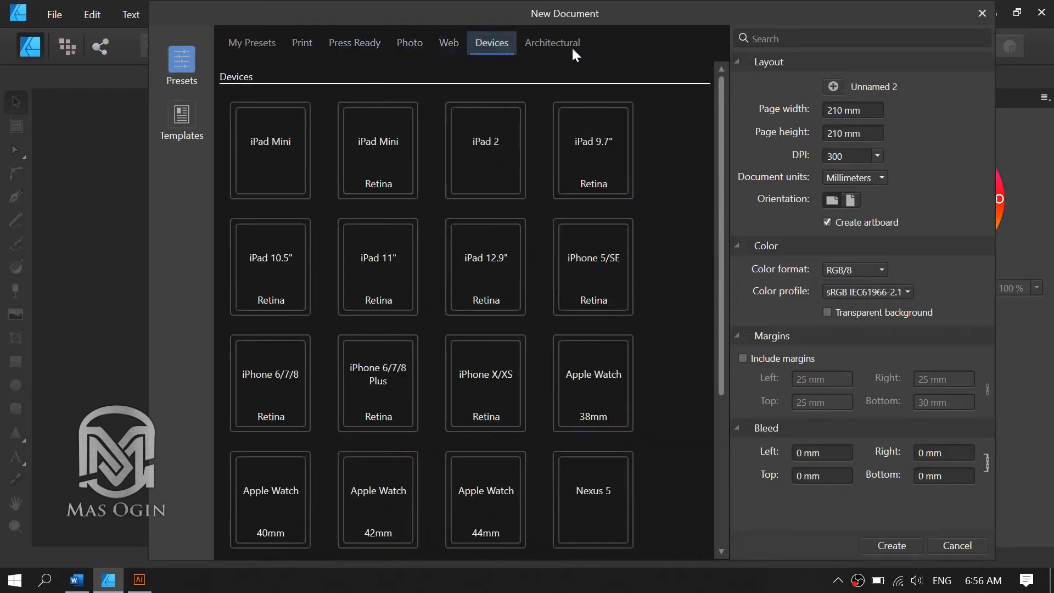
{"action": "left_click", "coordinate": [333, 43]}
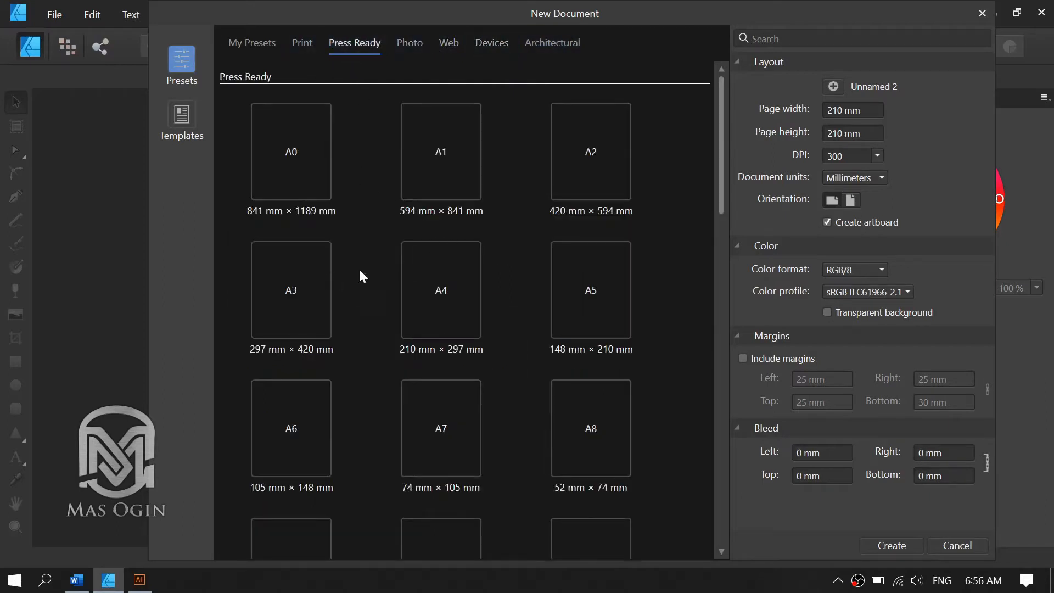
{"action": "left_click", "coordinate": [425, 290]}
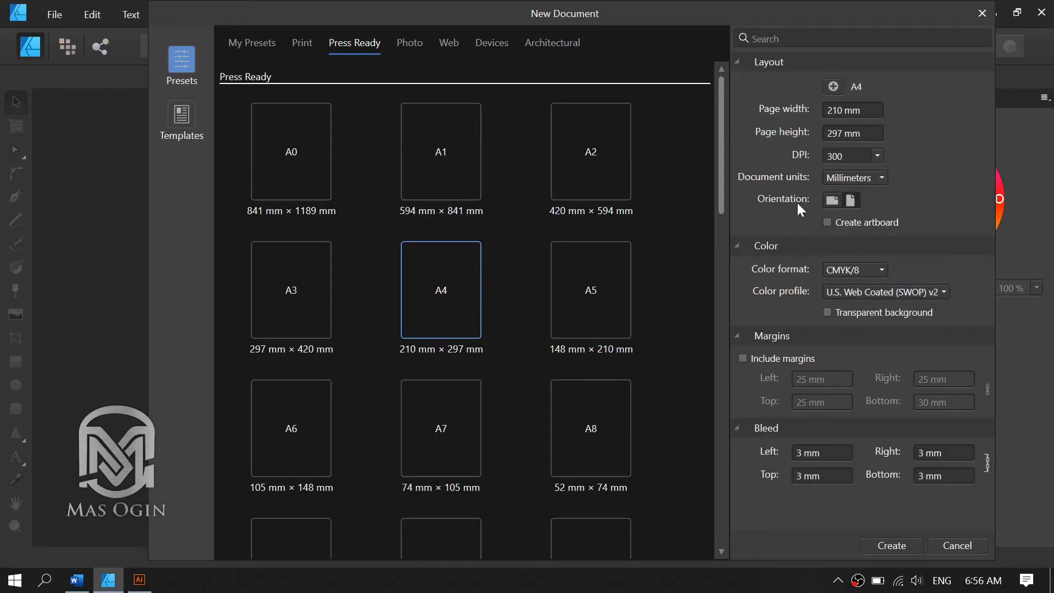
{"action": "left_click", "coordinate": [832, 201]}
Try the RGB/32 (HDR) color format and return to CMYK/8.
{"action": "left_click", "coordinate": [857, 274]}
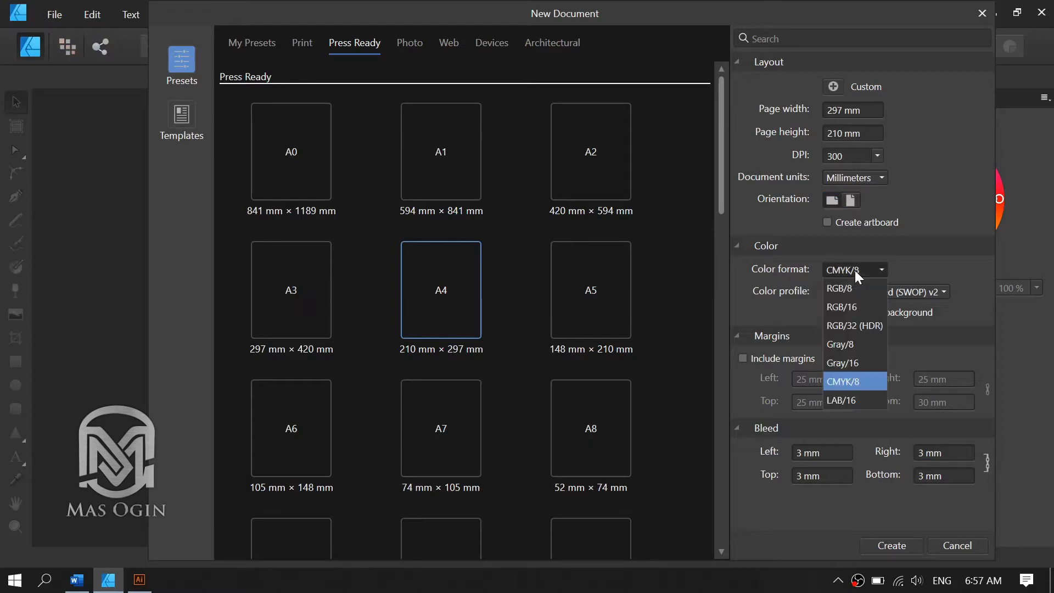
{"action": "left_click", "coordinate": [848, 323]}
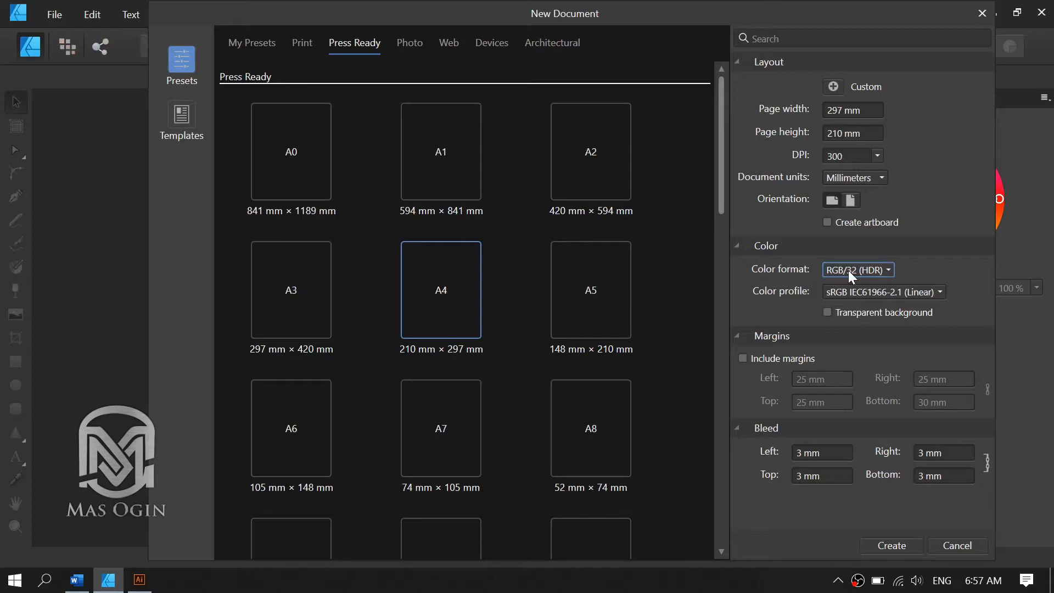
{"action": "left_click", "coordinate": [849, 271]}
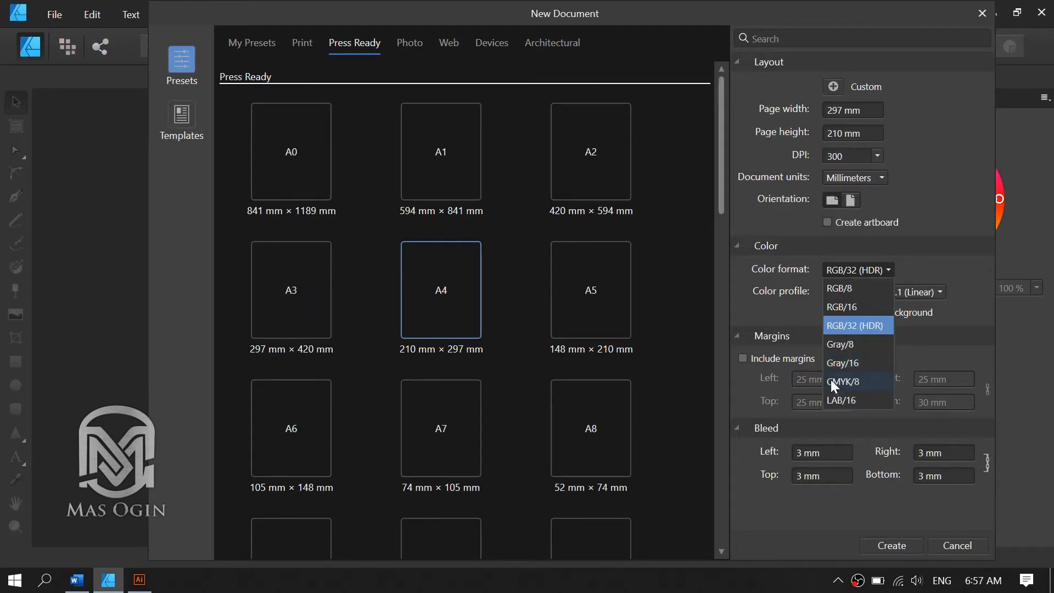
{"action": "left_click", "coordinate": [850, 381]}
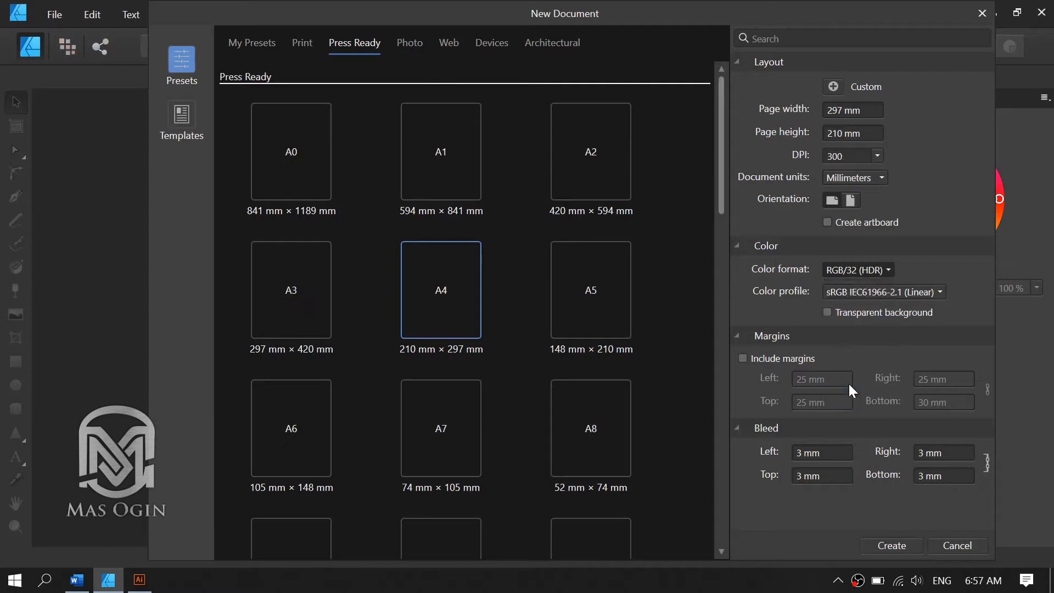
{"action": "left_click", "coordinate": [851, 295]}
{"action": "left_click", "coordinate": [851, 268]}
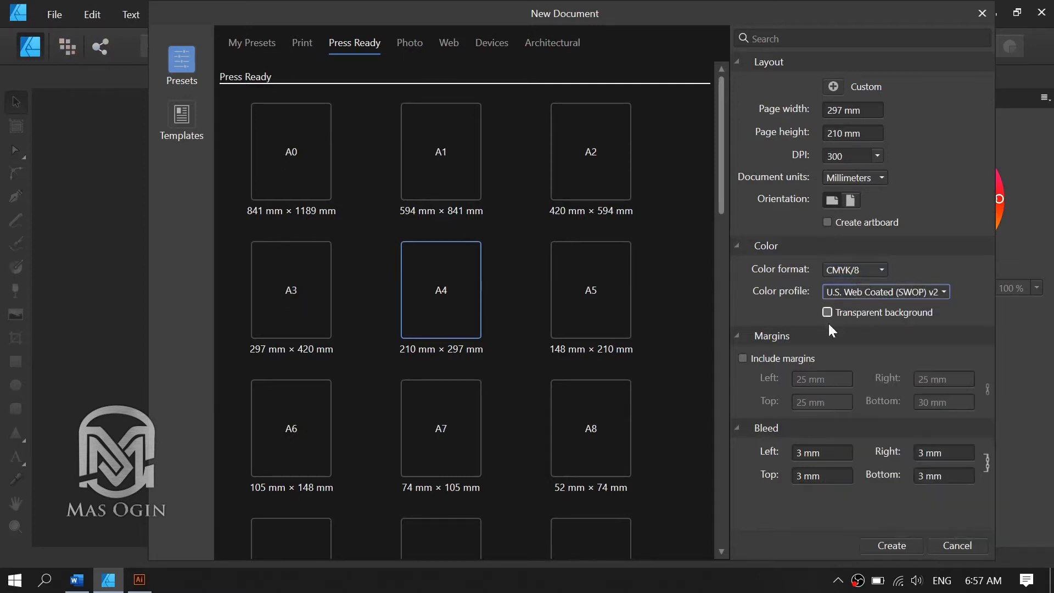
Set the color format to RGB/16 and create the document.
{"action": "left_click", "coordinate": [853, 270]}
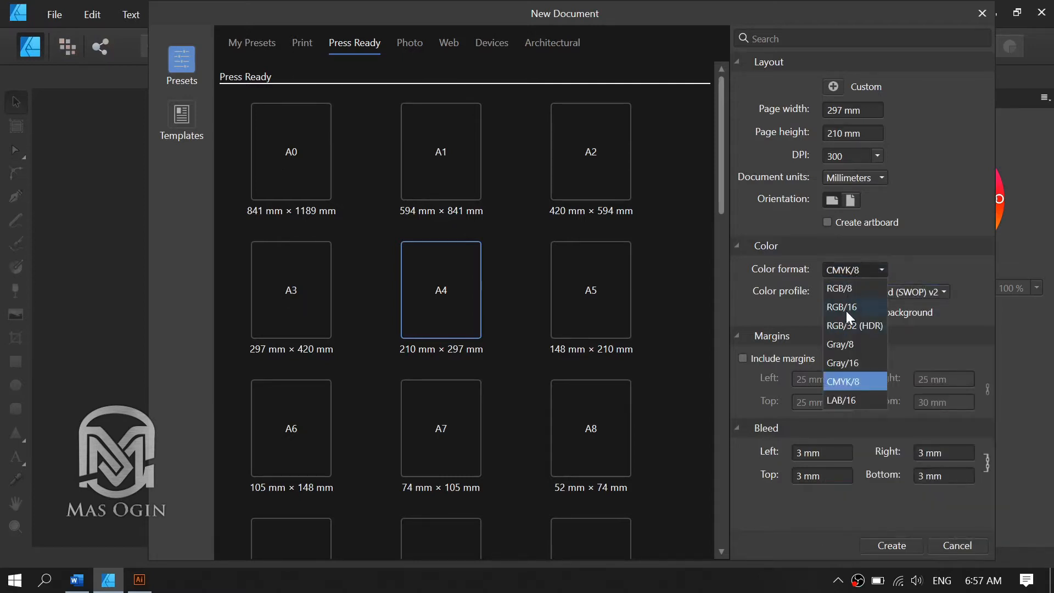
{"action": "left_click", "coordinate": [845, 309]}
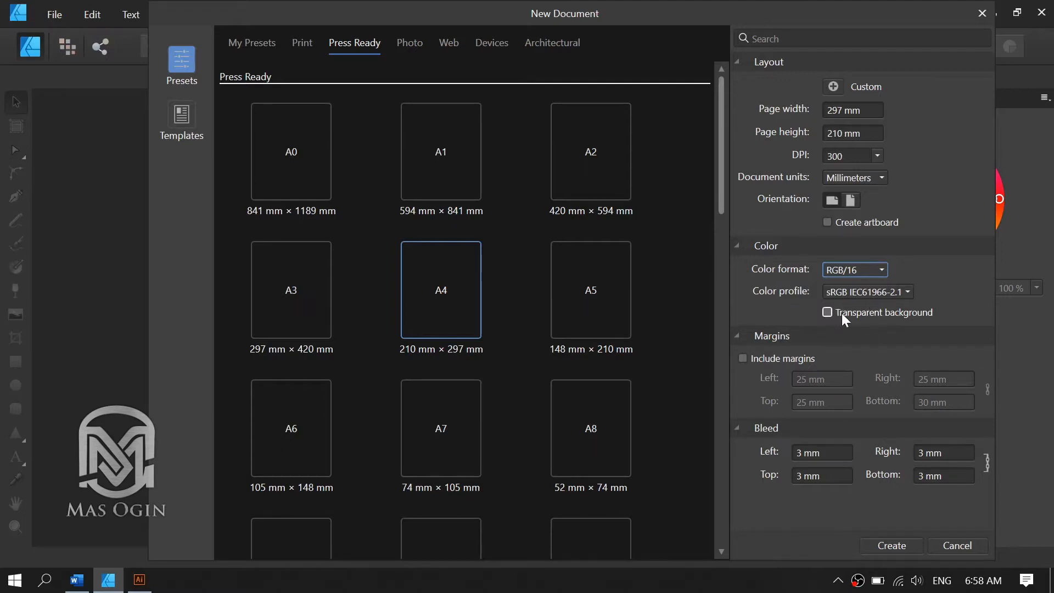
{"action": "left_click", "coordinate": [827, 312]}
{"action": "left_click", "coordinate": [896, 544]}
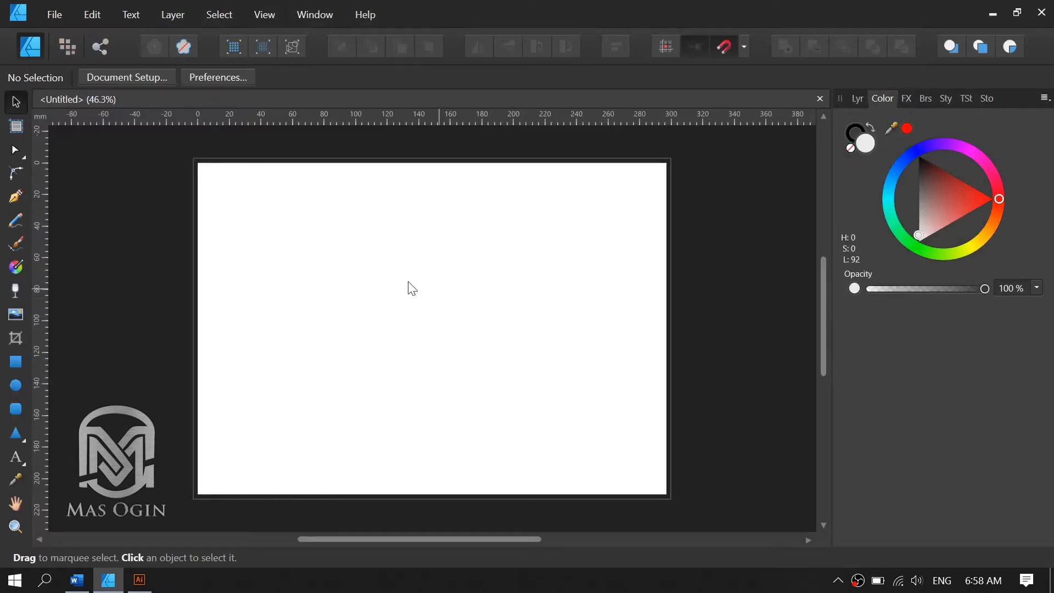
Try the Ellipse tool by drawing a circle and a tall ellipse on the page, and undo both shapes.
{"action": "key", "text": "space"}
{"action": "left_click_drag", "start_coordinate": [360, 276], "coordinate": [410, 279]}
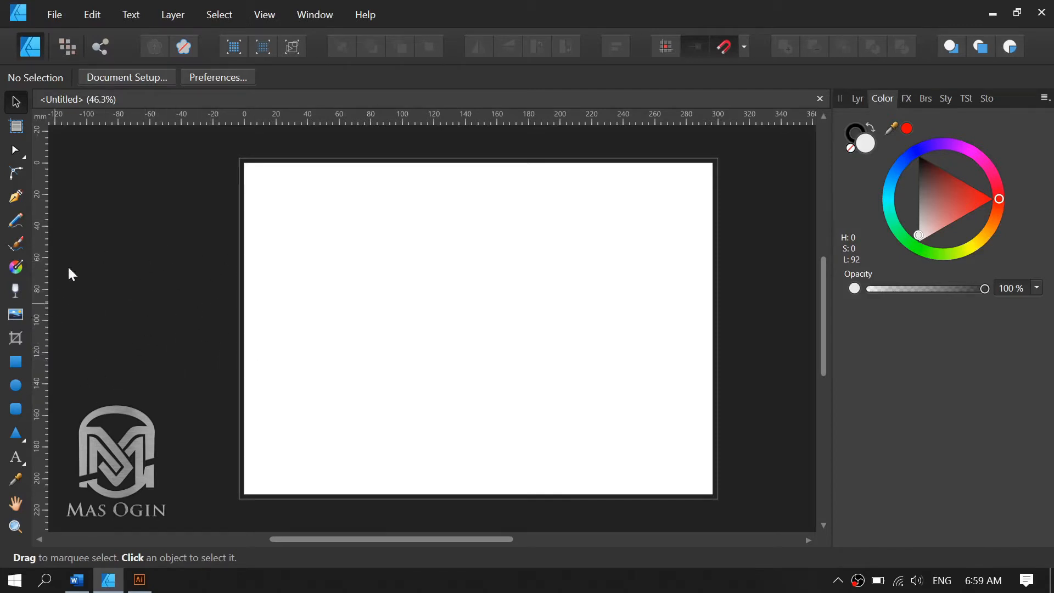
{"action": "left_click", "coordinate": [17, 387]}
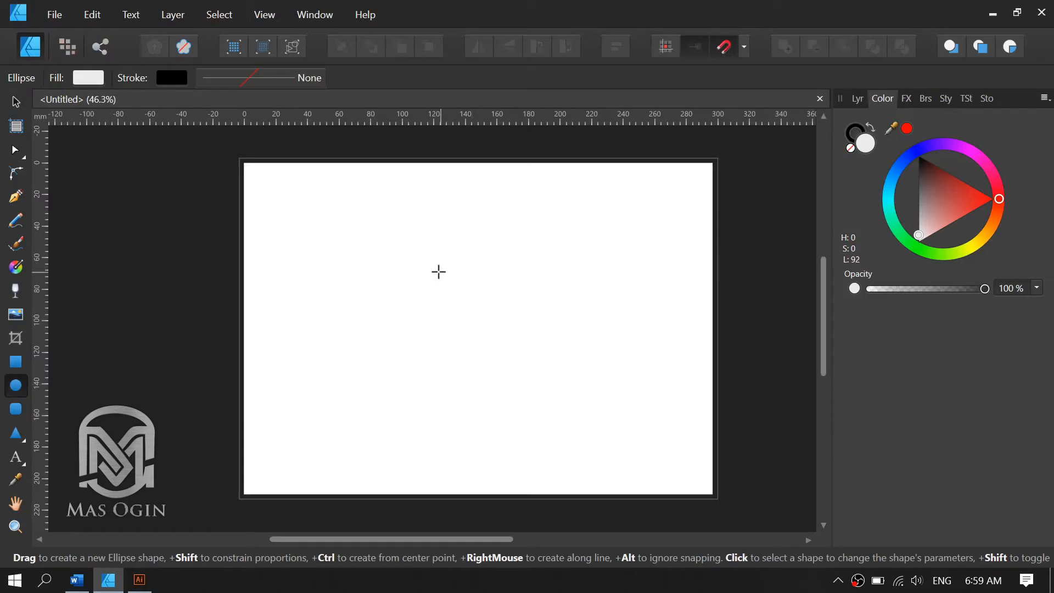
{"action": "left_click_drag", "start_coordinate": [416, 261], "coordinate": [626, 446]}
{"action": "left_click_drag", "start_coordinate": [626, 445], "coordinate": [624, 468]}
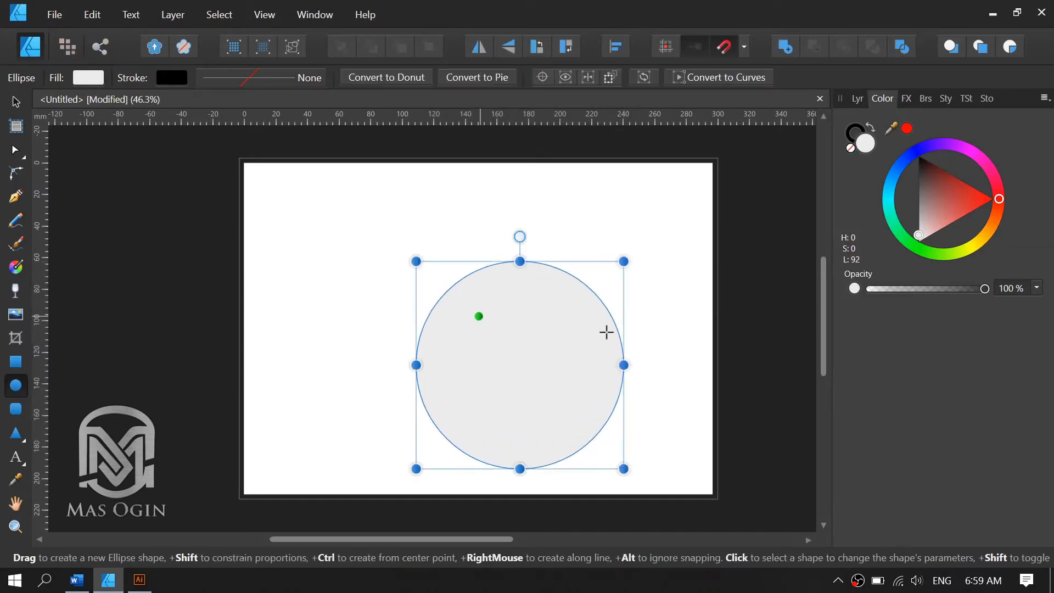
{"action": "left_click_drag", "start_coordinate": [290, 189], "coordinate": [383, 380]}
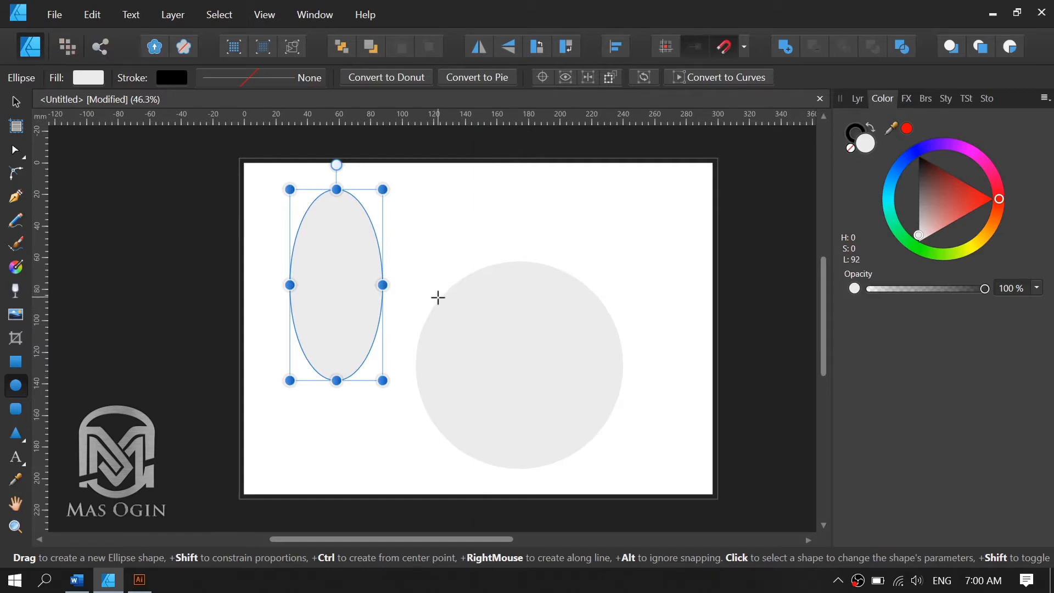
{"action": "key", "text": "ctrl+z"}
{"action": "key", "text": "ctrl+z"}
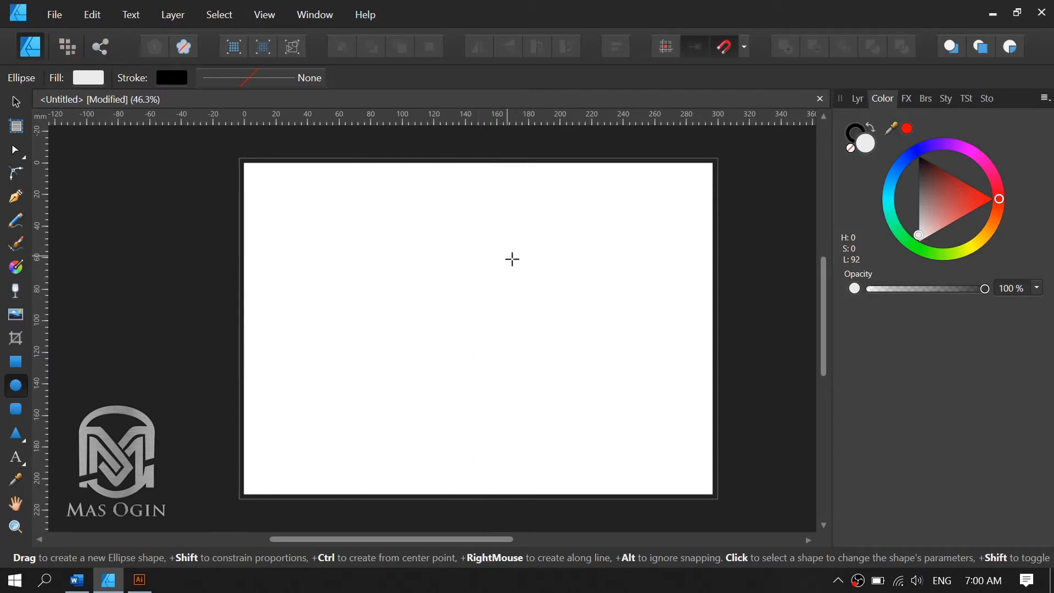
Try drawing a white-filled circle on the white page and delete it.
{"action": "key", "text": "alt"}
{"action": "left_click_drag", "start_coordinate": [464, 287], "coordinate": [512, 348]}
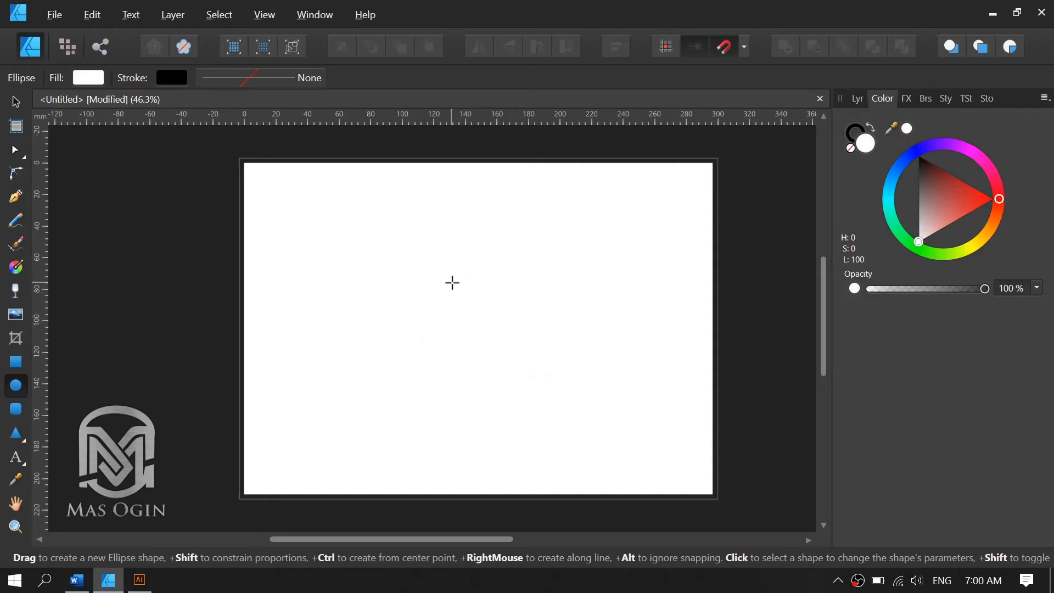
{"action": "left_click_drag", "start_coordinate": [451, 282], "coordinate": [616, 455]}
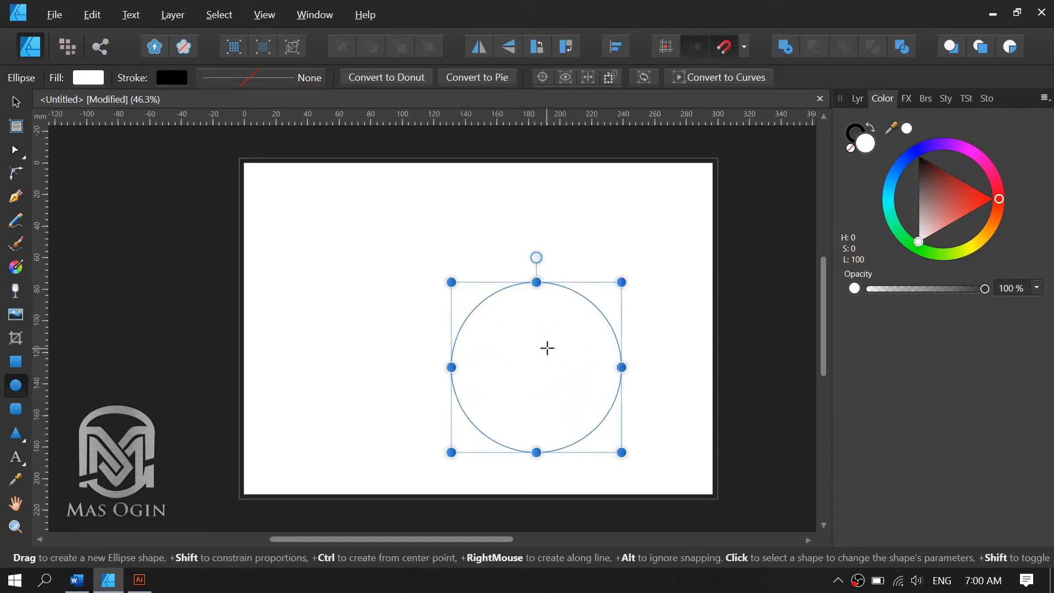
{"action": "key", "text": "Delete"}
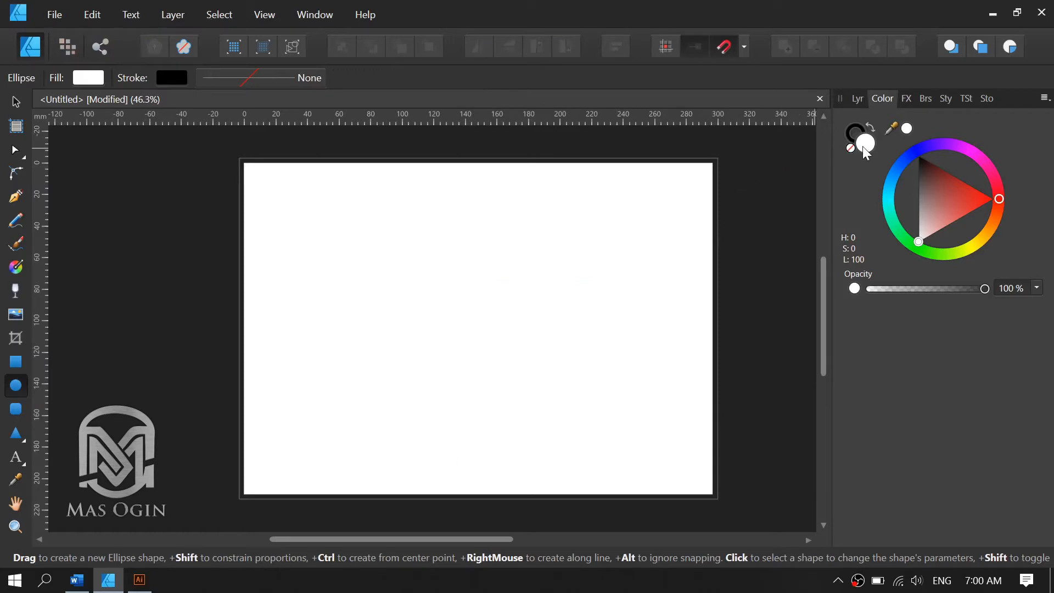
Set the fill color to red with H 0, S 77, L 51.
{"action": "mouse_move", "coordinate": [956, 204]}
{"action": "left_mouse_down"}
{"action": "mouse_move", "coordinate": [987, 196]}
{"action": "mouse_move", "coordinate": [963, 210]}
{"action": "mouse_move", "coordinate": [932, 202]}
{"action": "mouse_move", "coordinate": [943, 194]}
{"action": "mouse_move", "coordinate": [977, 205]}
{"action": "left_mouse_up"}
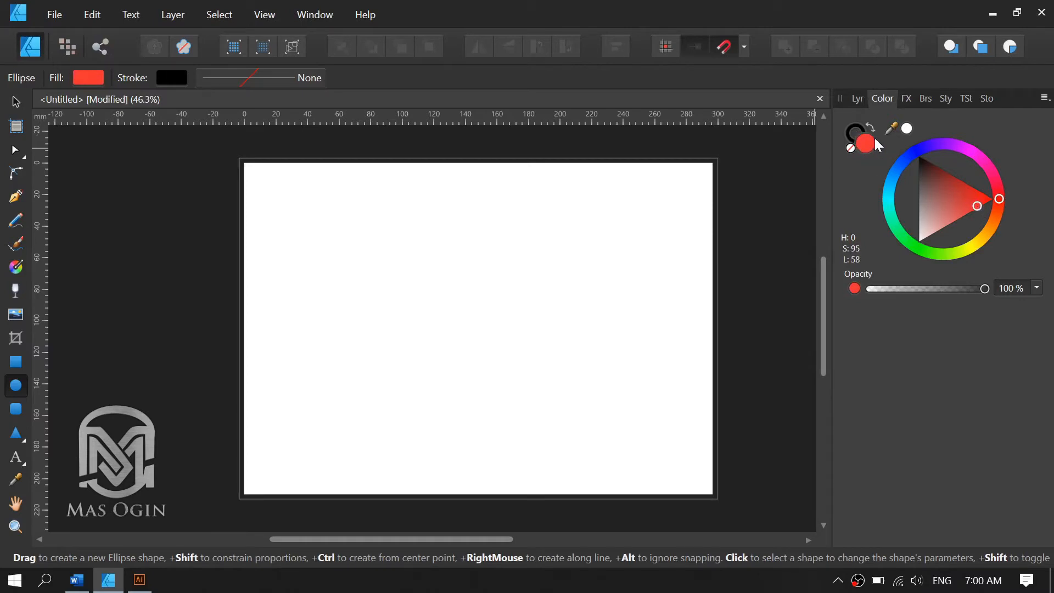
{"action": "left_click", "coordinate": [846, 134]}
{"action": "left_click", "coordinate": [870, 143]}
{"action": "left_click", "coordinate": [851, 137]}
{"action": "left_click", "coordinate": [868, 142]}
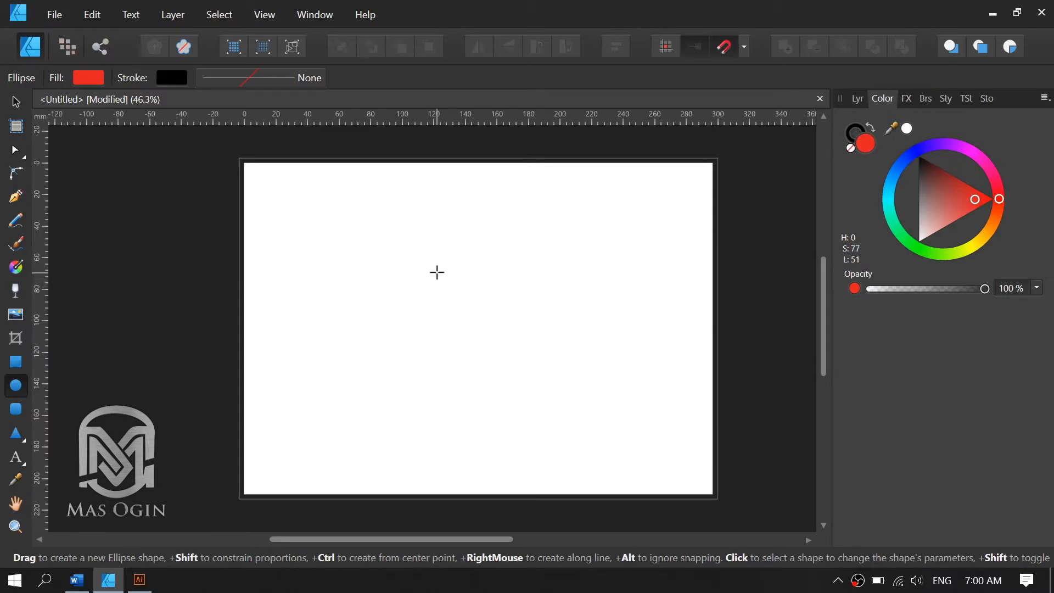
Draw a red circle about 108 mm in diameter and snap it to the exact center of the page.
{"action": "left_click_drag", "start_coordinate": [443, 278], "coordinate": [607, 434]}
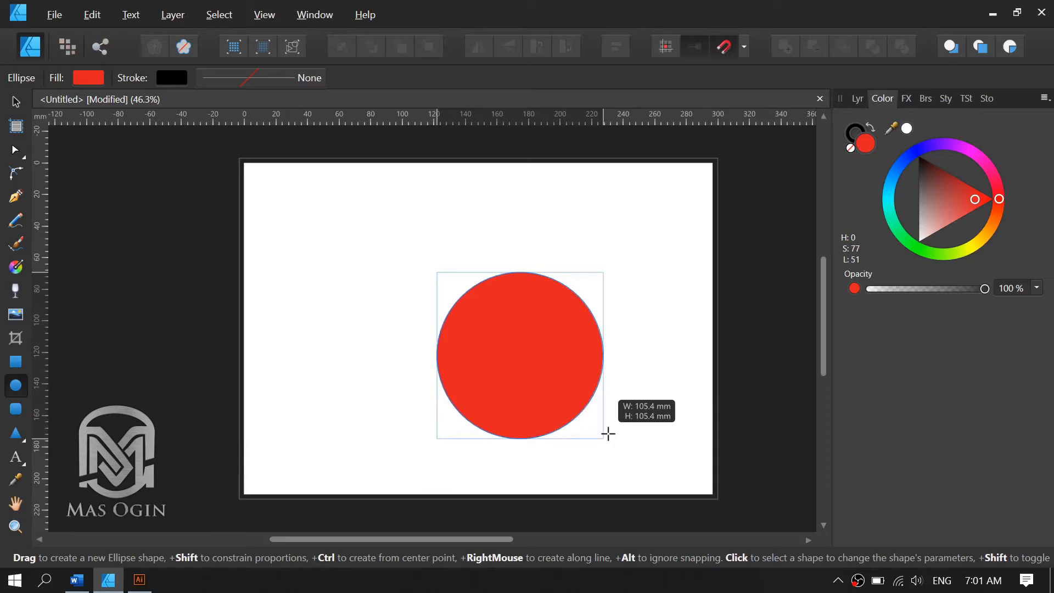
{"action": "left_click_drag", "start_coordinate": [609, 433], "coordinate": [610, 443]}
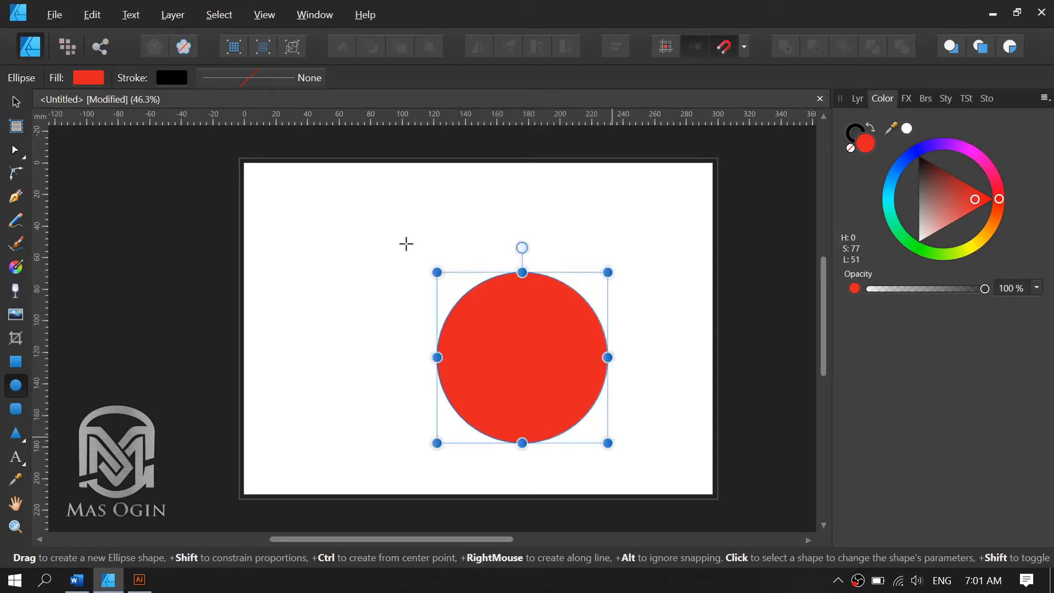
{"action": "key", "text": "v"}
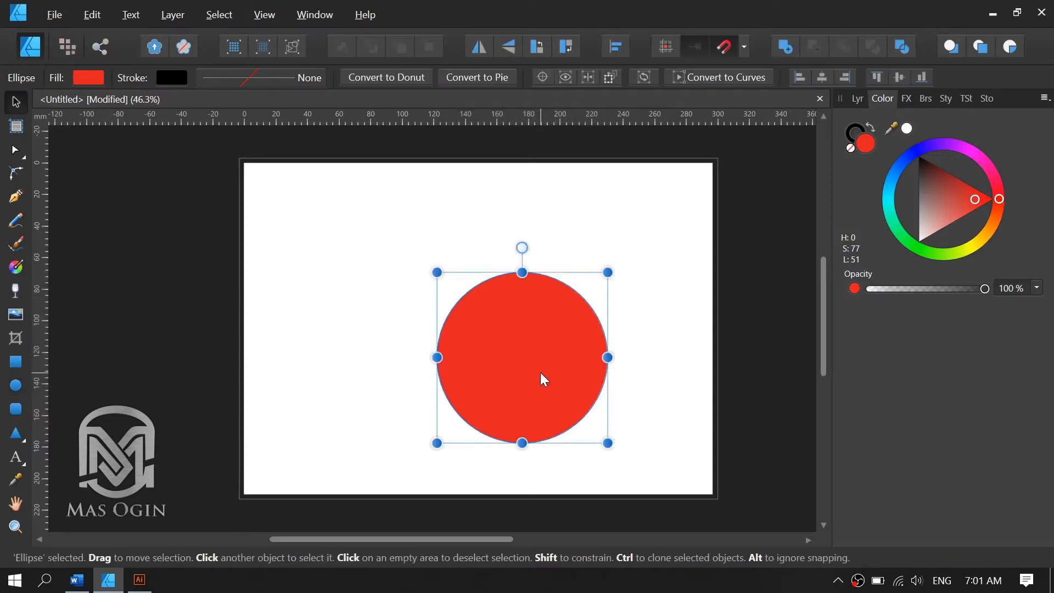
{"action": "left_click_drag", "start_coordinate": [539, 372], "coordinate": [495, 345]}
{"action": "left_click_drag", "start_coordinate": [450, 318], "coordinate": [478, 331]}
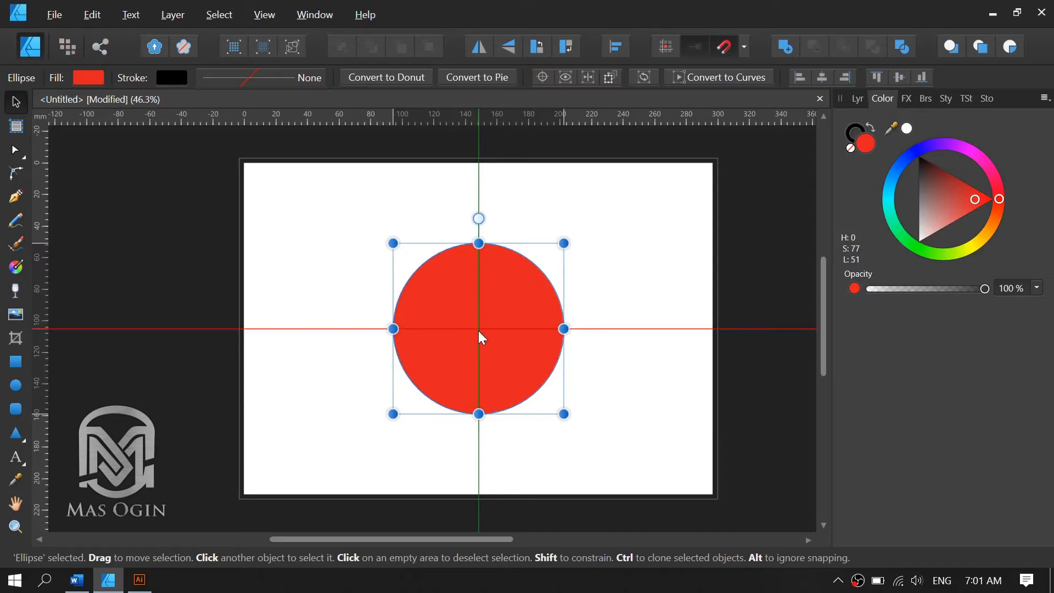
{"action": "left_click_drag", "start_coordinate": [479, 330], "coordinate": [493, 327]}
{"action": "left_click_drag", "start_coordinate": [493, 327], "coordinate": [493, 327]}
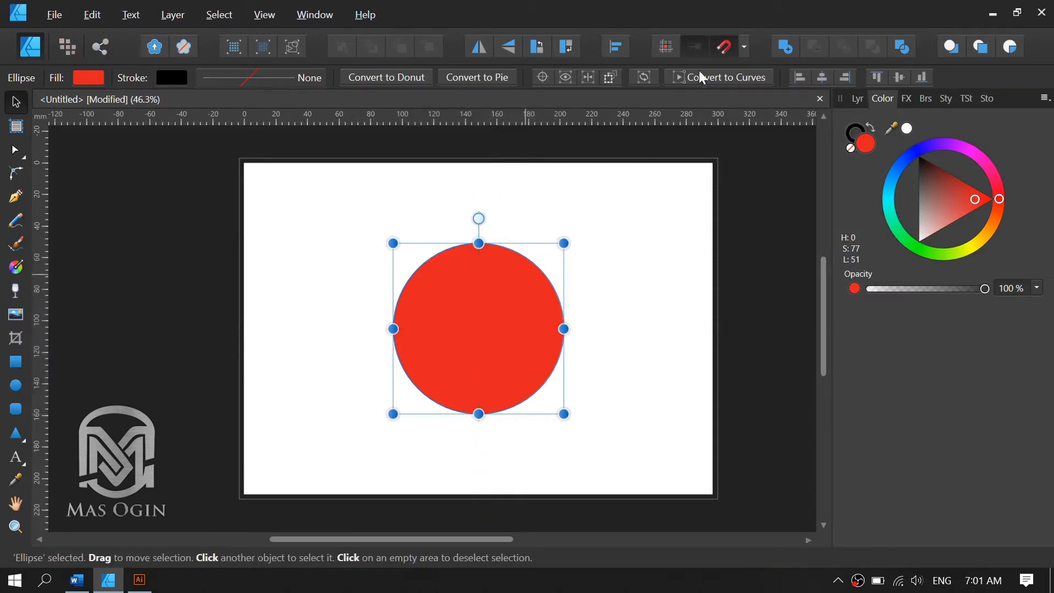
Try moving the circle with snapping turned off, and restore both snapping and the centered position.
{"action": "left_click", "coordinate": [743, 47]}
{"action": "left_click", "coordinate": [725, 47]}
{"action": "left_click_drag", "start_coordinate": [476, 336], "coordinate": [389, 276]}
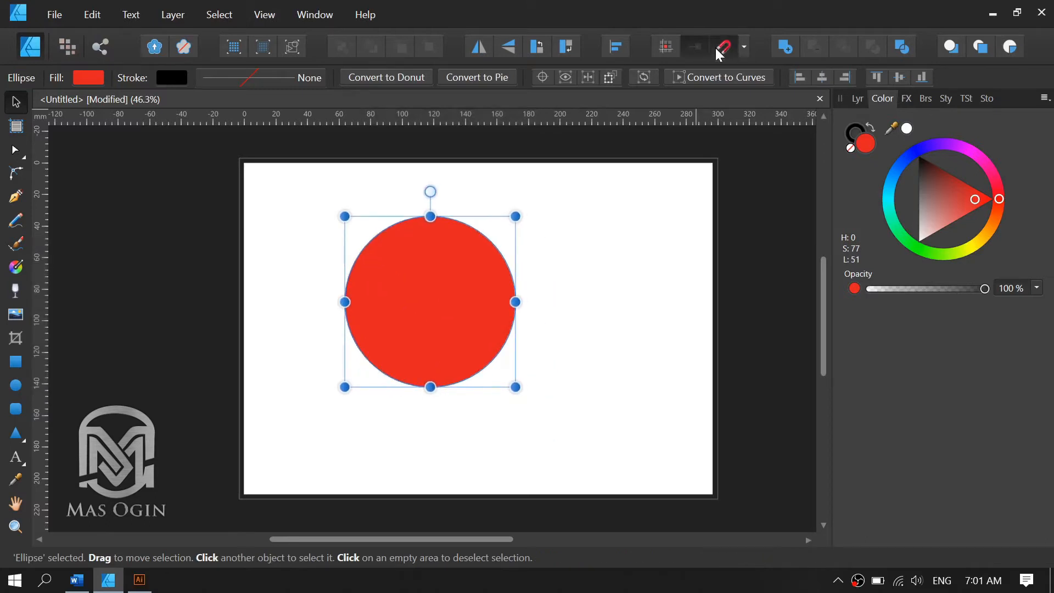
{"action": "left_click_drag", "start_coordinate": [459, 305], "coordinate": [483, 324]}
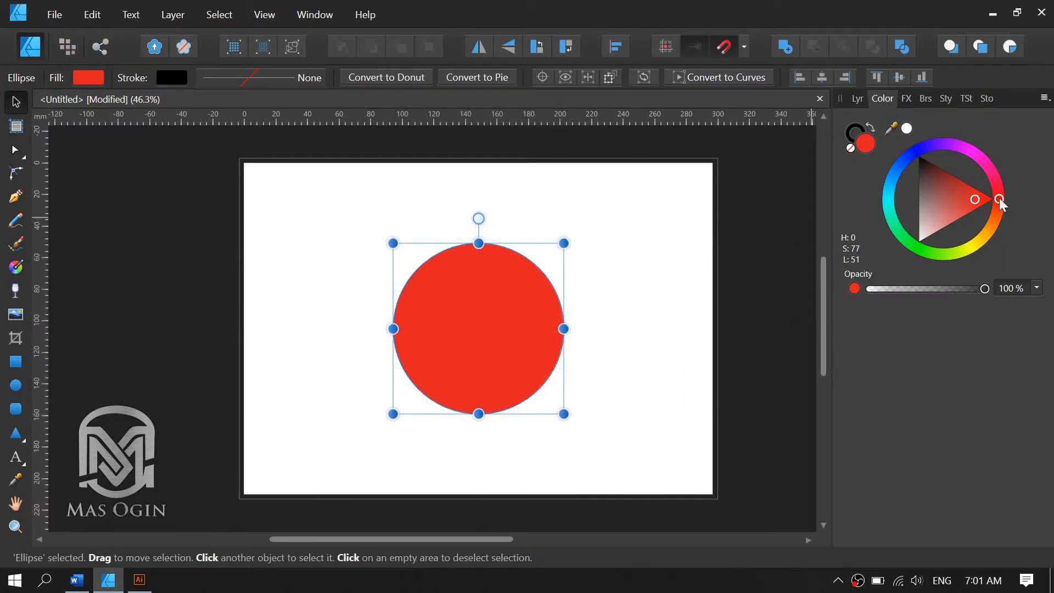
Recolor the circle orange with H 27, S 77, L 51 and move it horizontally to the page's left side.
{"action": "left_click_drag", "start_coordinate": [1000, 199], "coordinate": [996, 225]}
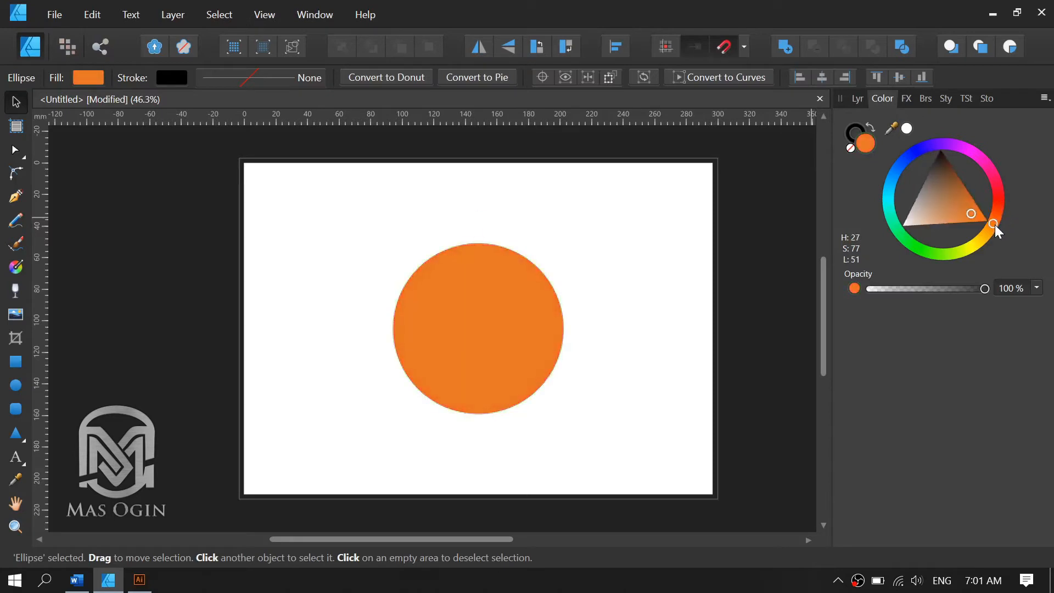
{"action": "left_click", "coordinate": [658, 234]}
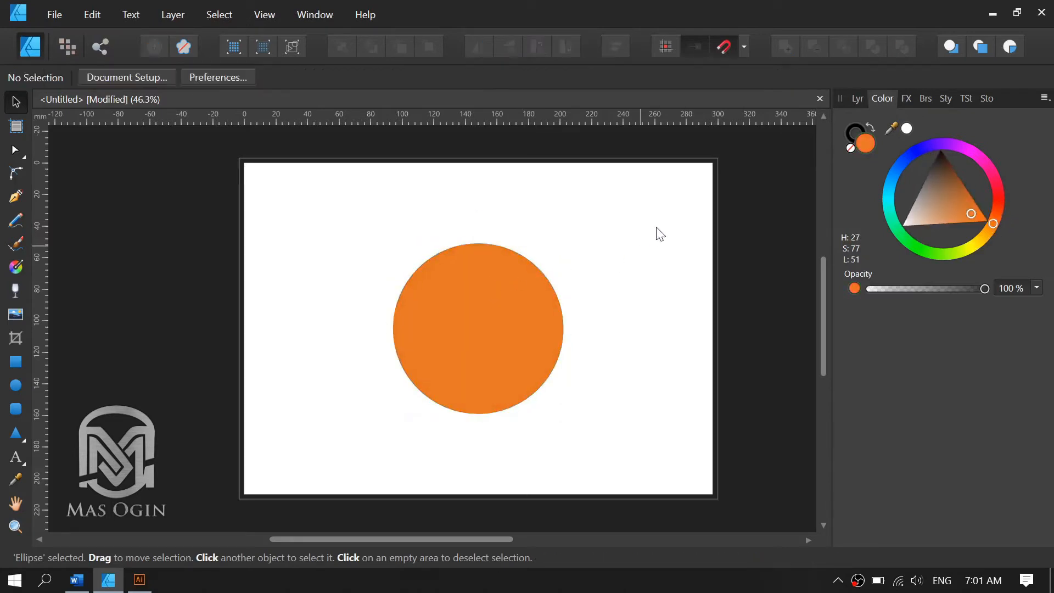
{"action": "left_click", "coordinate": [469, 326]}
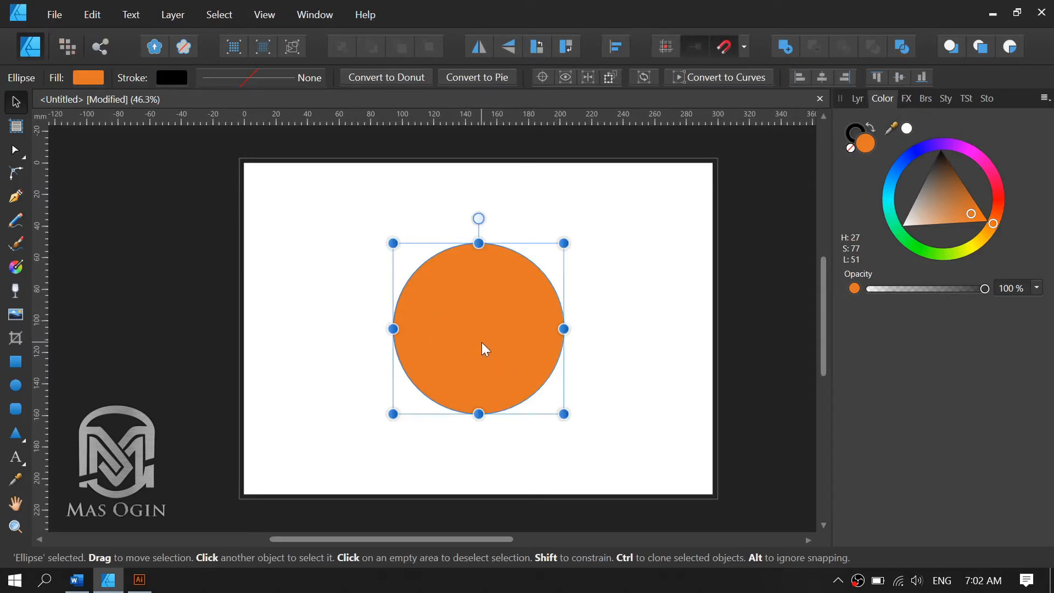
{"action": "left_click_drag", "start_coordinate": [483, 344], "coordinate": [350, 342]}
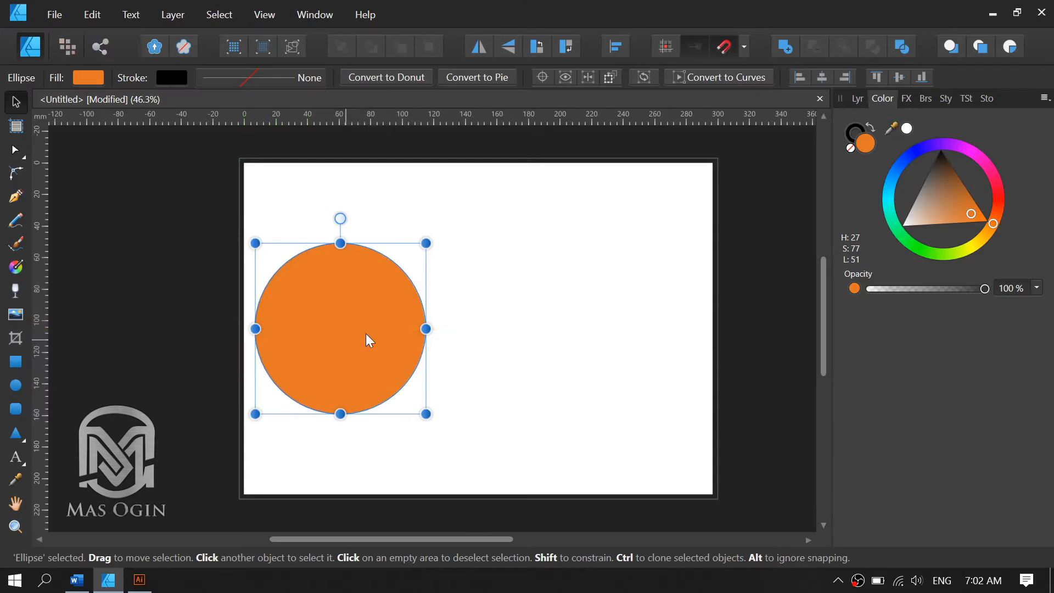
{"action": "left_click", "coordinate": [537, 322]}
{"action": "left_click", "coordinate": [365, 332]}
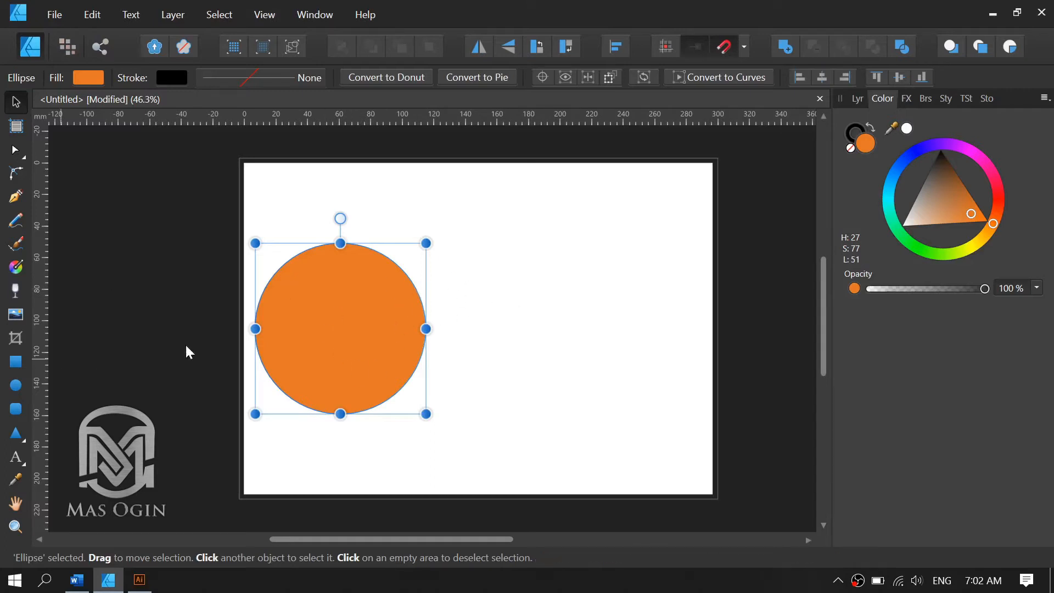
{"action": "left_click", "coordinate": [15, 385]}
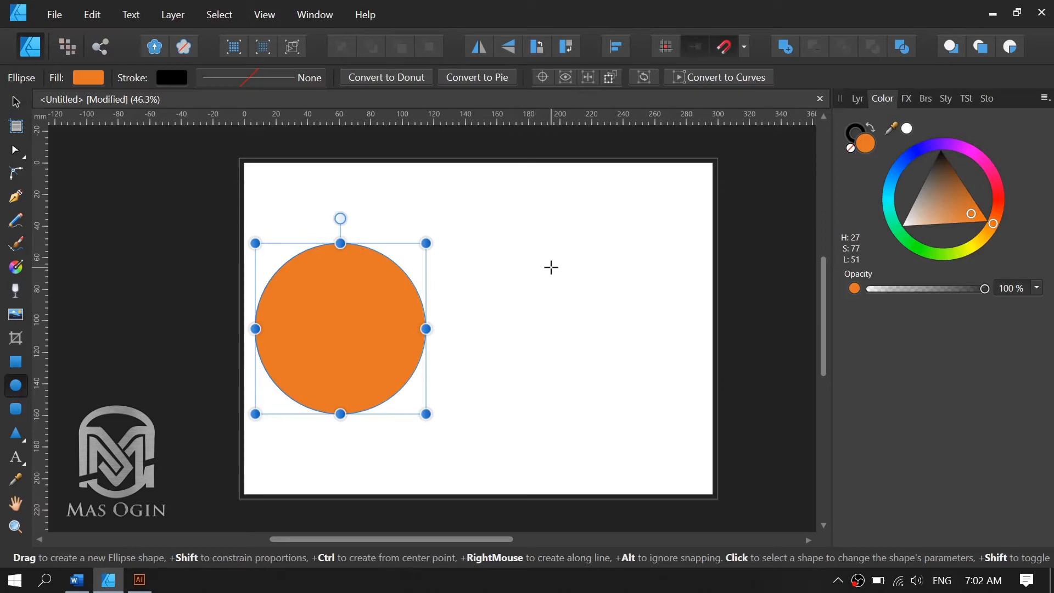
{"action": "left_click_drag", "start_coordinate": [550, 267], "coordinate": [627, 342]}
{"action": "key", "text": "ctrl+shift"}
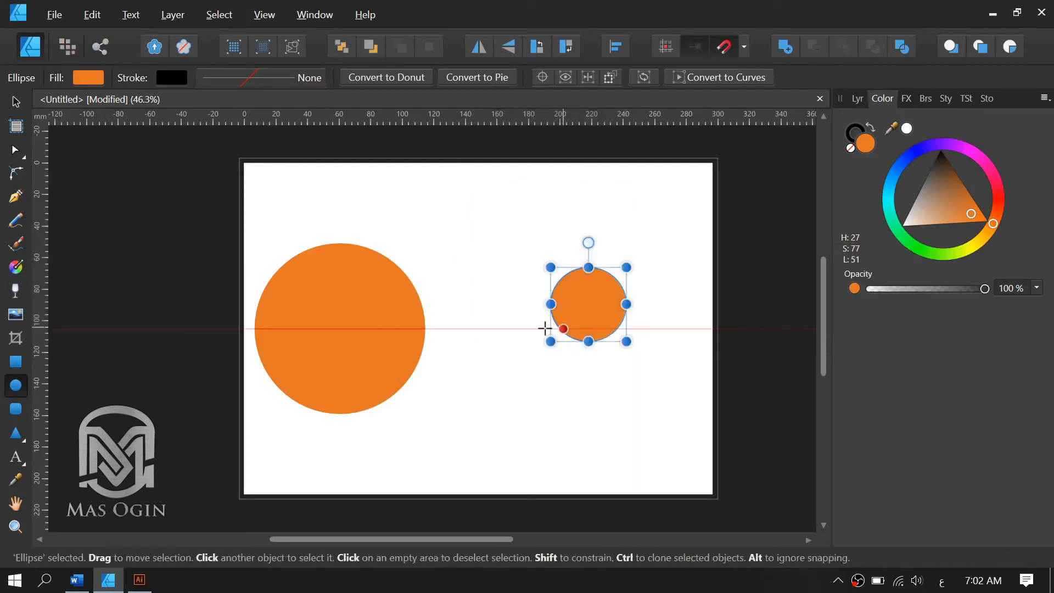
{"action": "key", "text": "ctrl+z"}
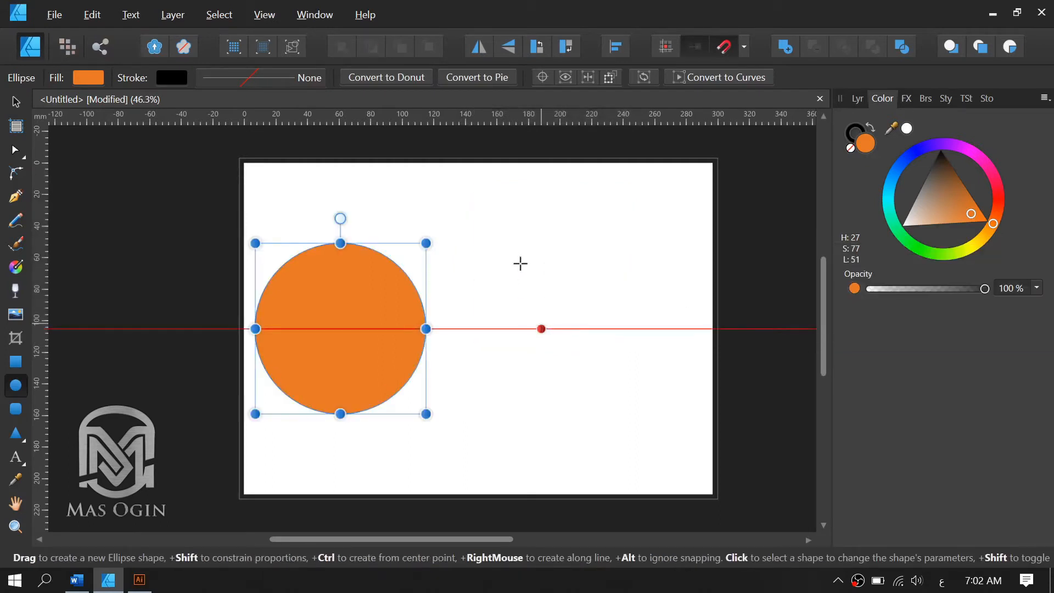
{"action": "left_click_drag", "start_coordinate": [533, 254], "coordinate": [602, 328]}
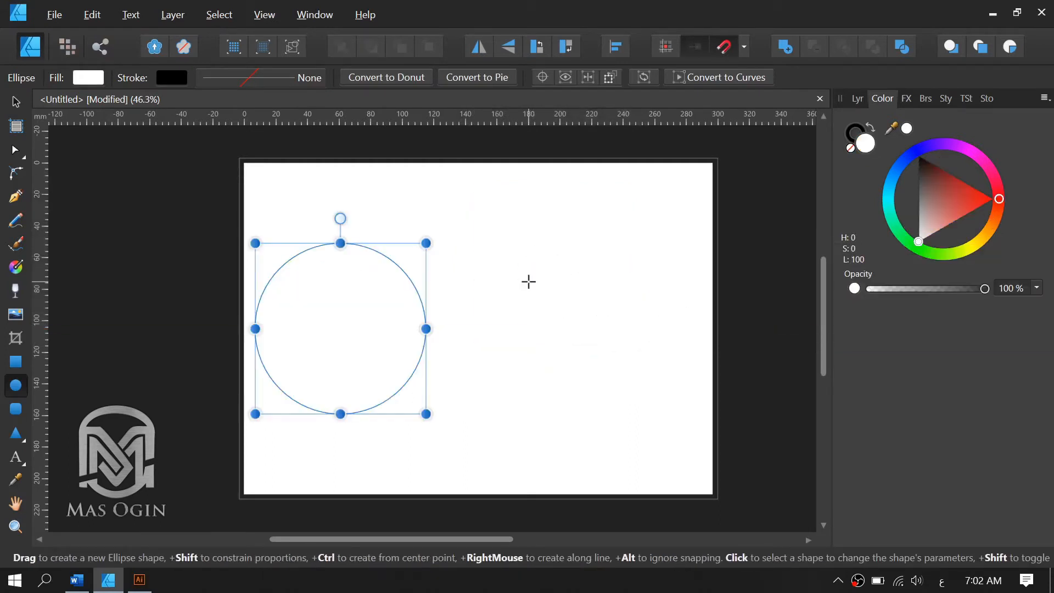
{"action": "key", "text": "ctrl+z"}
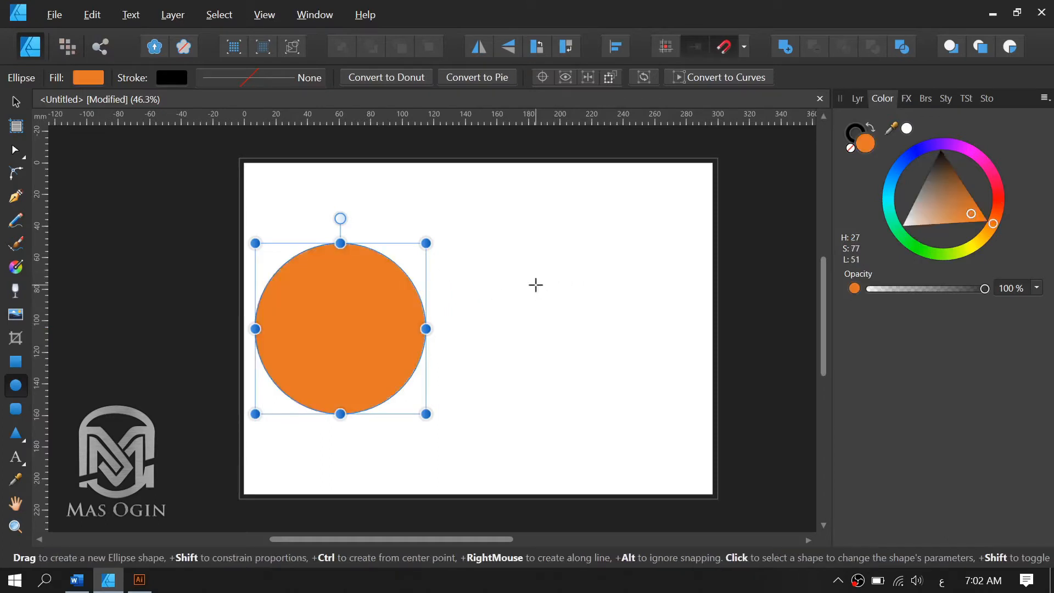
{"action": "left_click", "coordinate": [535, 285]}
{"action": "left_click_drag", "start_coordinate": [517, 248], "coordinate": [569, 302]}
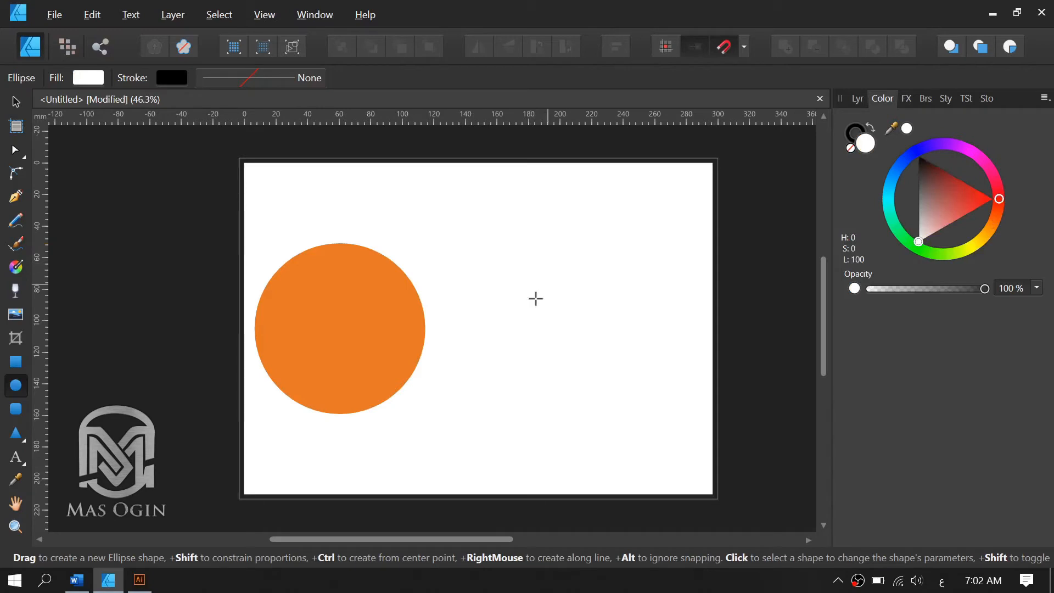
Set the fill color to orange with H 28, S 100, L 50 on a trial circle about 85 mm in diameter, and delete that circle.
{"action": "left_click_drag", "start_coordinate": [537, 256], "coordinate": [658, 399]}
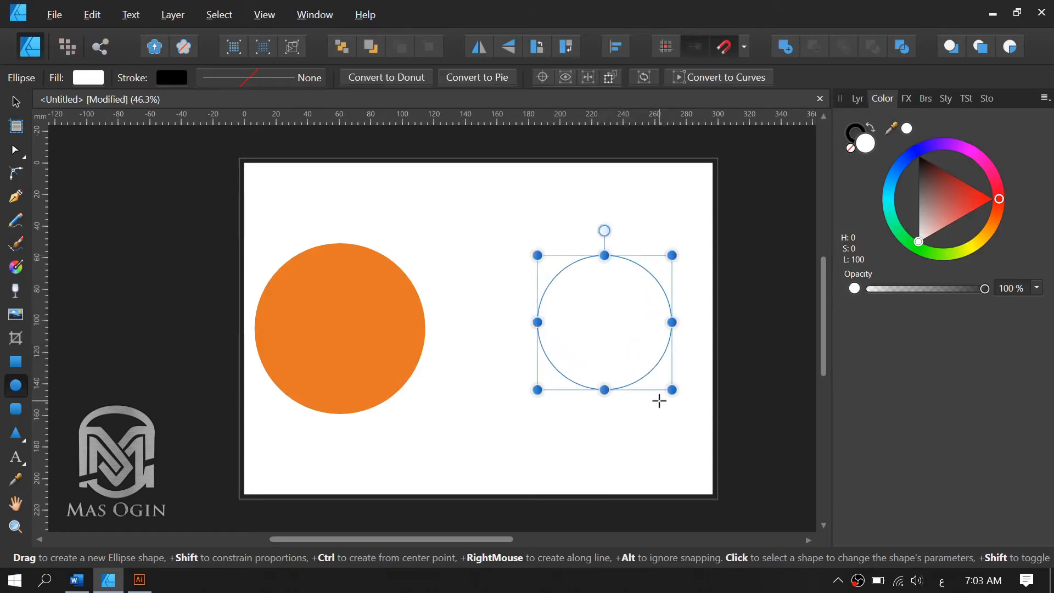
{"action": "left_click", "coordinate": [995, 233]}
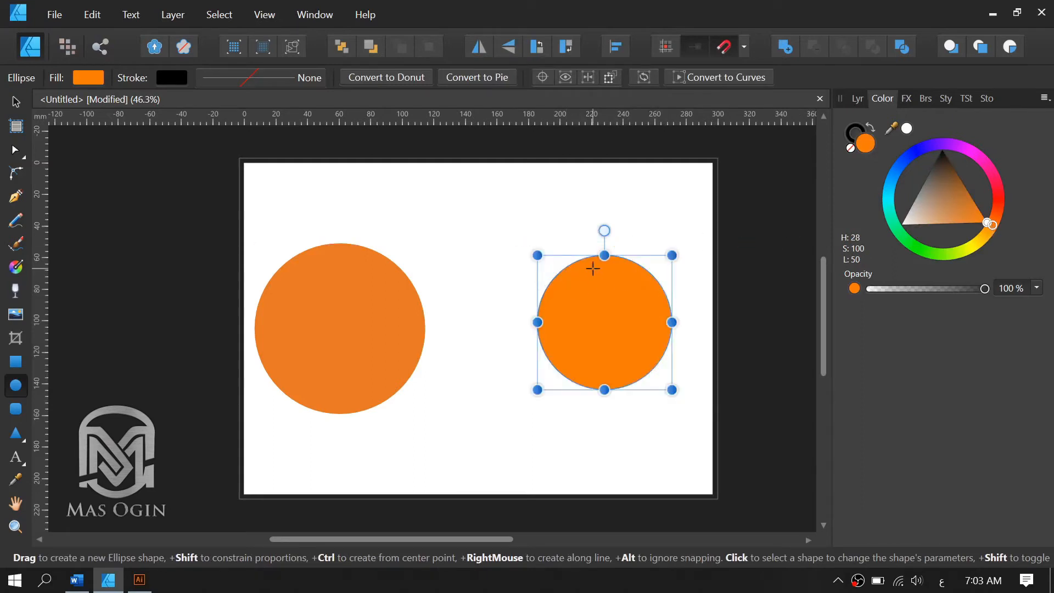
{"action": "key", "text": "Delete"}
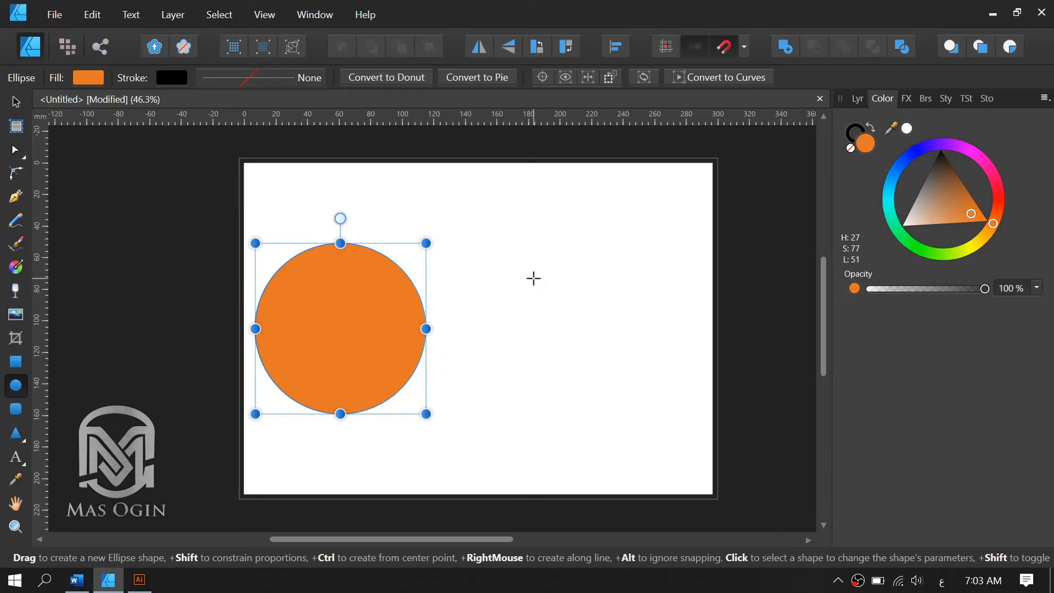
Draw an orange circle about 106 mm in diameter from its center, and delete the older circle at the page's left side.
{"action": "left_click_drag", "start_coordinate": [533, 278], "coordinate": [619, 358]}
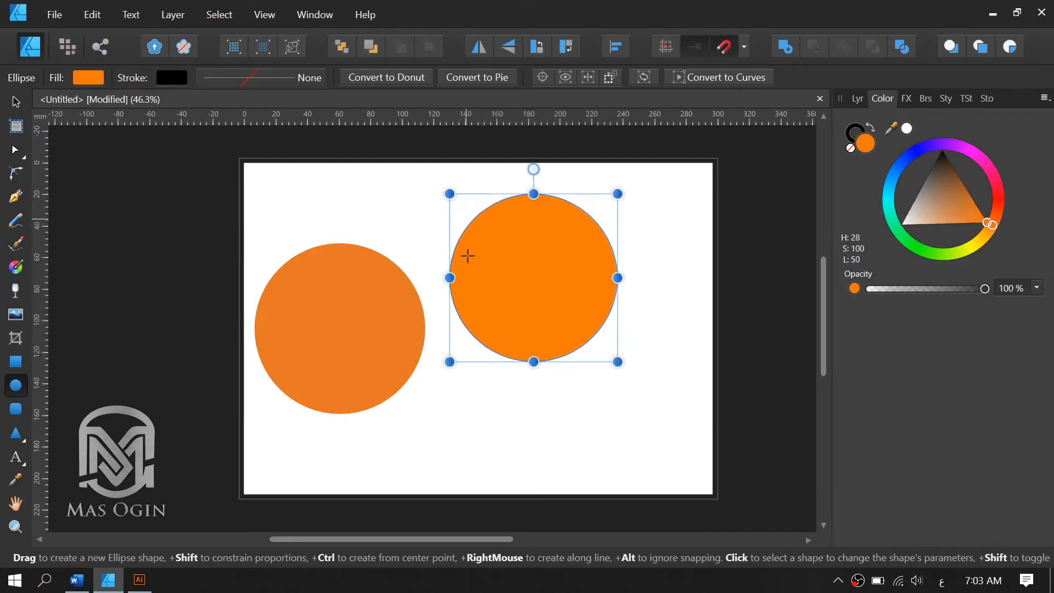
{"action": "key", "text": "v"}
{"action": "left_click", "coordinate": [333, 325]}
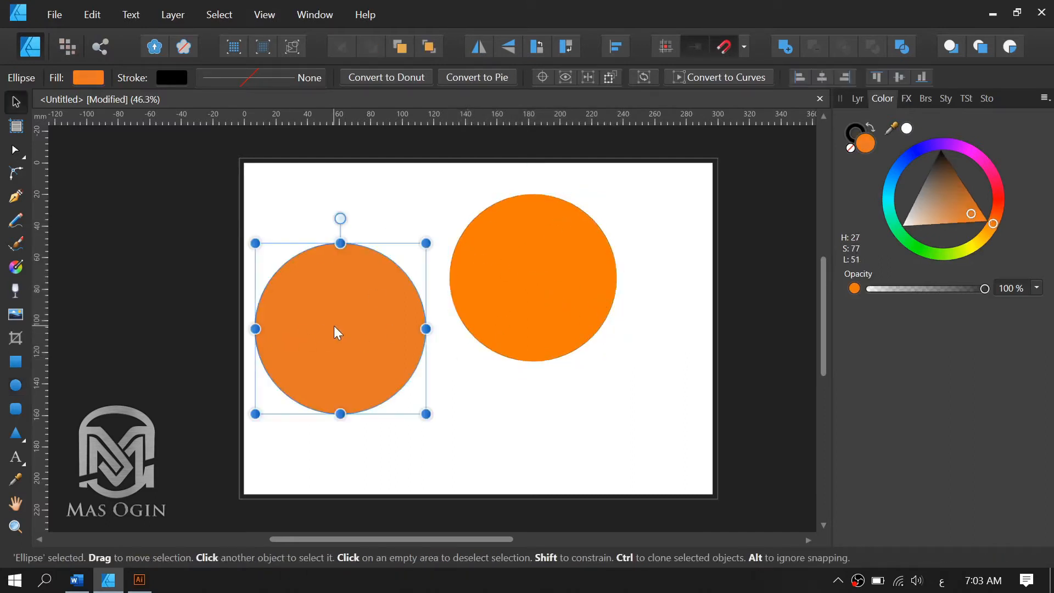
{"action": "key", "text": "Delete"}
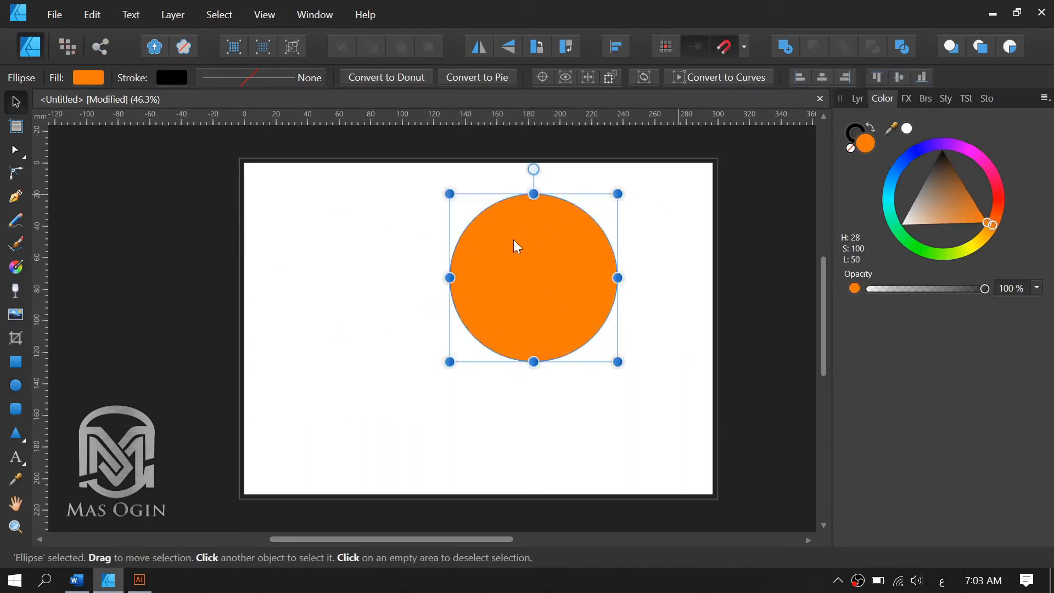
Move the circle around the page and center it horizontally and vertically with the Alignment options.
{"action": "left_click_drag", "start_coordinate": [501, 311], "coordinate": [470, 329]}
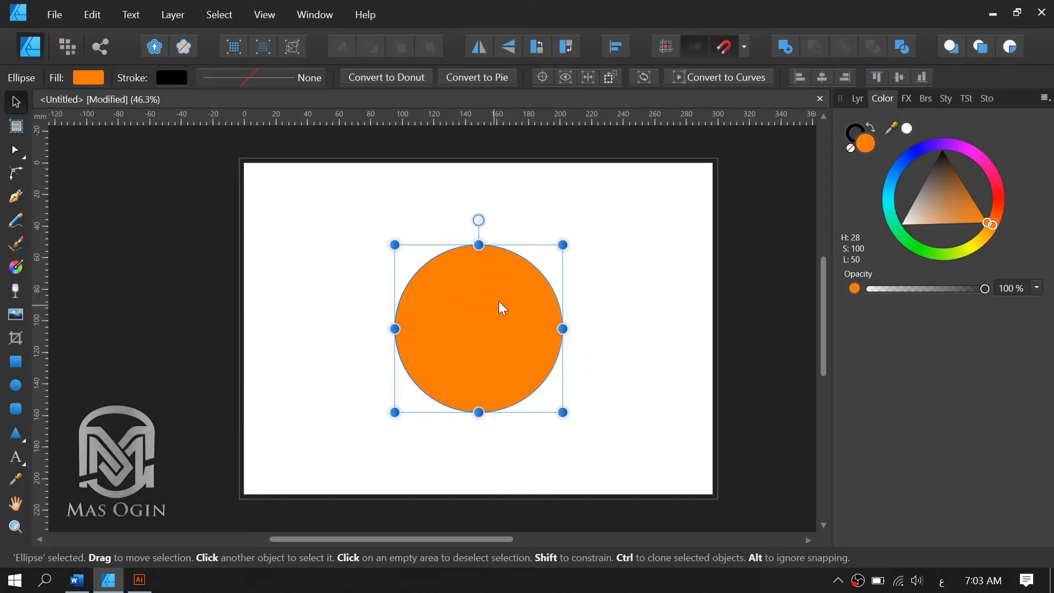
{"action": "left_click_drag", "start_coordinate": [498, 306], "coordinate": [602, 257]}
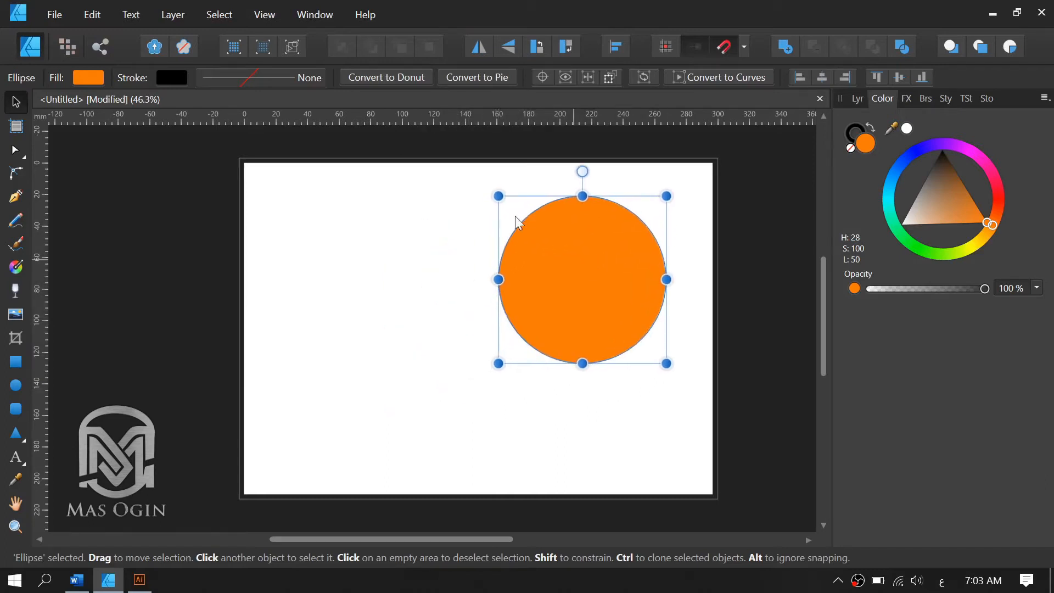
{"action": "left_click", "coordinate": [613, 55]}
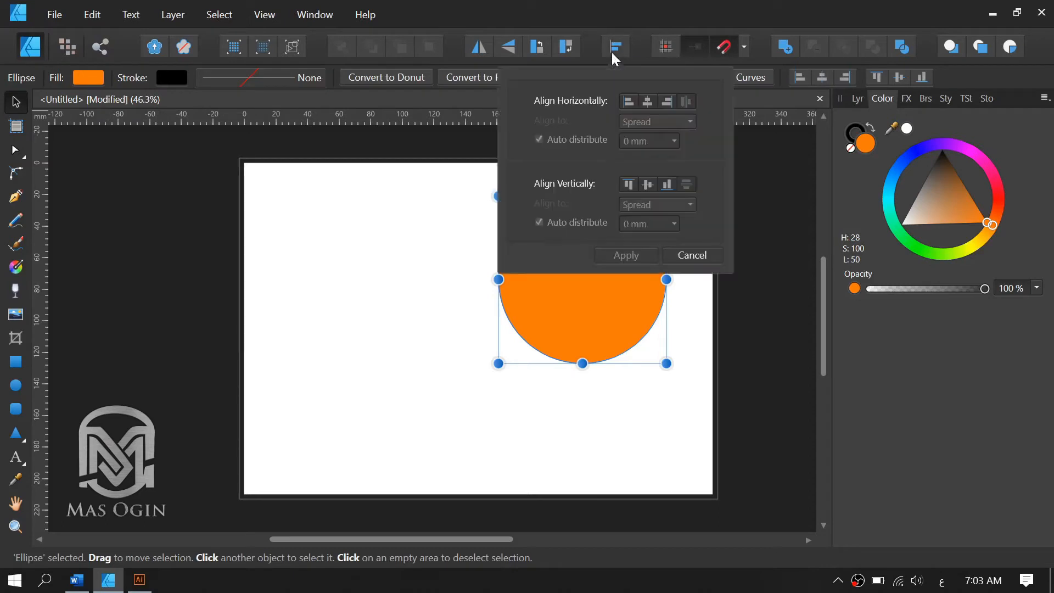
{"action": "left_click", "coordinate": [648, 101]}
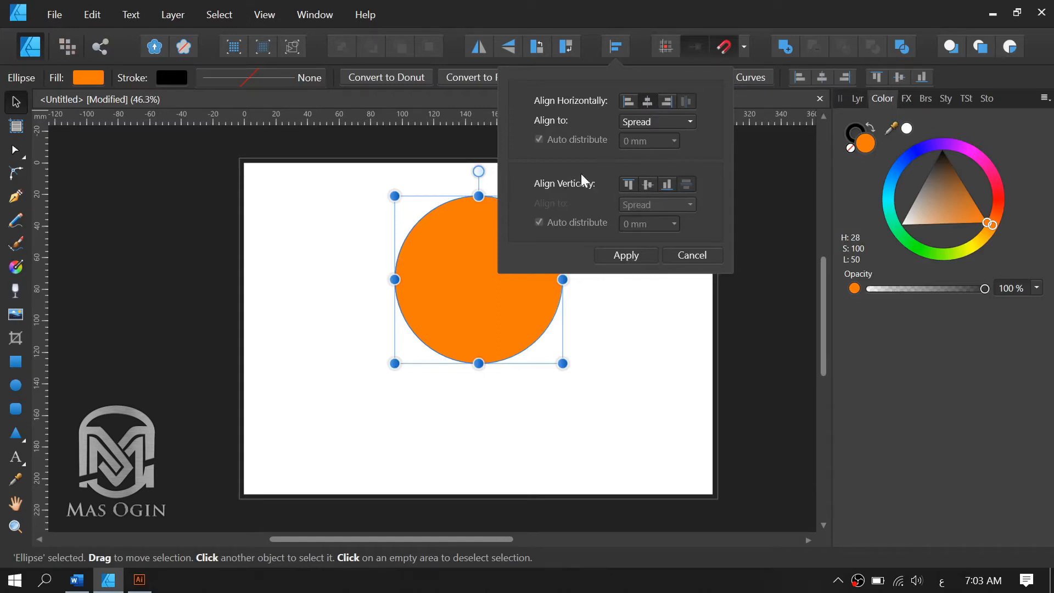
{"action": "left_click", "coordinate": [651, 187]}
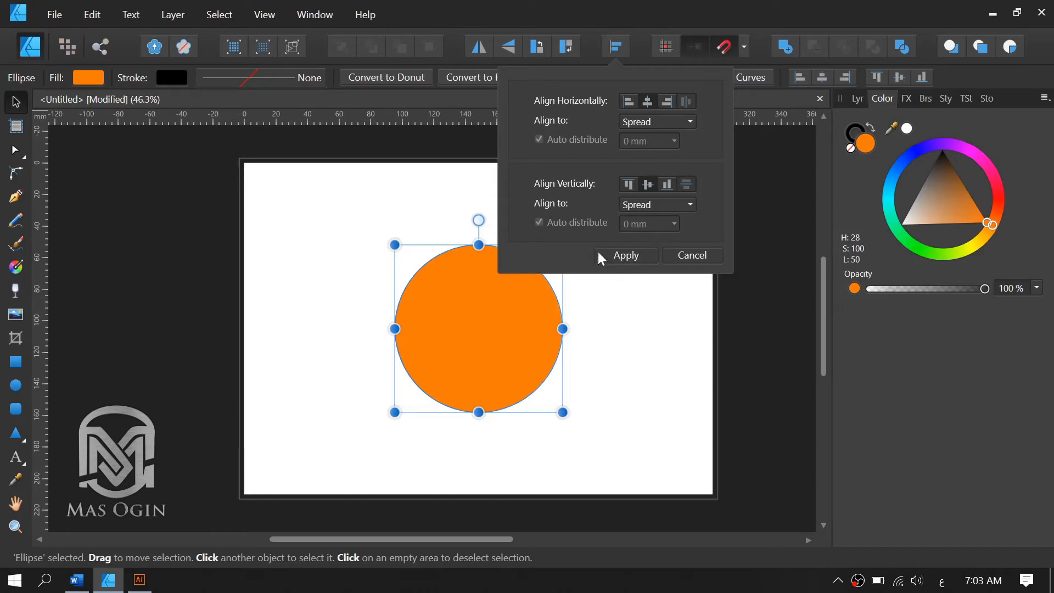
{"action": "left_click", "coordinate": [625, 257]}
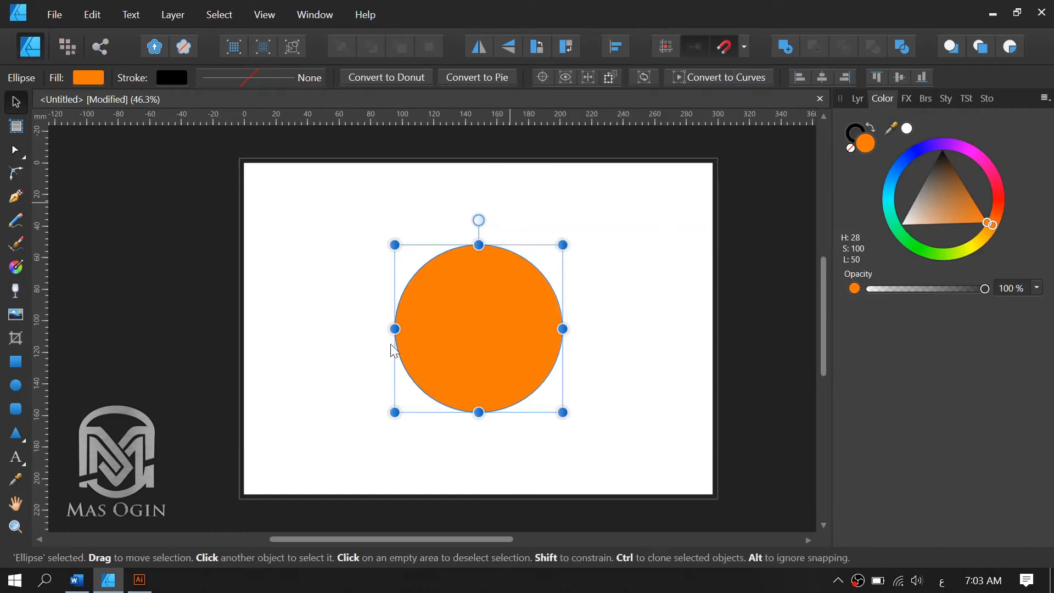
Examine the circle's upper-right edge up close and return to a view of the whole circle.
{"action": "key", "text": "m"}
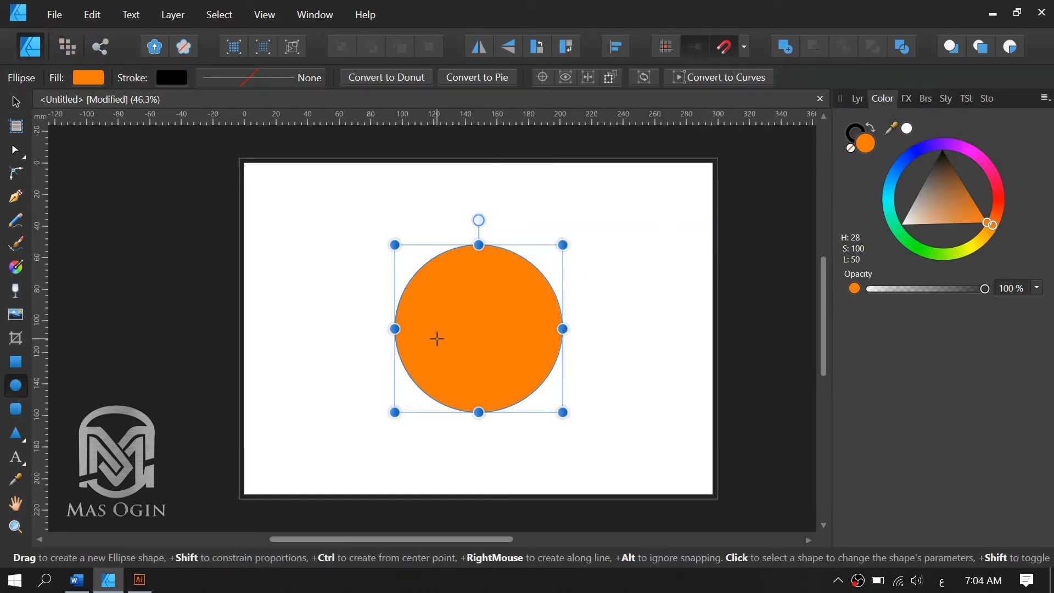
{"action": "key", "text": "v"}
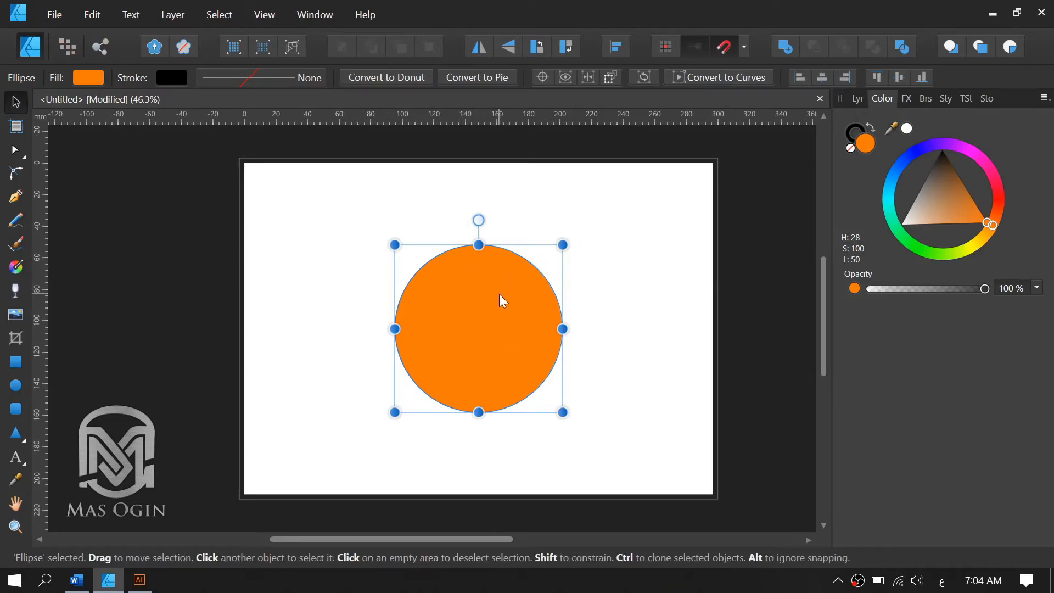
{"action": "key", "text": "alt"}
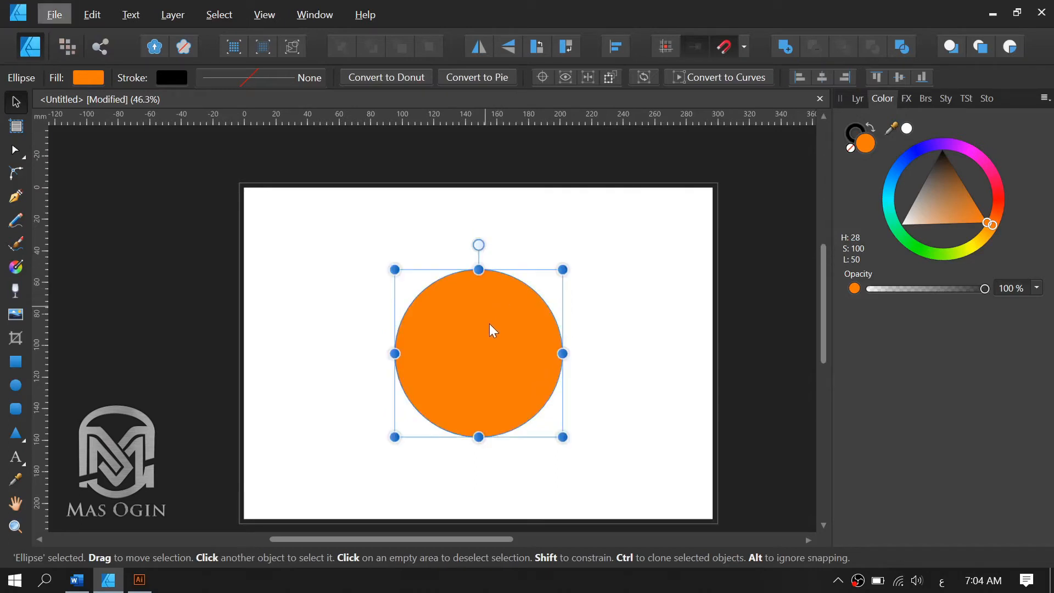
{"action": "scroll", "coordinate": [490, 321], "scroll_direction": "up", "scroll_amount": 1}
{"action": "left_click", "coordinate": [603, 260]}
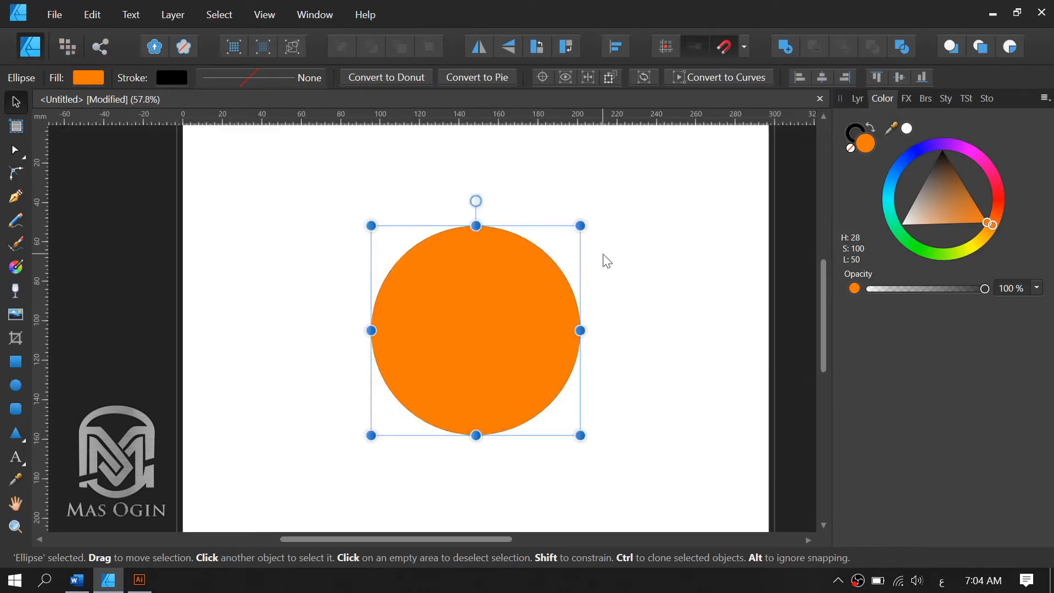
{"action": "left_click", "coordinate": [552, 262]}
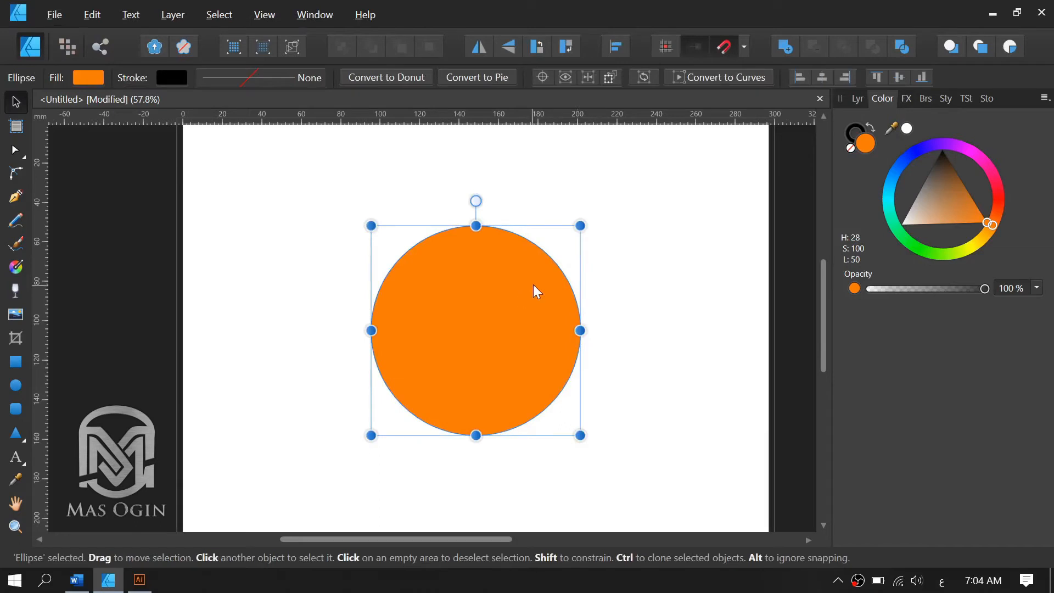
{"action": "scroll", "coordinate": [564, 271], "scroll_direction": "up", "scroll_amount": 1}
{"action": "key", "text": "alt"}
{"action": "scroll", "coordinate": [564, 271], "scroll_direction": "up", "scroll_amount": 5}
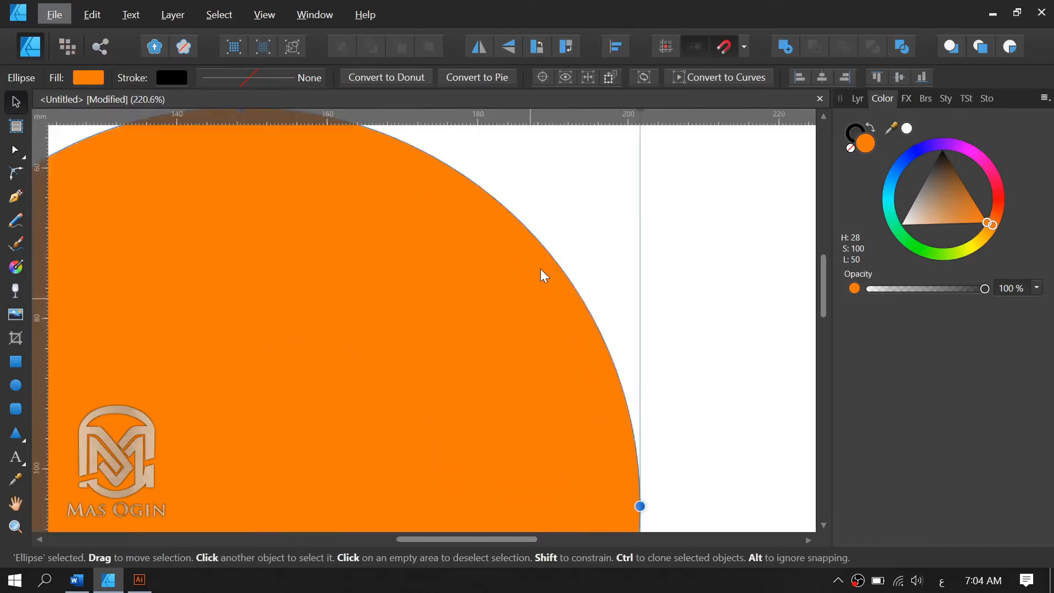
{"action": "scroll", "coordinate": [539, 268], "scroll_direction": "down", "scroll_amount": 7}
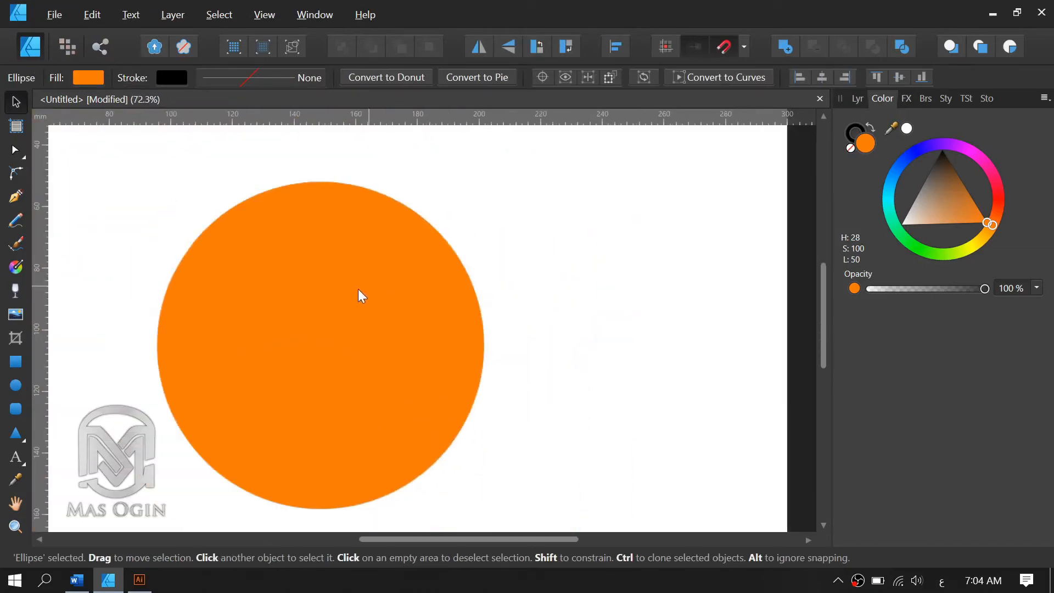
{"action": "scroll", "coordinate": [240, 294], "scroll_direction": "up", "scroll_amount": 1}
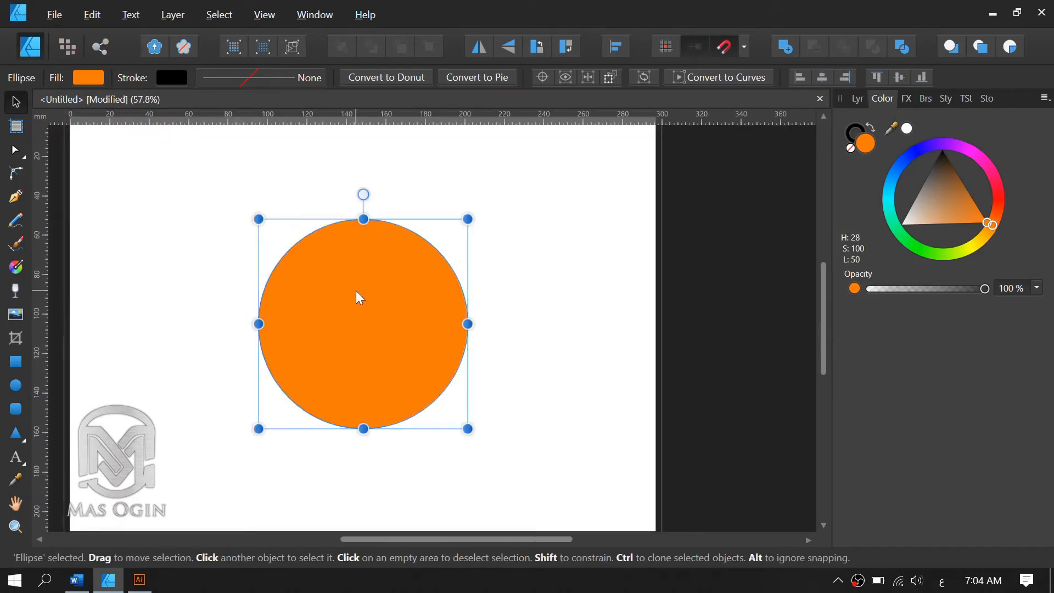
Give the circle a solid black stroke with a width of 8.6 pt.
{"action": "left_click", "coordinate": [846, 131]}
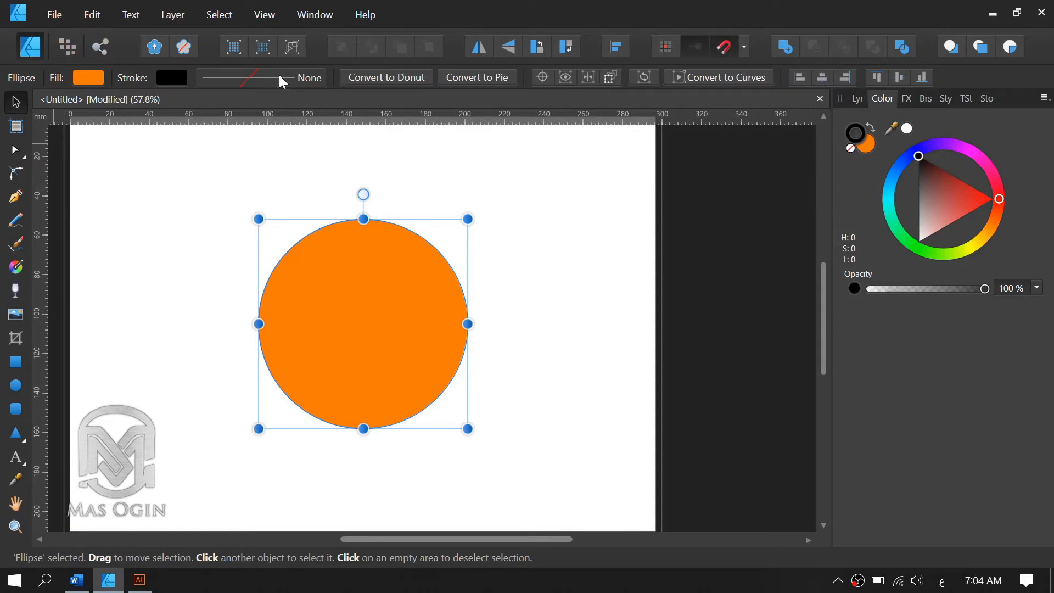
{"action": "left_click", "coordinate": [239, 78]}
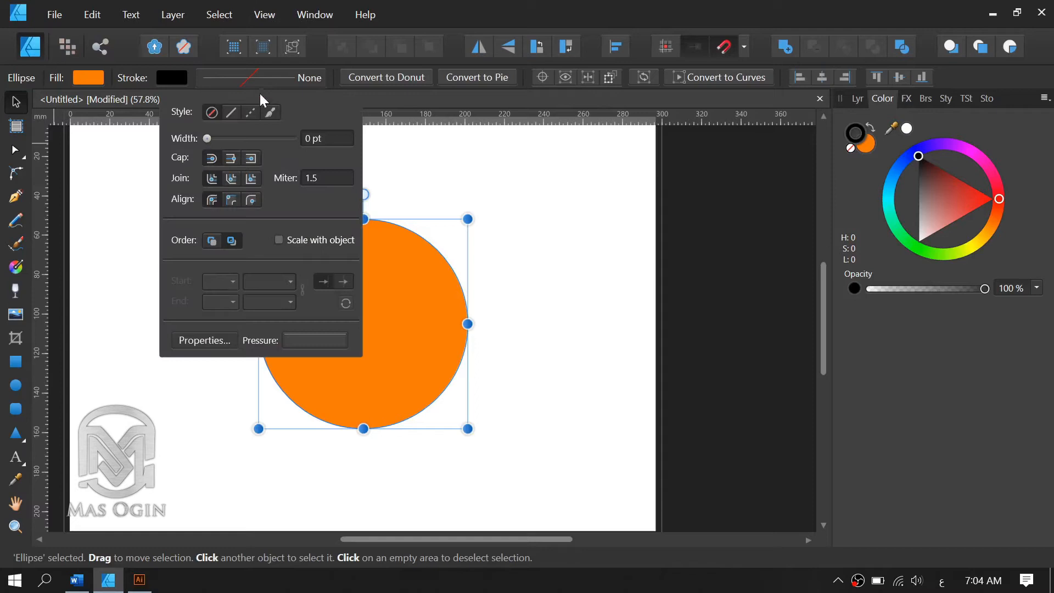
{"action": "left_click", "coordinate": [235, 110]}
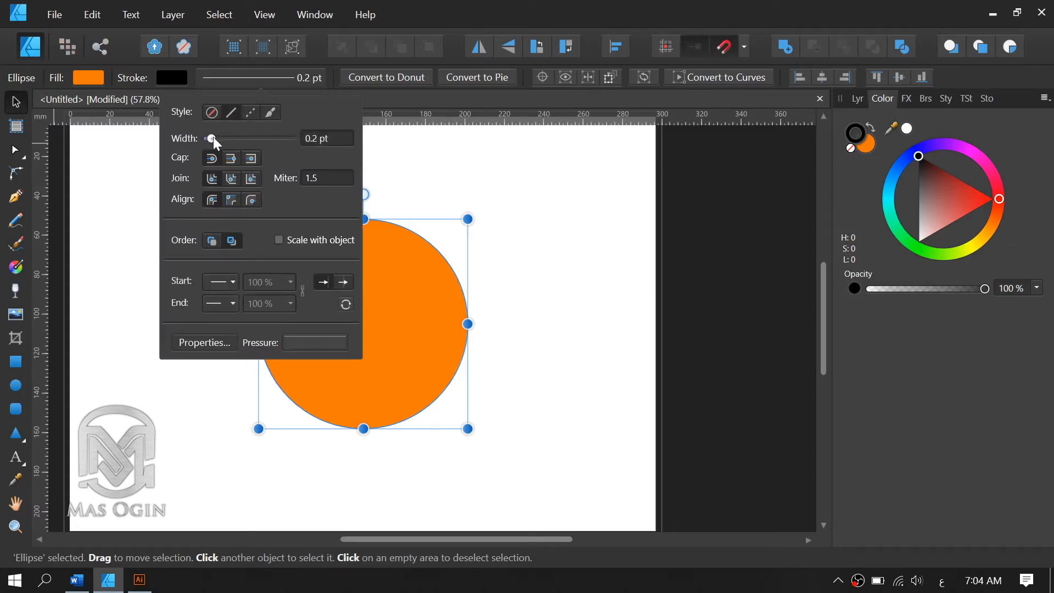
{"action": "mouse_move", "coordinate": [213, 136]}
{"action": "left_mouse_down"}
{"action": "mouse_move", "coordinate": [256, 147]}
{"action": "mouse_move", "coordinate": [229, 142]}
{"action": "mouse_move", "coordinate": [245, 155]}
{"action": "left_mouse_up"}
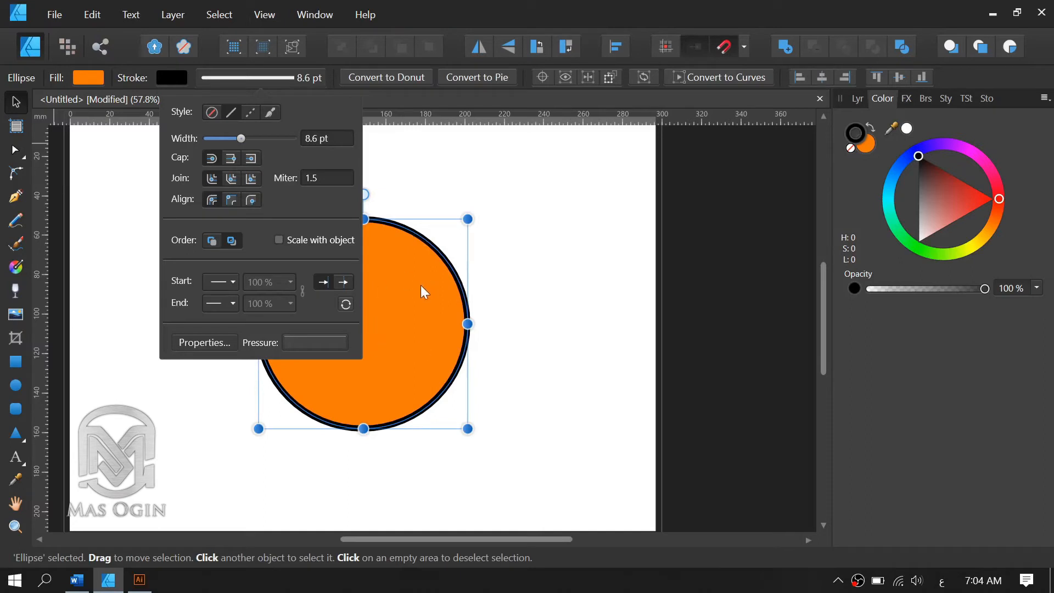
Try the dashed stroke style on the circle, and restore the solid line style with Scale with object enabled.
{"action": "left_click", "coordinate": [248, 115]}
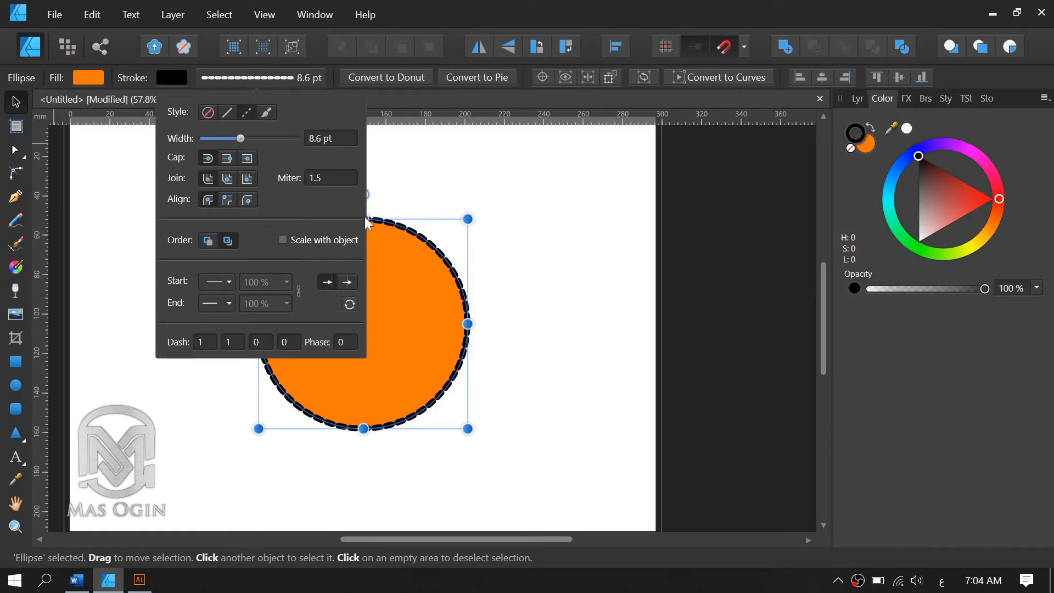
{"action": "left_click", "coordinate": [227, 113]}
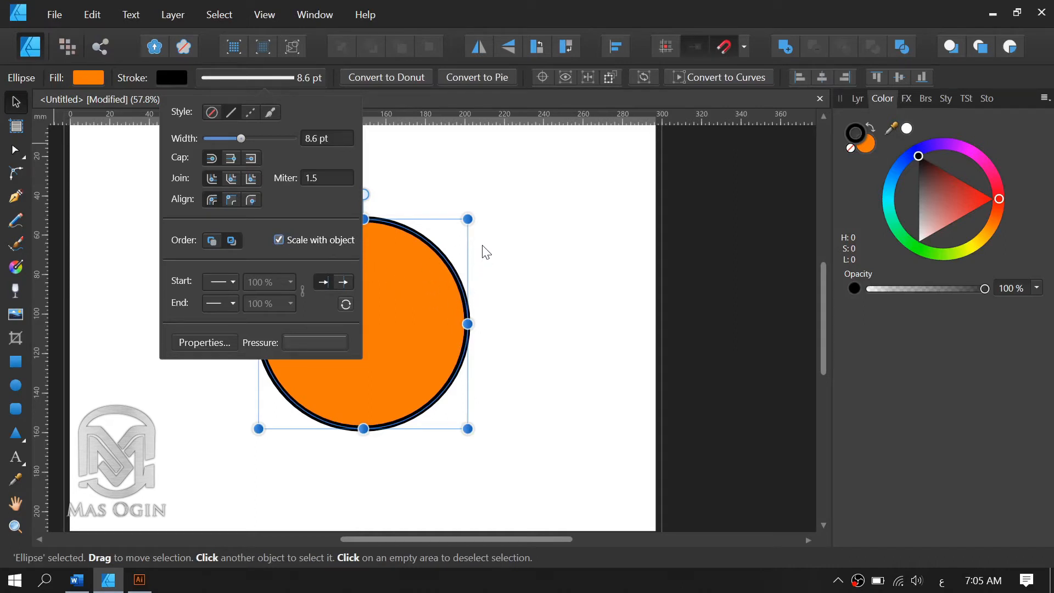
{"action": "left_click", "coordinate": [458, 252]}
{"action": "left_click", "coordinate": [466, 241]}
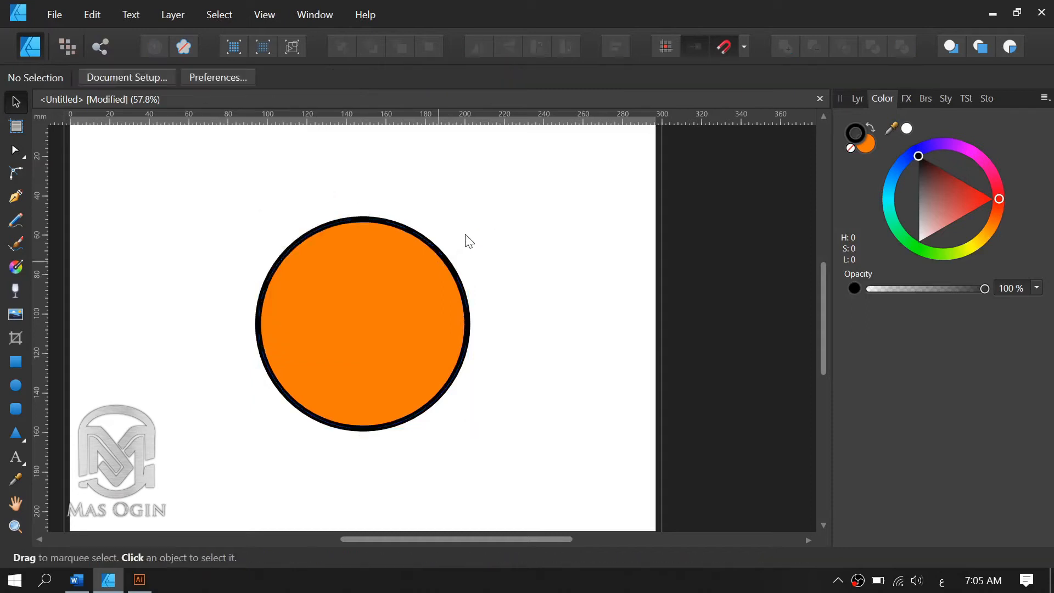
{"action": "left_click", "coordinate": [414, 281]}
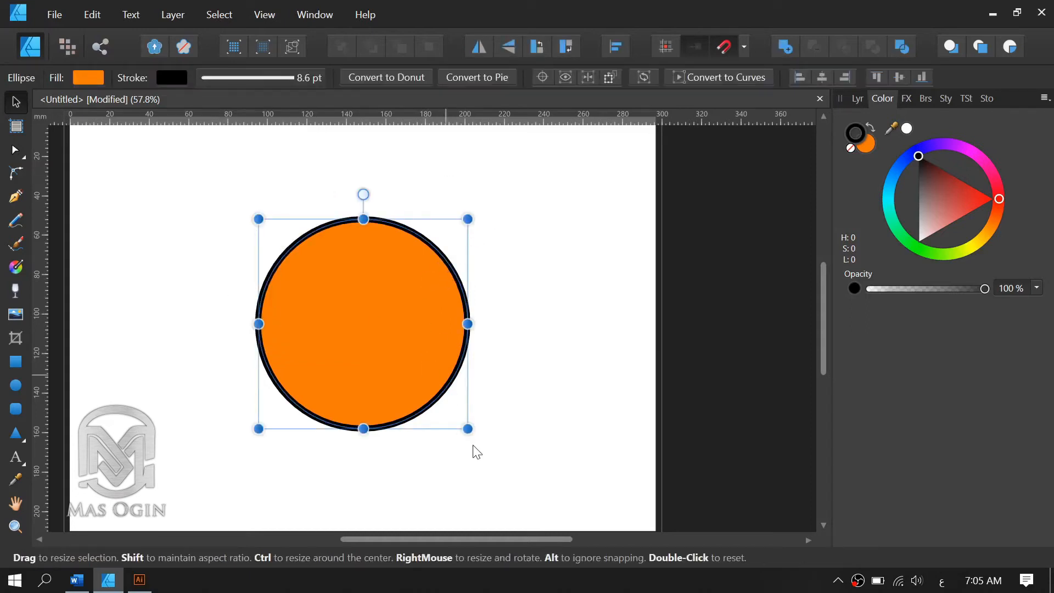
Enlarge the circle around its center so its stroke scales to 14.2 pt, and shrink it until the stroke is 6.8 pt wide.
{"action": "left_click_drag", "start_coordinate": [467, 428], "coordinate": [536, 496]}
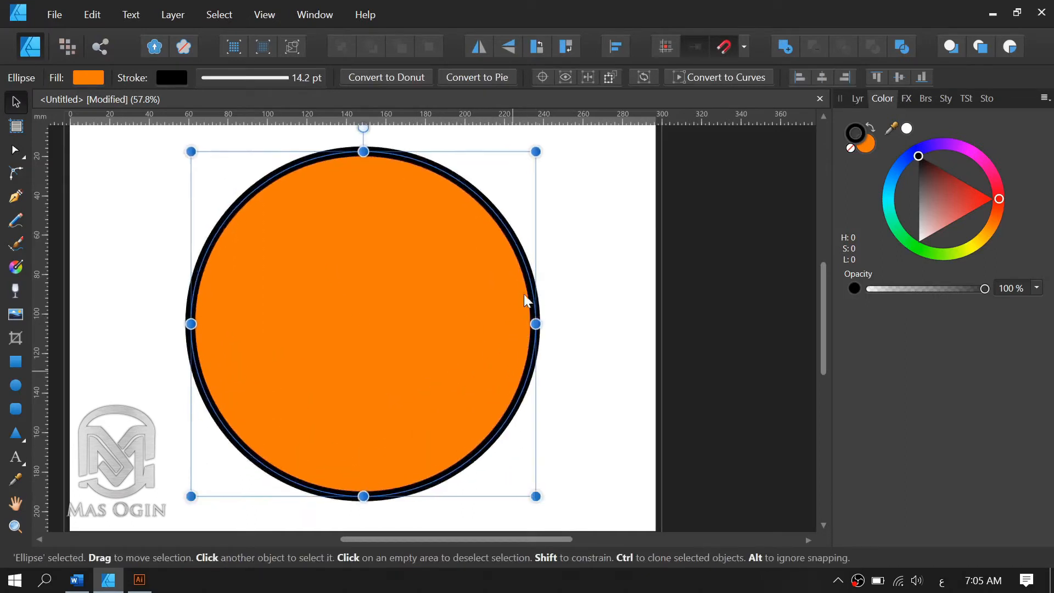
{"action": "scroll", "coordinate": [388, 366], "scroll_direction": "down", "scroll_amount": 1}
{"action": "scroll", "coordinate": [331, 347], "scroll_direction": "down", "scroll_amount": 2}
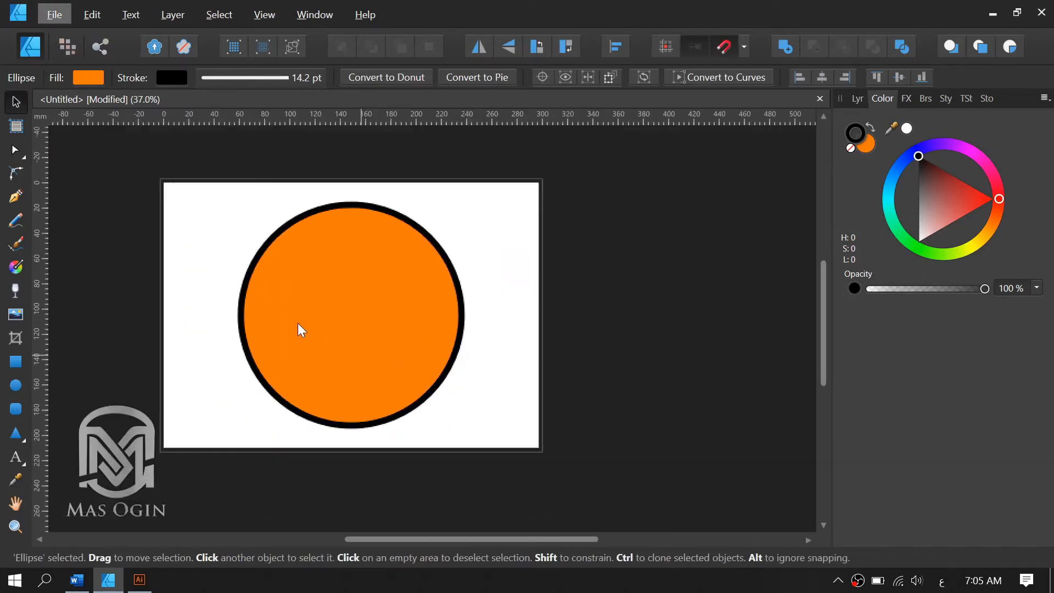
{"action": "scroll", "coordinate": [298, 324], "scroll_direction": "up", "scroll_amount": 1}
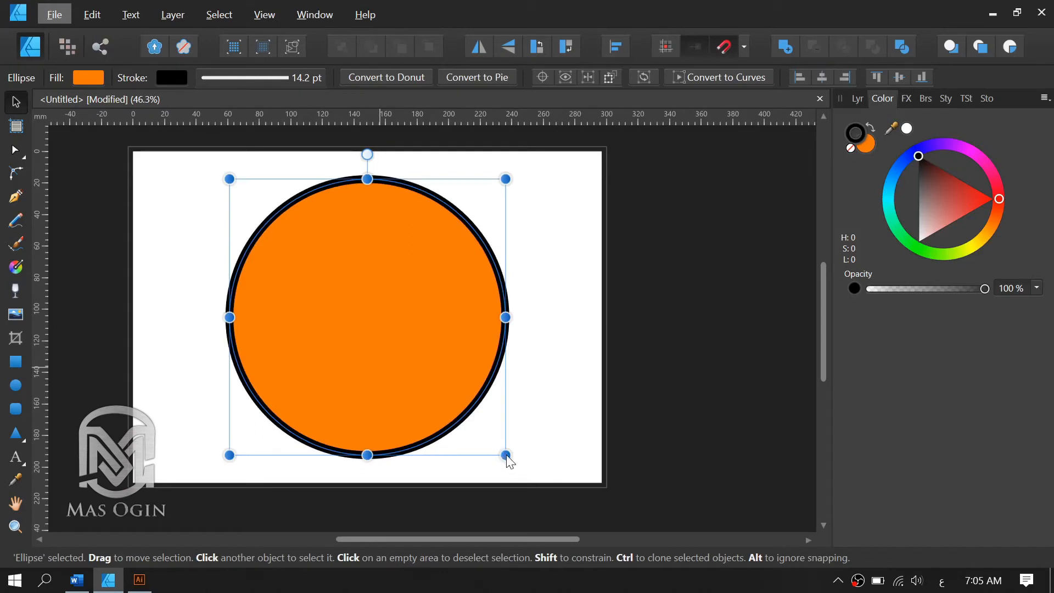
{"action": "left_click_drag", "start_coordinate": [502, 450], "coordinate": [420, 388]}
{"action": "scroll", "coordinate": [328, 305], "scroll_direction": "up", "scroll_amount": 1}
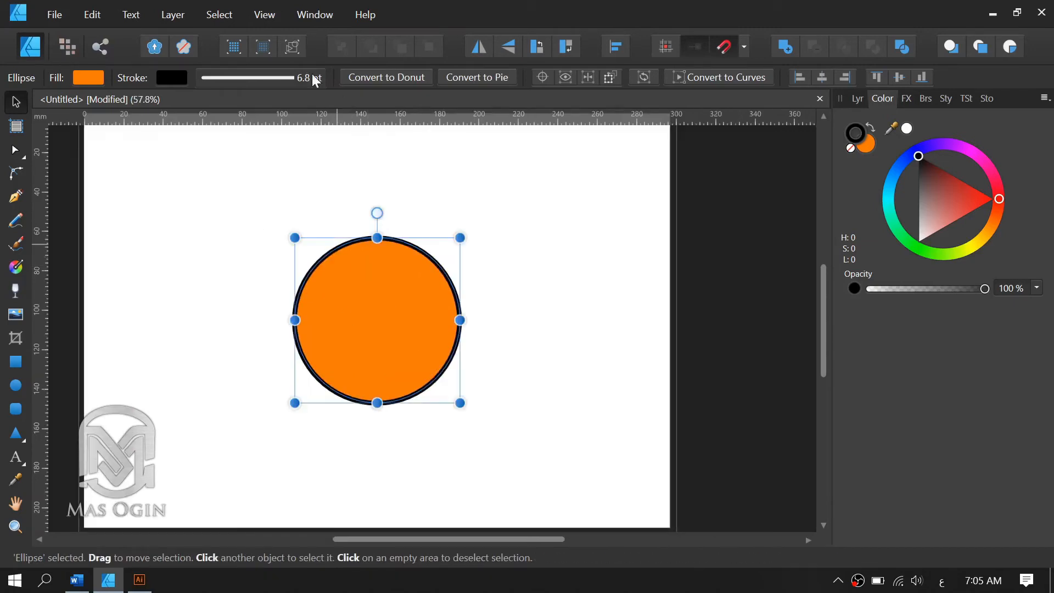
Turn off Scale with object for the circle's stroke, and test it by resizing the circle around its center.
{"action": "left_click", "coordinate": [264, 77]}
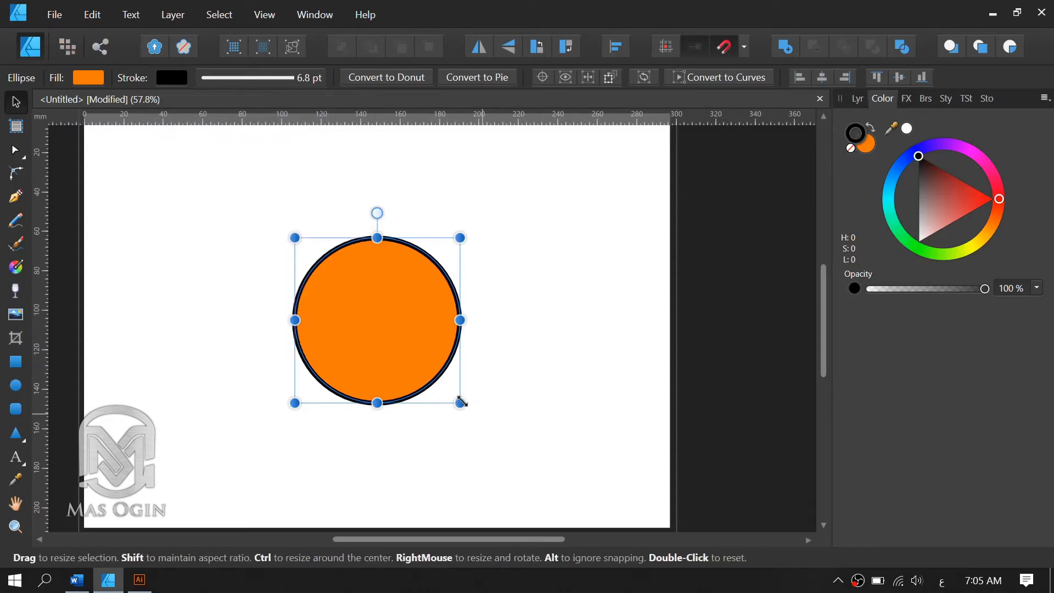
{"action": "left_click_drag", "start_coordinate": [462, 402], "coordinate": [494, 426]}
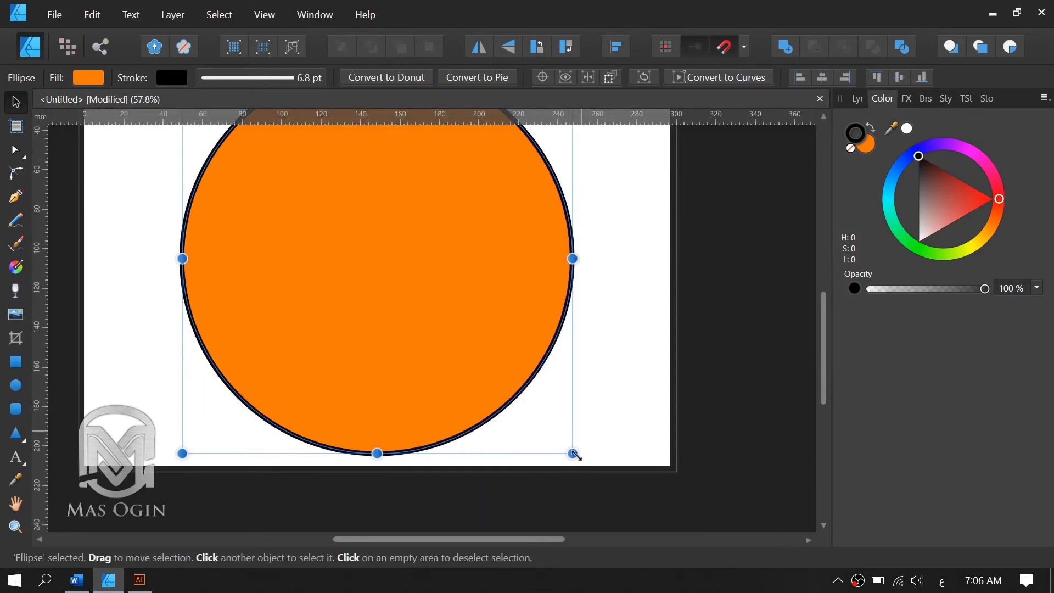
{"action": "left_click_drag", "start_coordinate": [572, 453], "coordinate": [390, 302]}
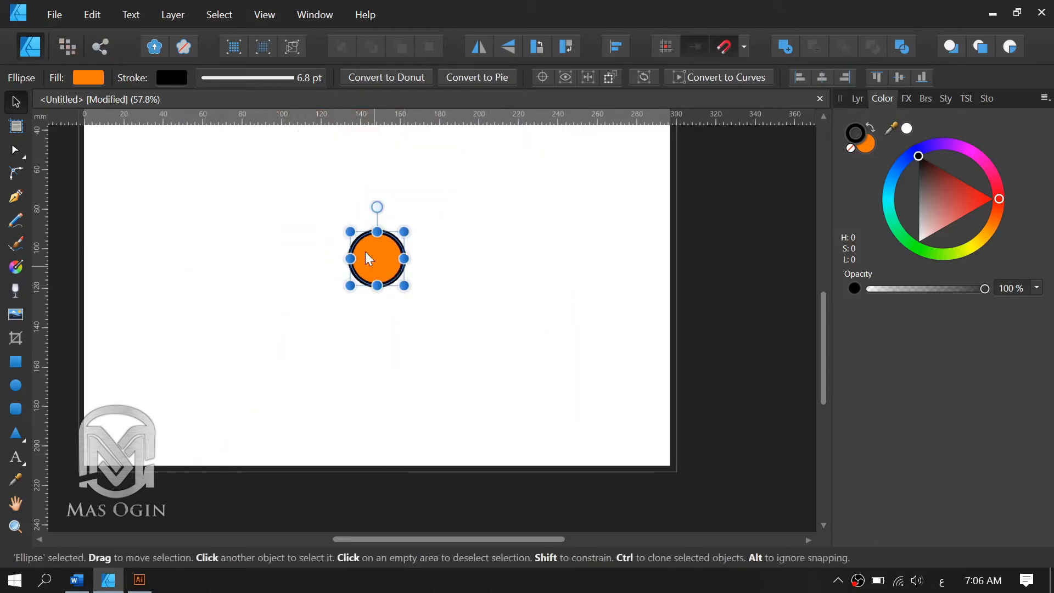
{"action": "scroll", "coordinate": [364, 252], "scroll_direction": "up", "scroll_amount": 5}
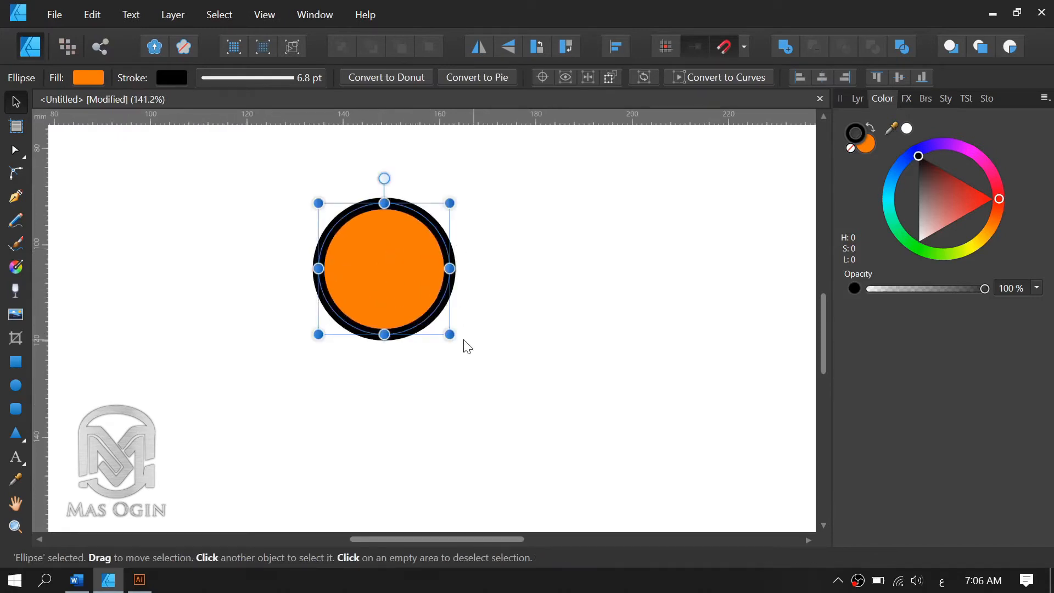
{"action": "left_click_drag", "start_coordinate": [451, 336], "coordinate": [479, 356]}
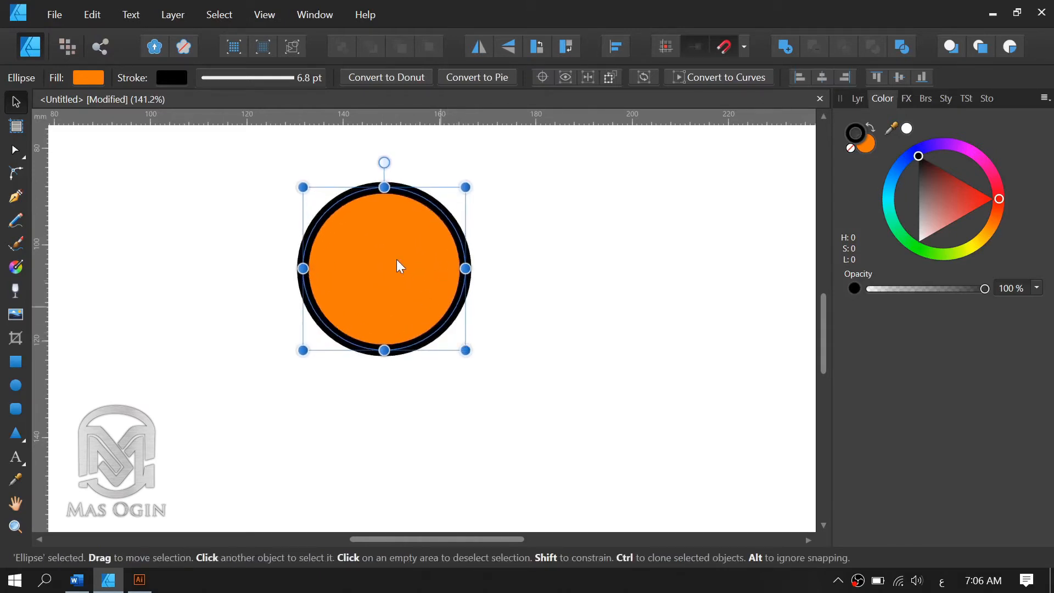
{"action": "left_click", "coordinate": [293, 77]}
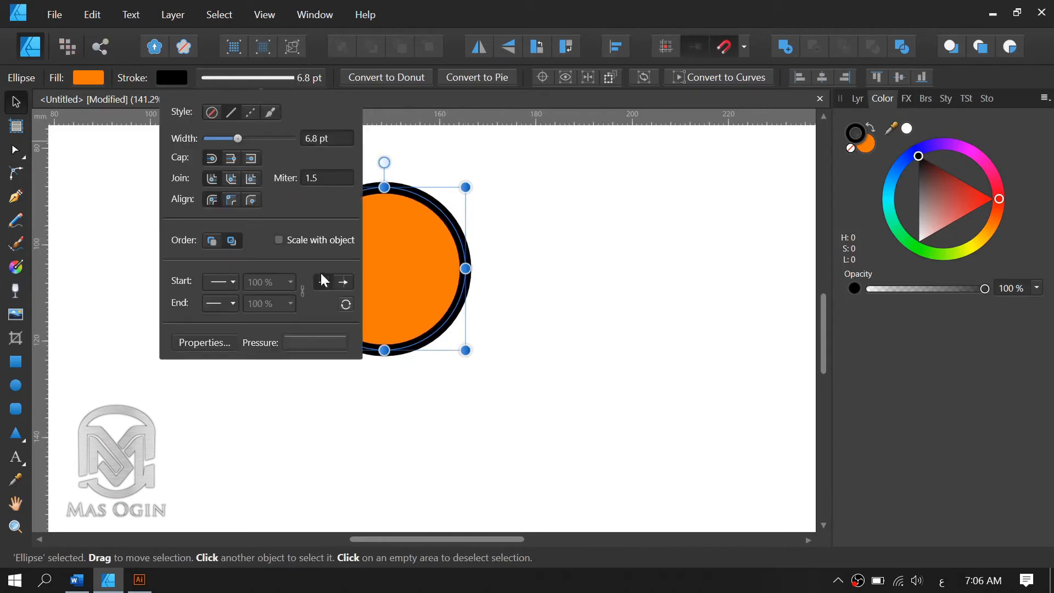
{"action": "left_click", "coordinate": [513, 247]}
Resize the circle around its center, larger and smaller, ending at about 94 mm across.
{"action": "scroll", "coordinate": [453, 264], "scroll_direction": "down", "scroll_amount": 2}
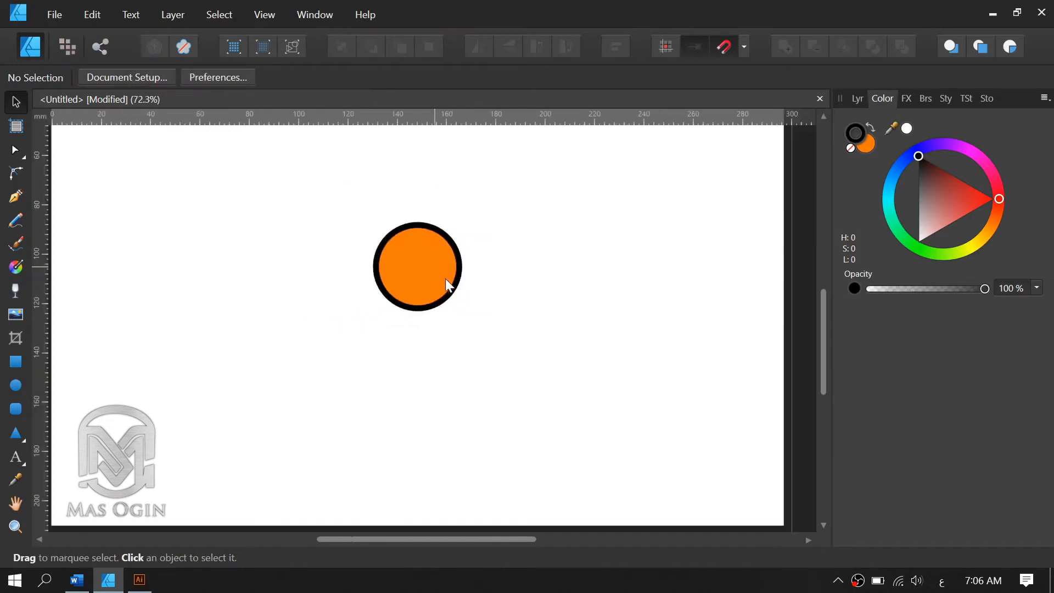
{"action": "left_click", "coordinate": [457, 288]}
{"action": "left_click_drag", "start_coordinate": [461, 308], "coordinate": [509, 328]}
{"action": "scroll", "coordinate": [509, 328], "scroll_direction": "down", "scroll_amount": 3}
{"action": "scroll", "coordinate": [537, 225], "scroll_direction": "down", "scroll_amount": 2}
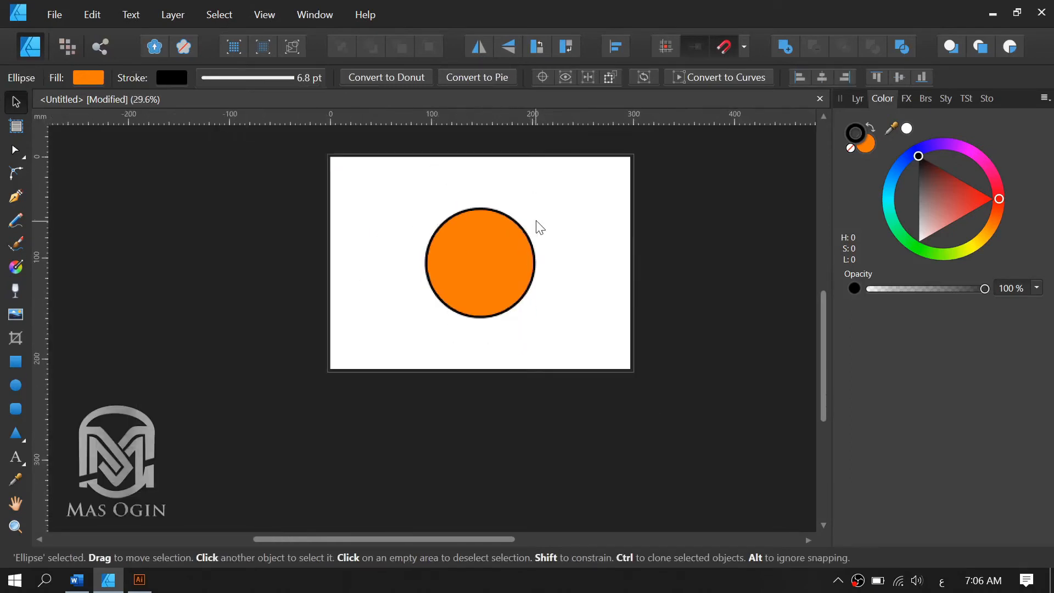
{"action": "scroll", "coordinate": [537, 209], "scroll_direction": "up", "scroll_amount": 2}
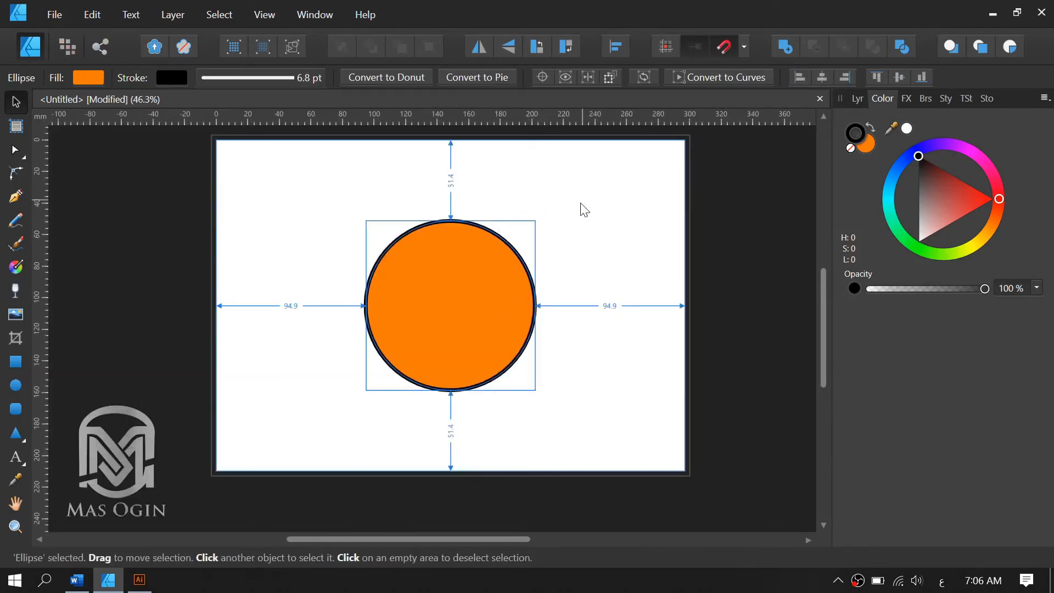
{"action": "left_click", "coordinate": [463, 288]}
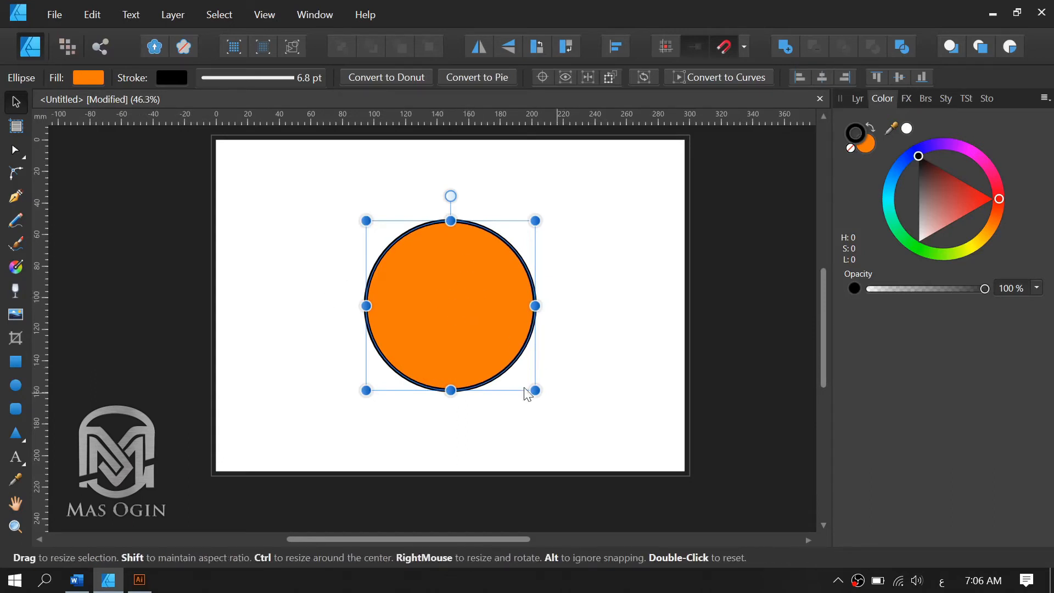
{"action": "left_click_drag", "start_coordinate": [527, 386], "coordinate": [524, 379]}
Set the circle's stroke width to 4.9 pt and move the circle slightly left of the page center.
{"action": "left_click", "coordinate": [291, 75]}
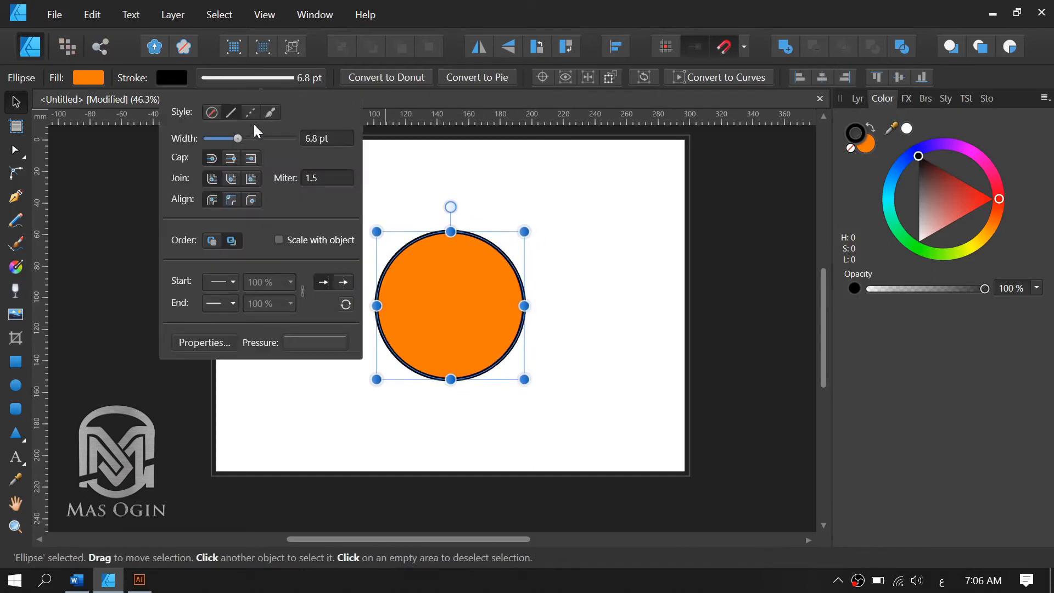
{"action": "left_click_drag", "start_coordinate": [240, 136], "coordinate": [235, 141]}
{"action": "left_click", "coordinate": [485, 285]}
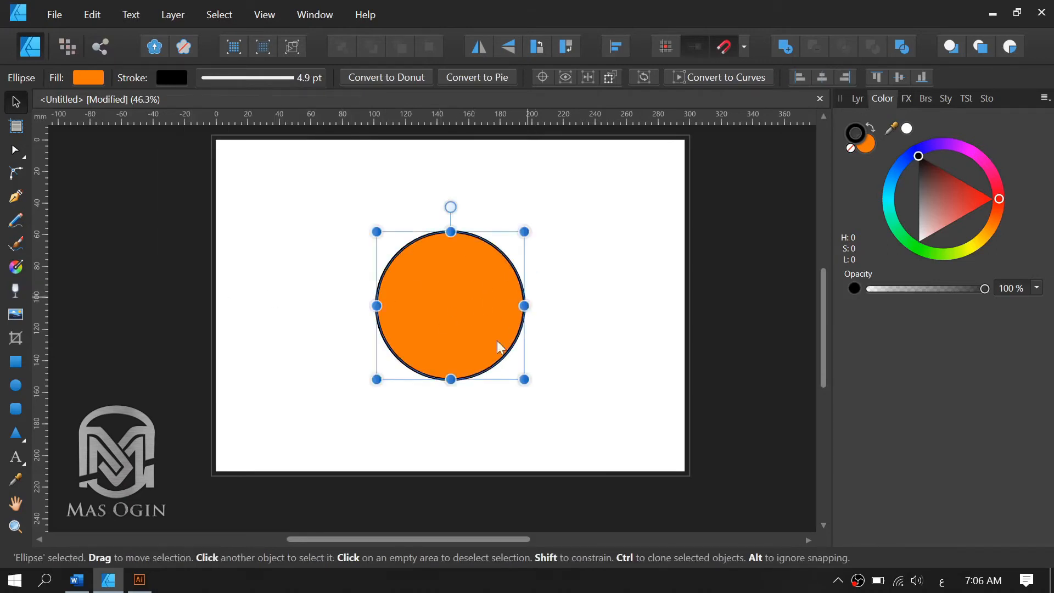
{"action": "left_click_drag", "start_coordinate": [469, 312], "coordinate": [436, 311]}
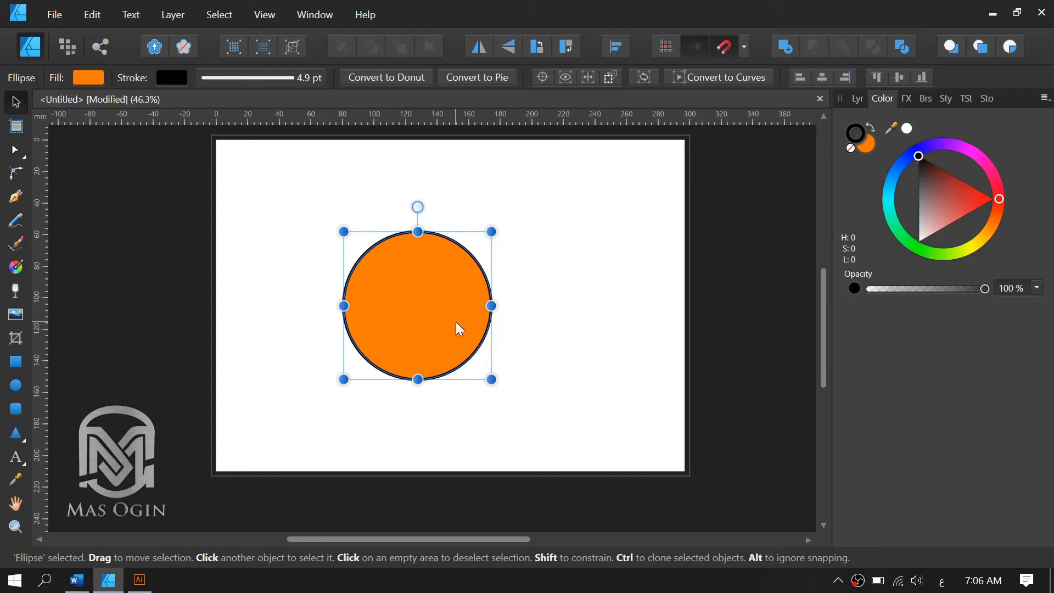
Try duplicating the circle in place and moving the copy to the right, and undo both actions.
{"action": "key", "text": "ctrl+j"}
{"action": "left_click_drag", "start_coordinate": [436, 305], "coordinate": [529, 311]}
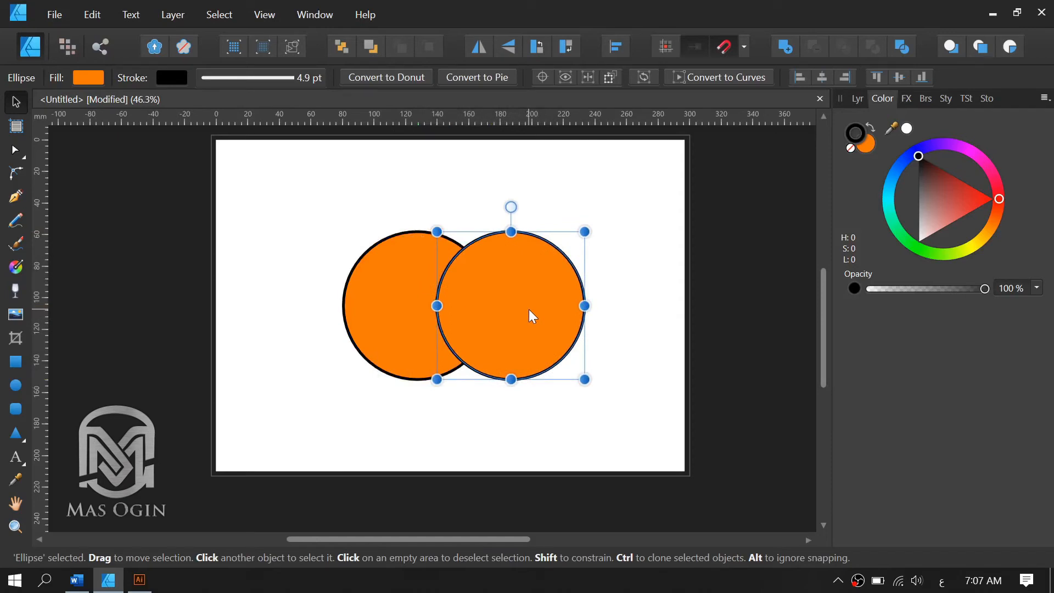
{"action": "key", "text": "ctrl+z"}
{"action": "key", "text": "ctrl+z"}
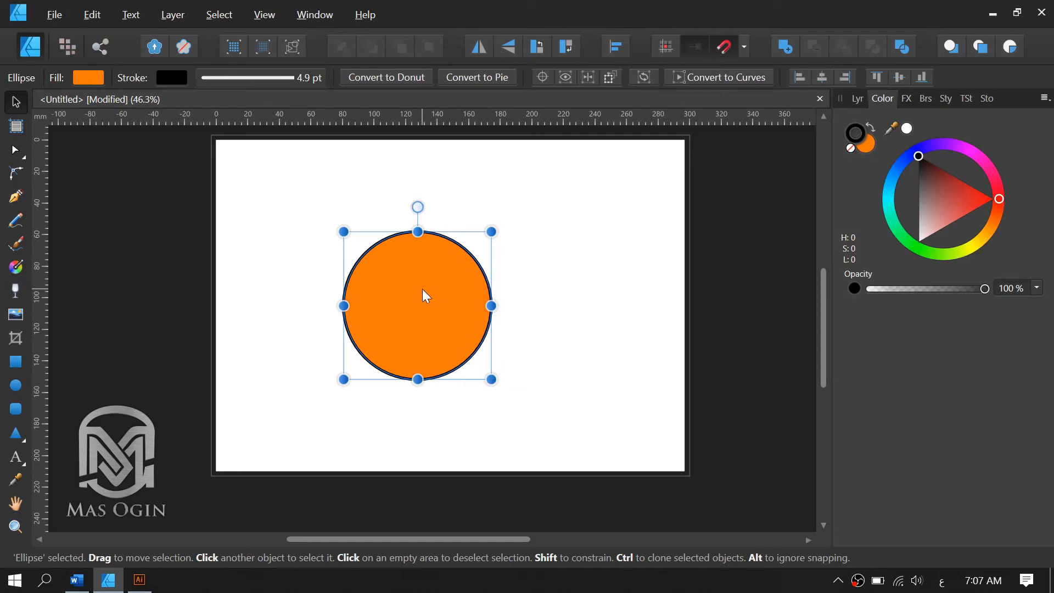
Create a copy of the circle on its right side so that the two circles partly overlap.
{"action": "left_click_drag", "start_coordinate": [427, 297], "coordinate": [498, 291]}
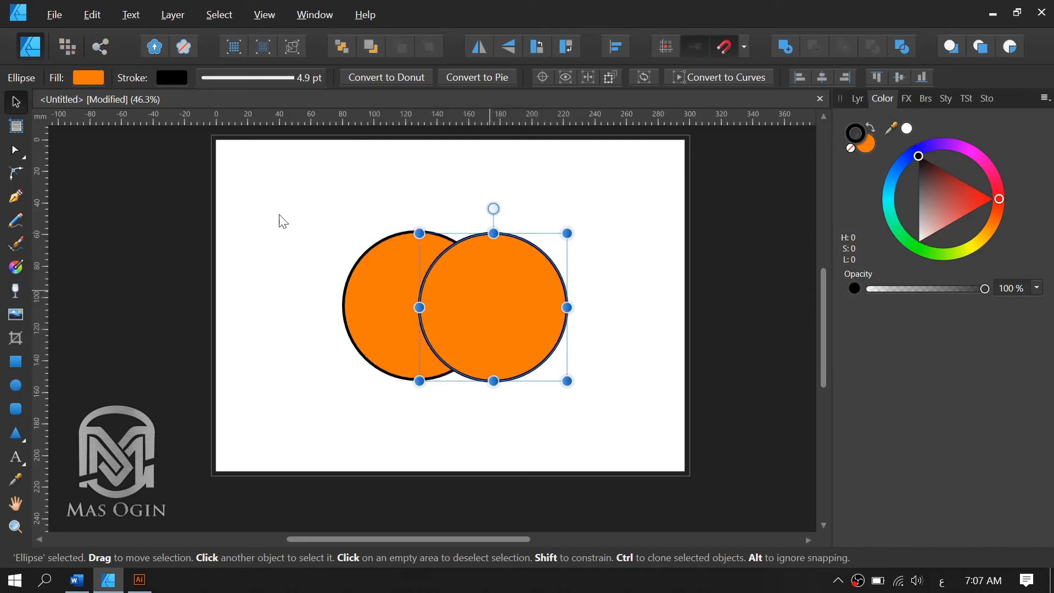
{"action": "left_click", "coordinate": [376, 211]}
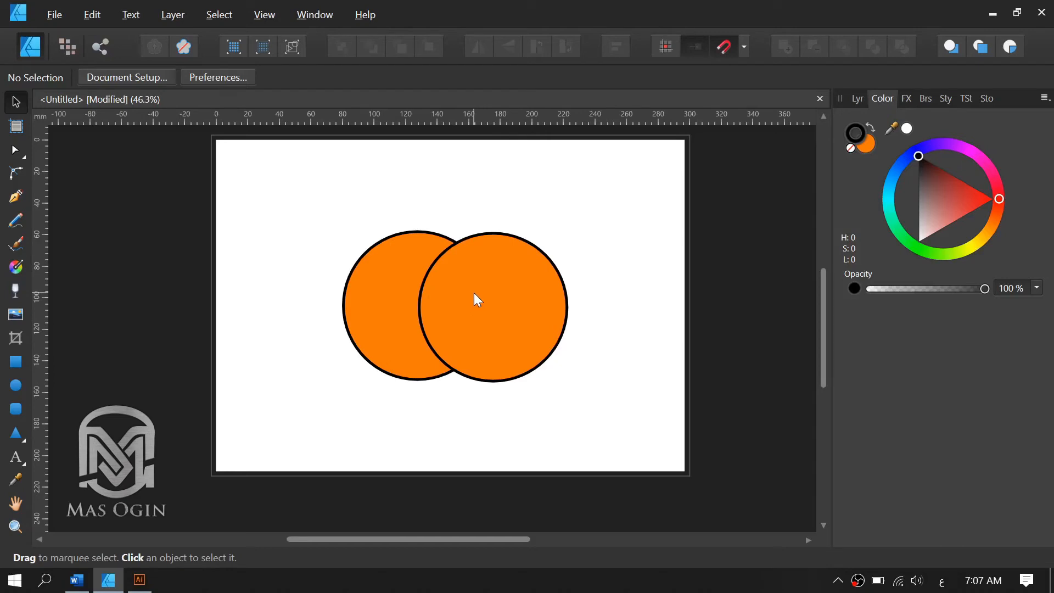
{"action": "left_click", "coordinate": [383, 280]}
{"action": "left_click_drag", "start_coordinate": [522, 290], "coordinate": [530, 295]}
Try merging the two overlapping circles into one shape with the Add operation, and undo the merge.
{"action": "left_click", "coordinate": [399, 308]}
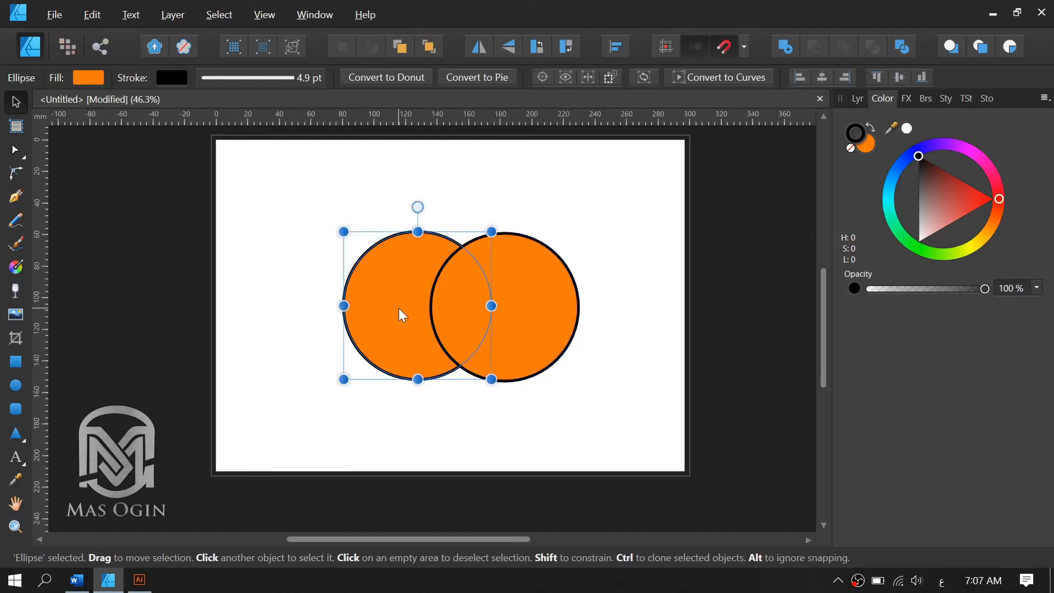
{"action": "left_click", "coordinate": [531, 305]}
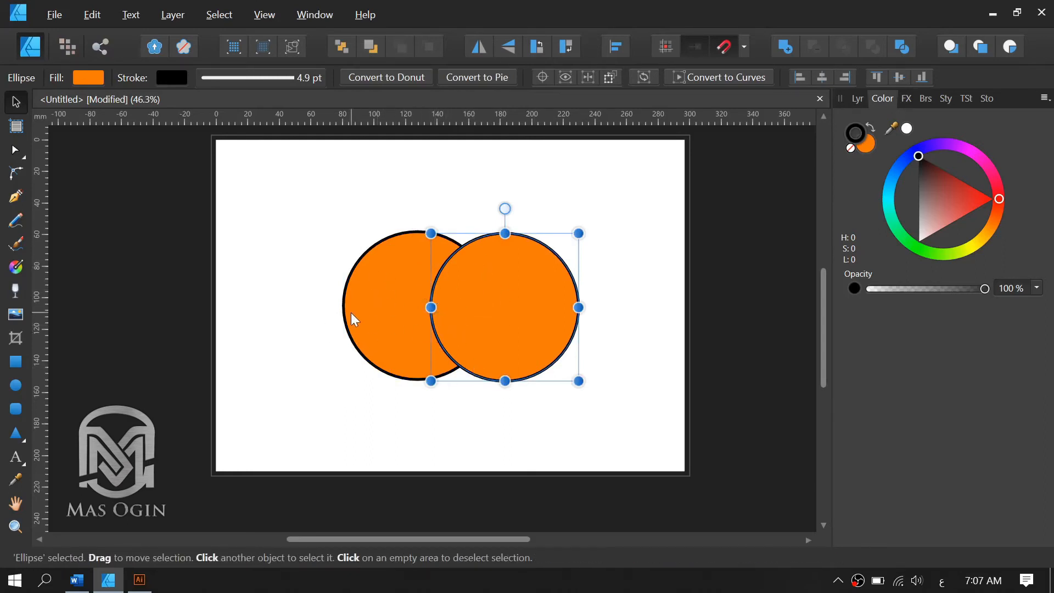
{"action": "left_click", "coordinate": [379, 297], "text": "shift"}
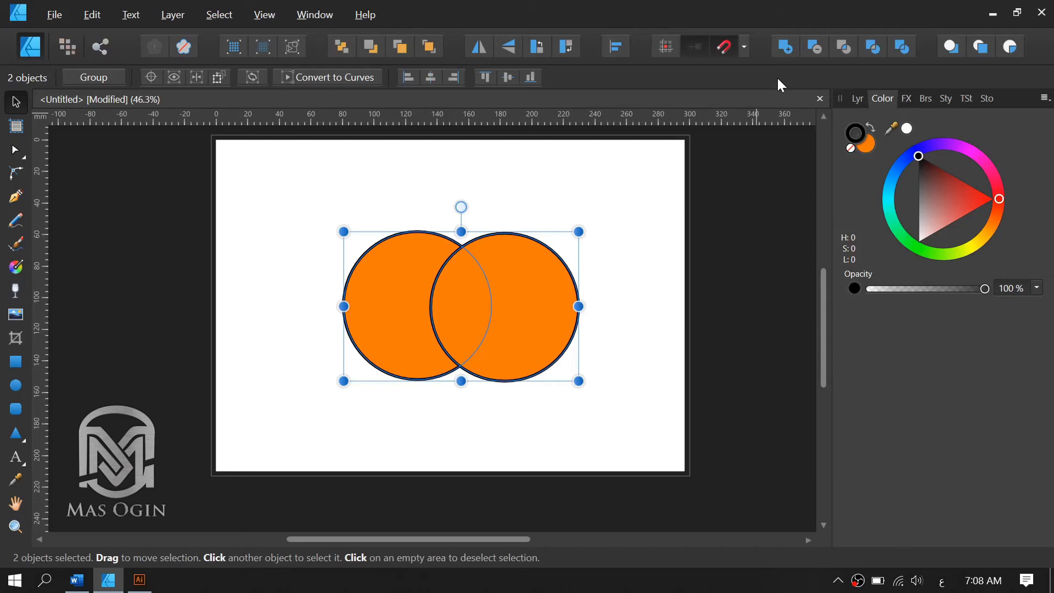
{"action": "left_click", "coordinate": [787, 47]}
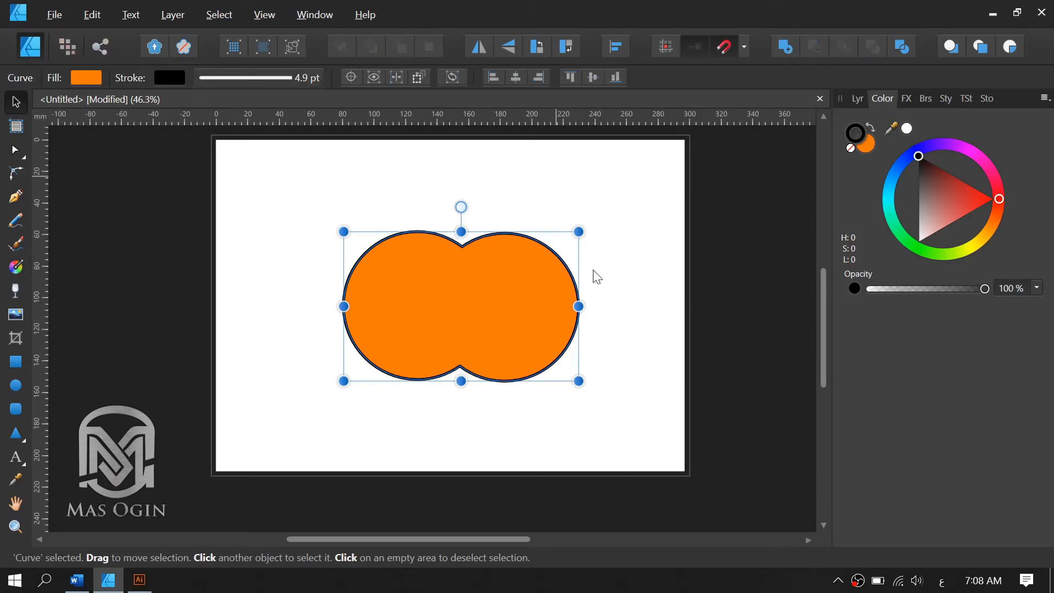
{"action": "left_click", "coordinate": [453, 311]}
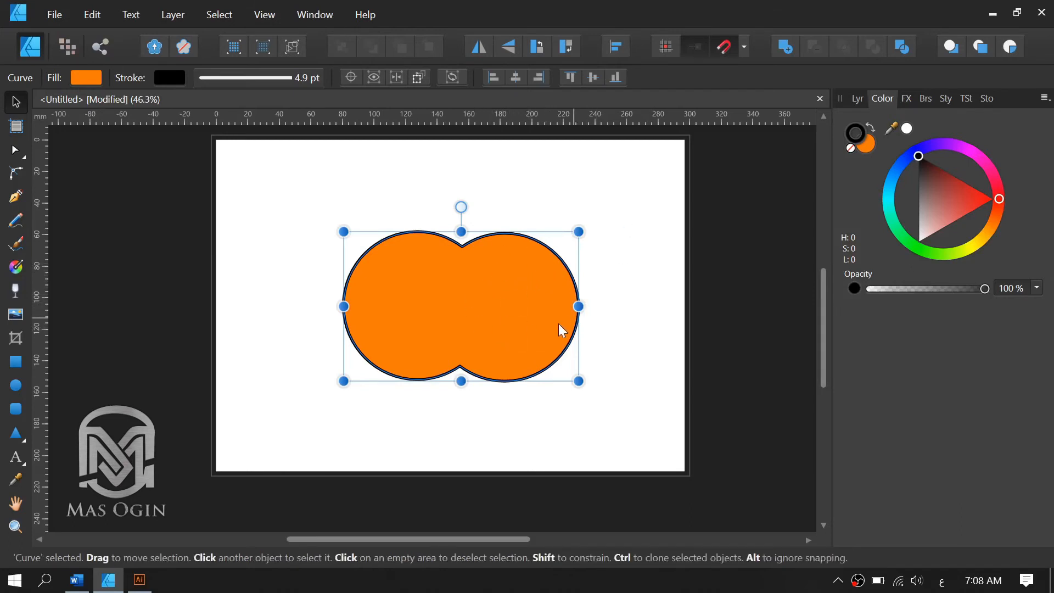
{"action": "left_click", "coordinate": [617, 318]}
{"action": "left_click", "coordinate": [502, 316]}
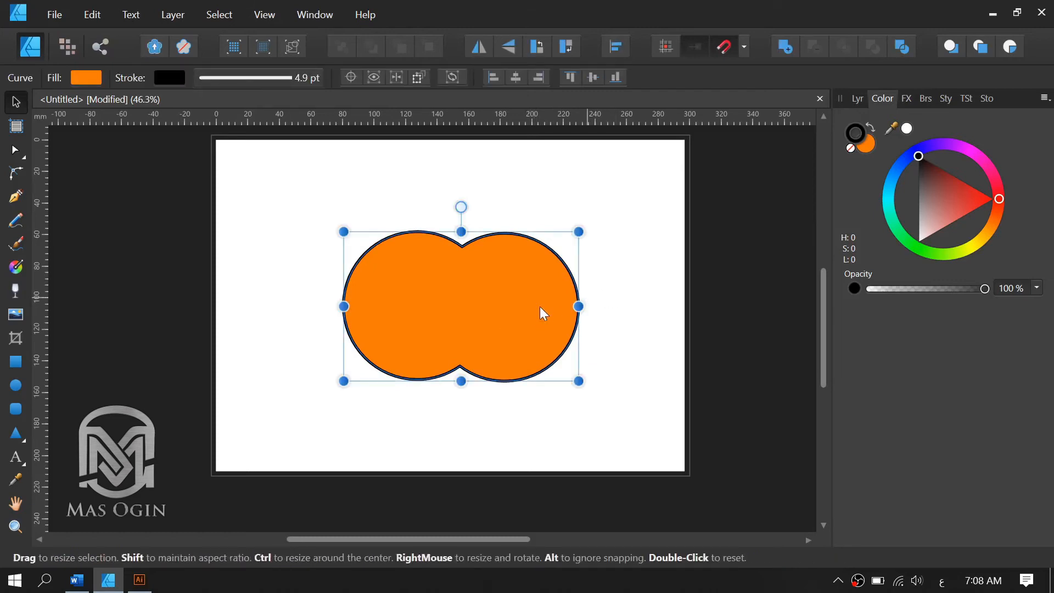
{"action": "key", "text": "ctrl+z"}
Select both circles, group them, and ungroup them into two separate objects.
{"action": "left_click", "coordinate": [660, 292]}
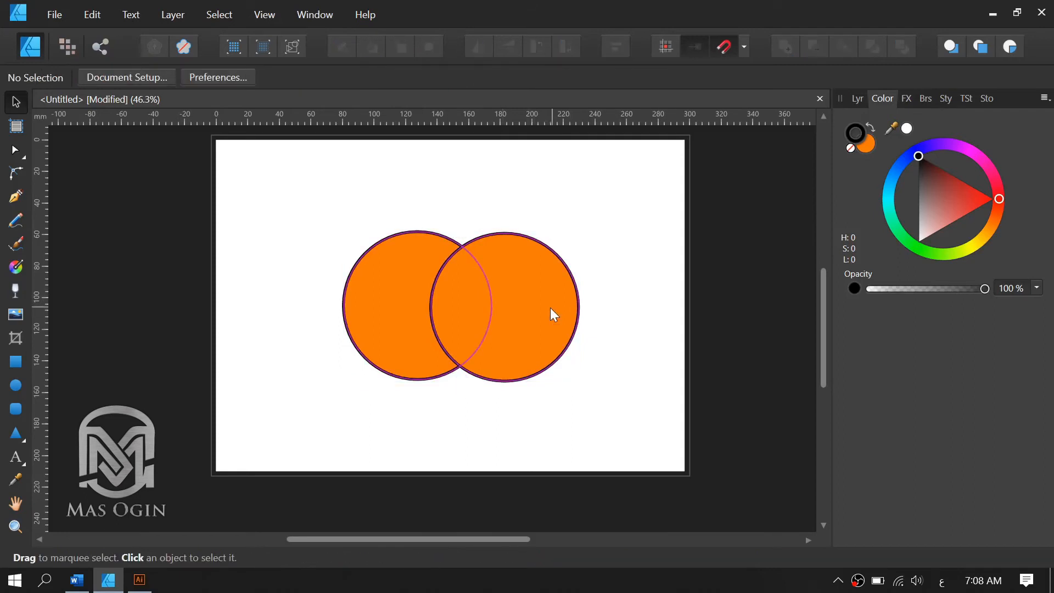
{"action": "left_click", "coordinate": [550, 310]}
{"action": "left_click", "coordinate": [387, 317], "text": "shift"}
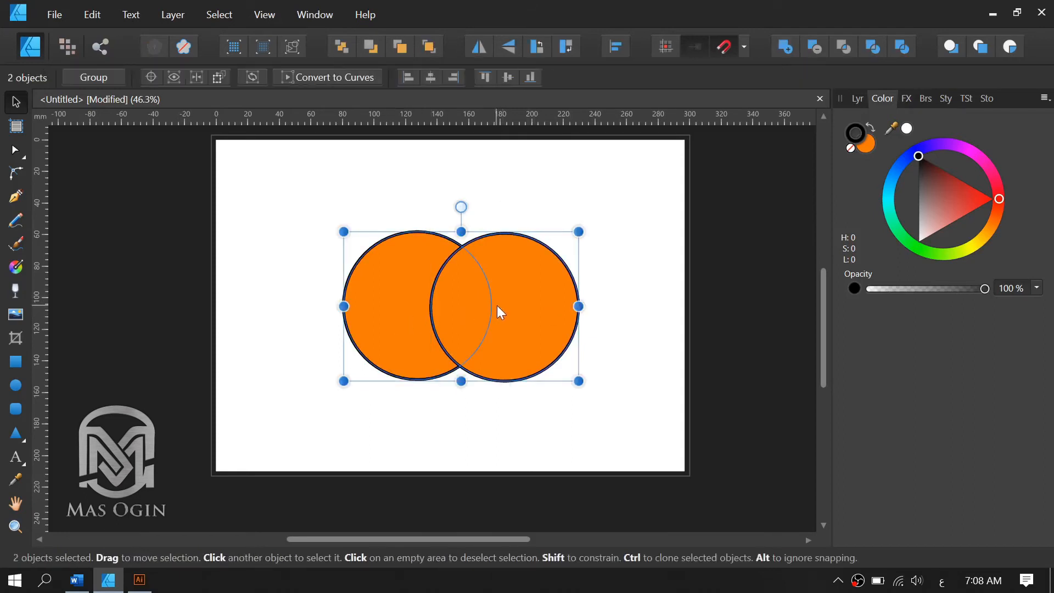
{"action": "key", "text": "ctrl+g"}
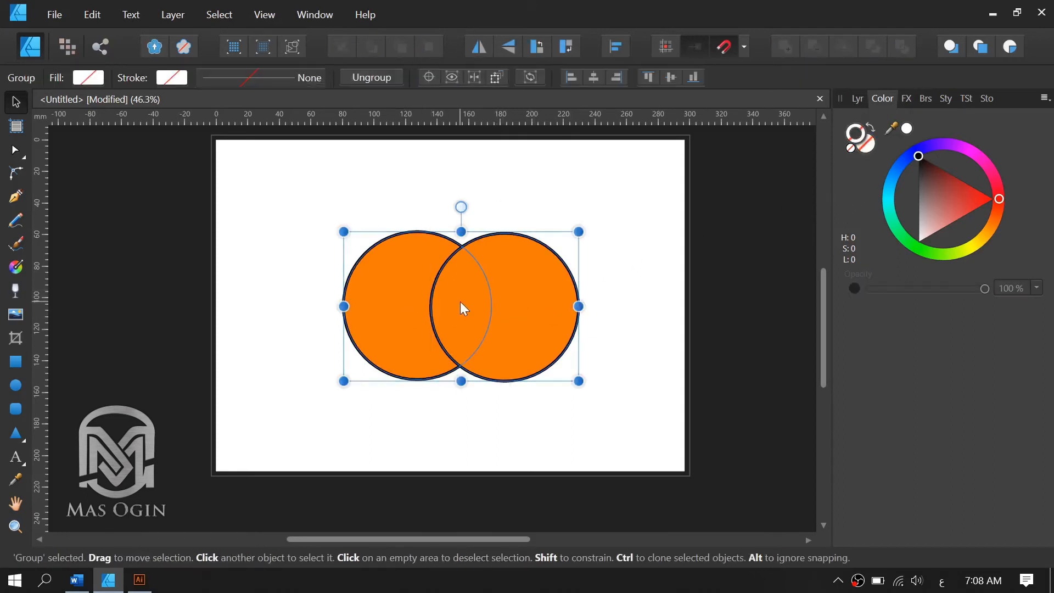
{"action": "key", "text": "ctrl+shift+g"}
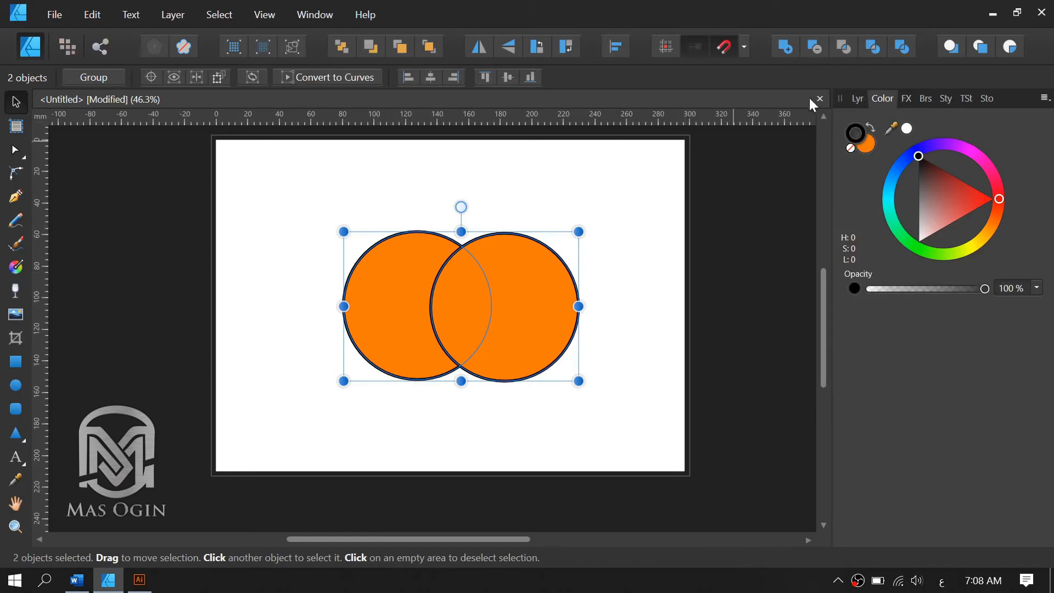
Try subtracting the right circle from the left one, undo it, and intersect the two circles instead.
{"action": "left_click", "coordinate": [814, 48]}
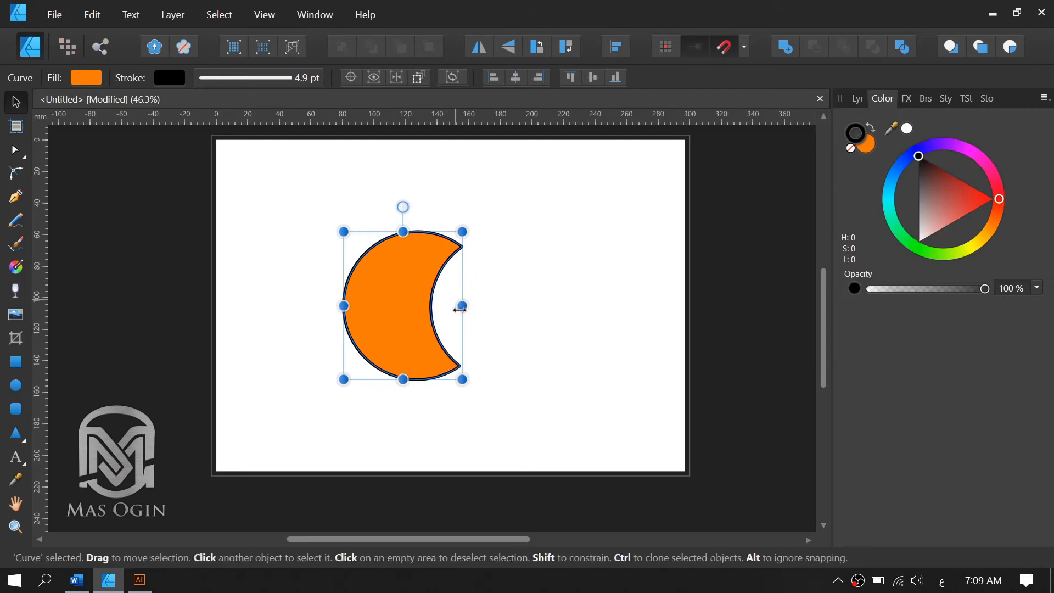
{"action": "key", "text": "ctrl+z"}
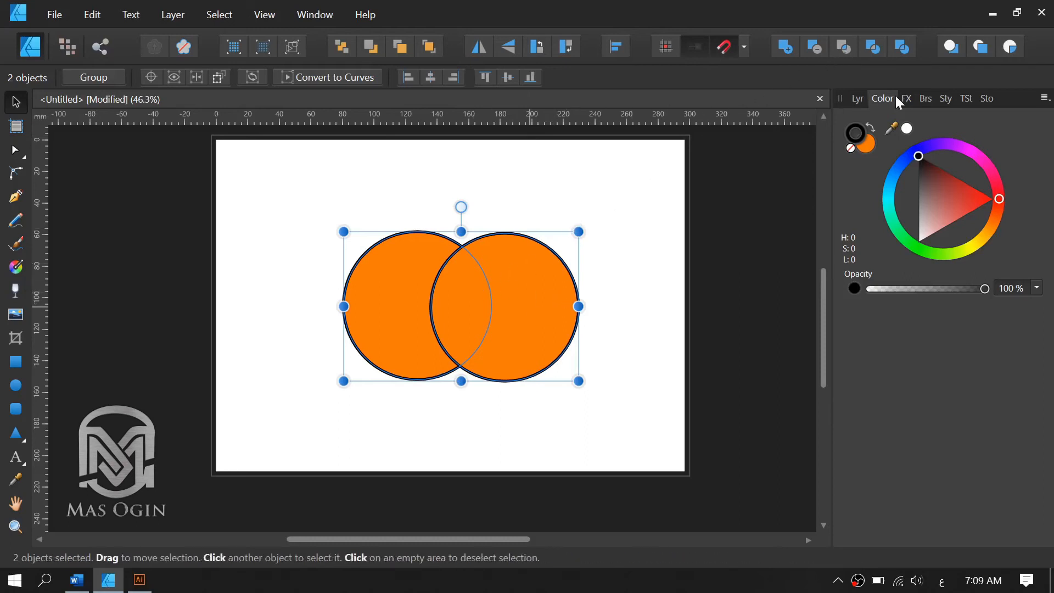
{"action": "left_click", "coordinate": [849, 46]}
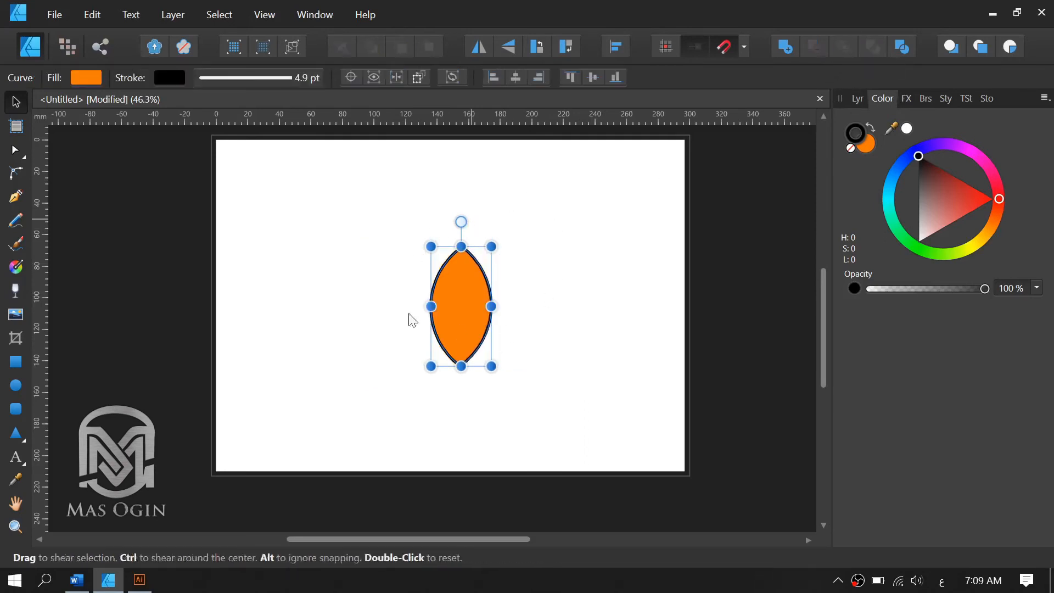
{"action": "key", "text": "space"}
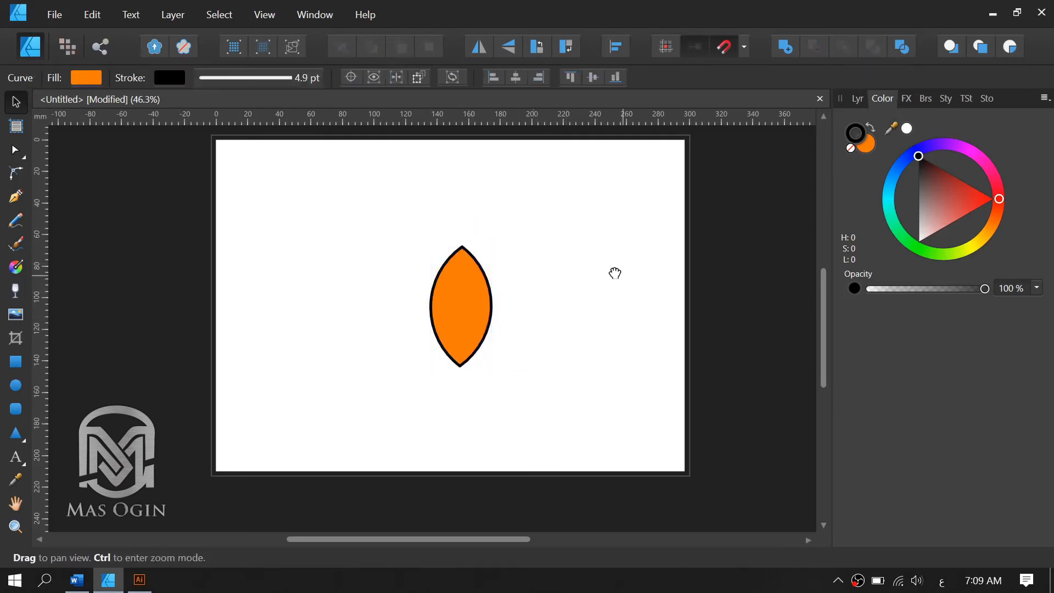
Undo the intersection, then try combining the two circles so their overlap is cut out, and undo that as well.
{"action": "left_click_drag", "start_coordinate": [614, 273], "coordinate": [621, 298]}
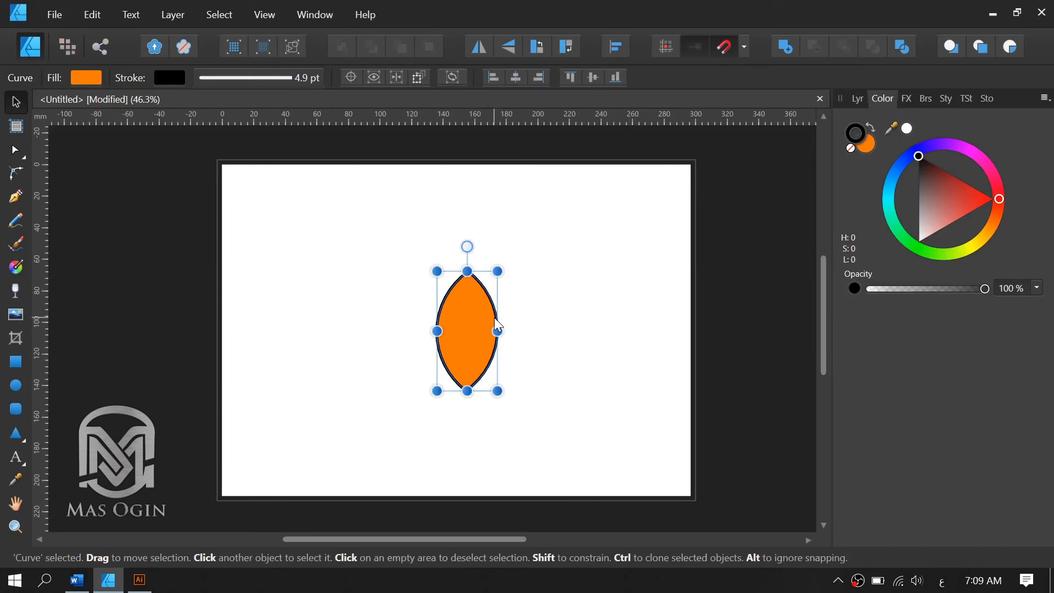
{"action": "key", "text": "ctrl+z"}
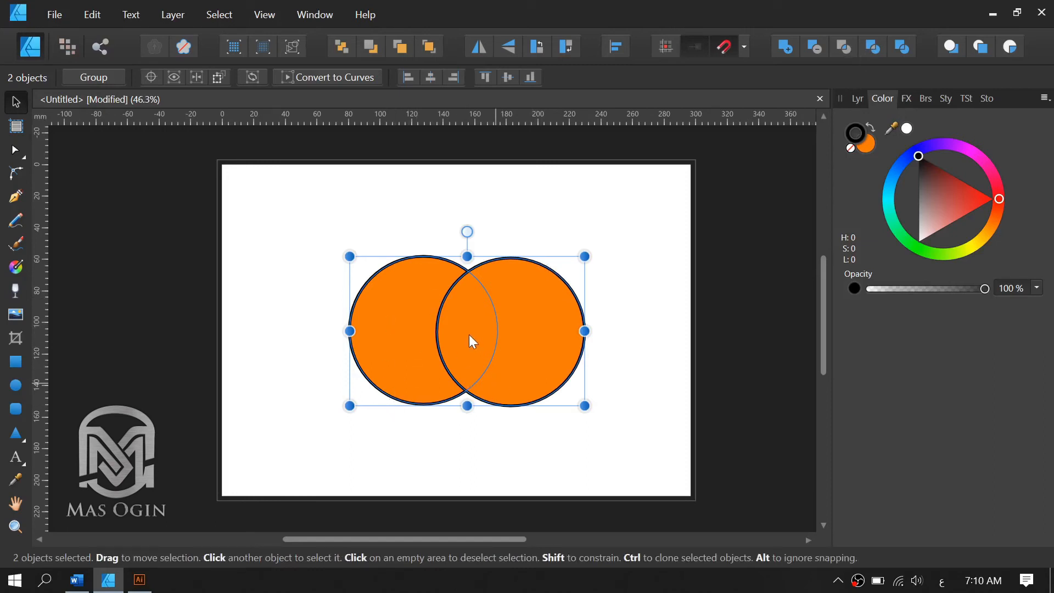
{"action": "left_click", "coordinate": [873, 47]}
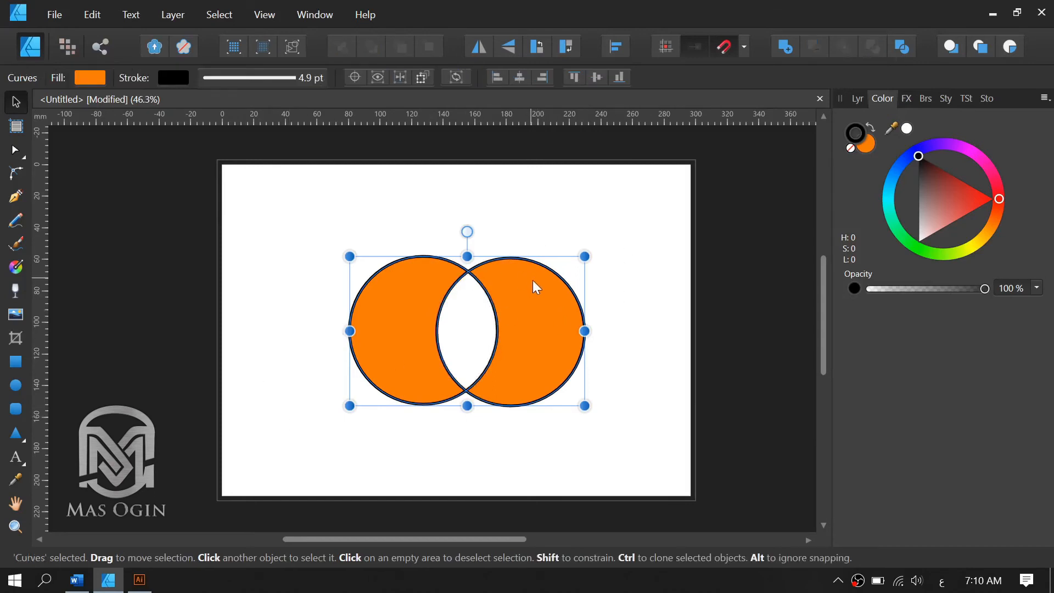
{"action": "key", "text": "ctrl+z"}
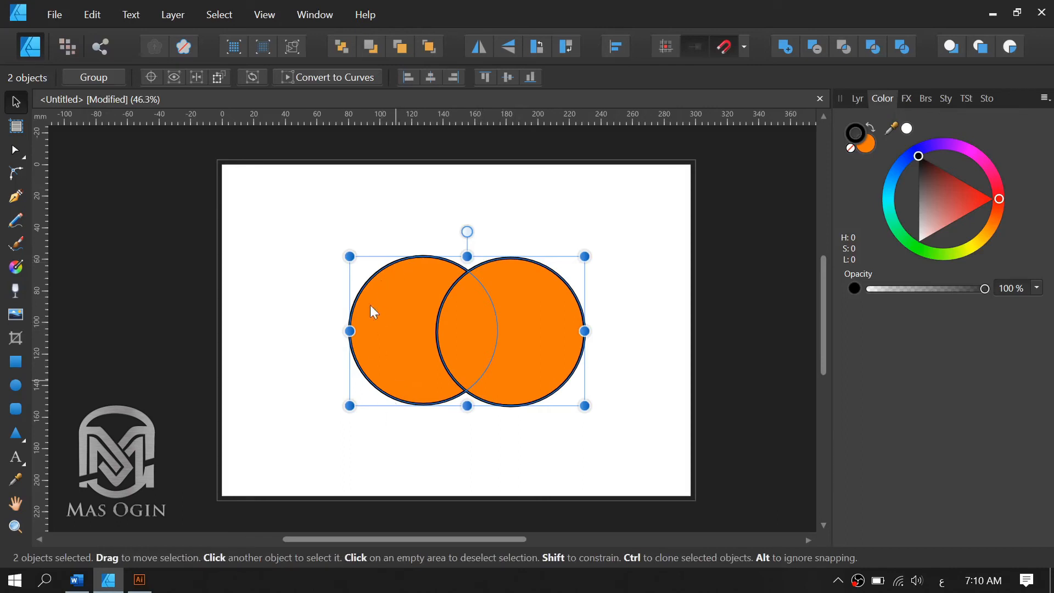
Divide the overlapping circles into three separate pieces and move the two crescents outward, away from the middle piece.
{"action": "left_click", "coordinate": [908, 52]}
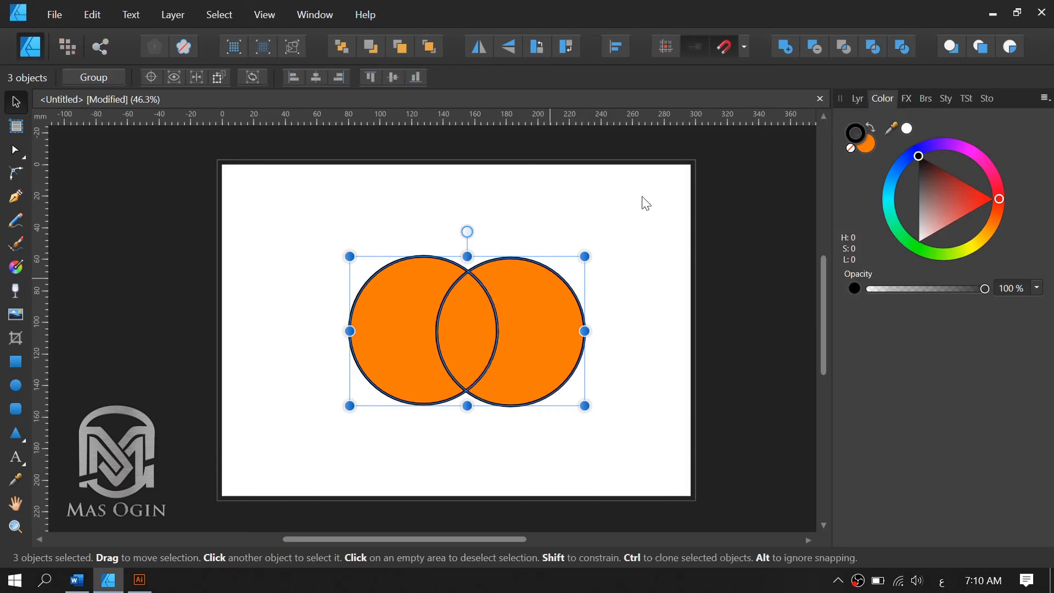
{"action": "left_click", "coordinate": [608, 212]}
{"action": "left_click", "coordinate": [562, 312]}
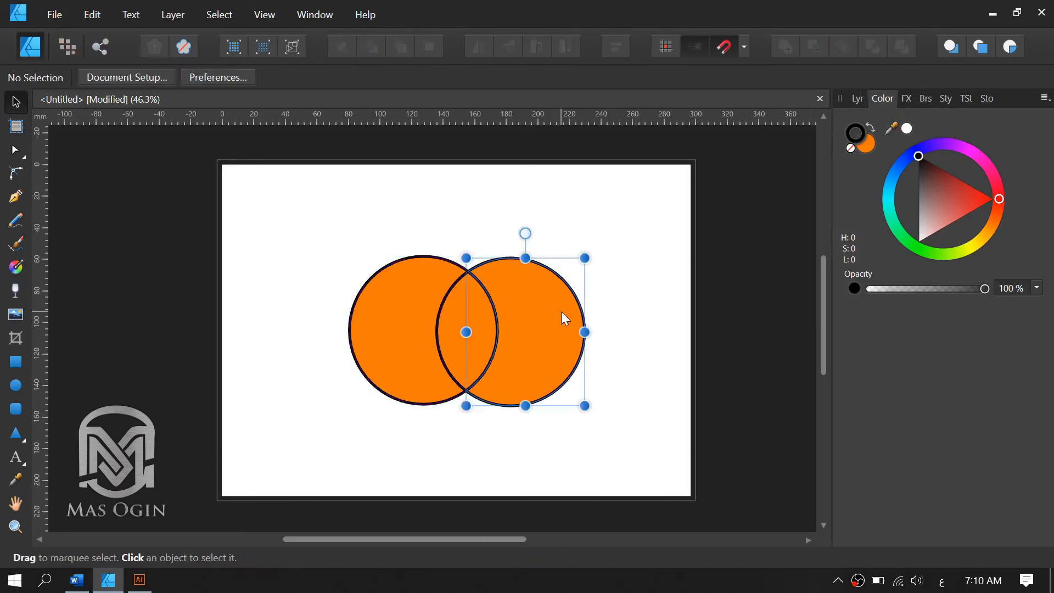
{"action": "left_click_drag", "start_coordinate": [542, 294], "coordinate": [597, 291]}
{"action": "left_click", "coordinate": [407, 323]}
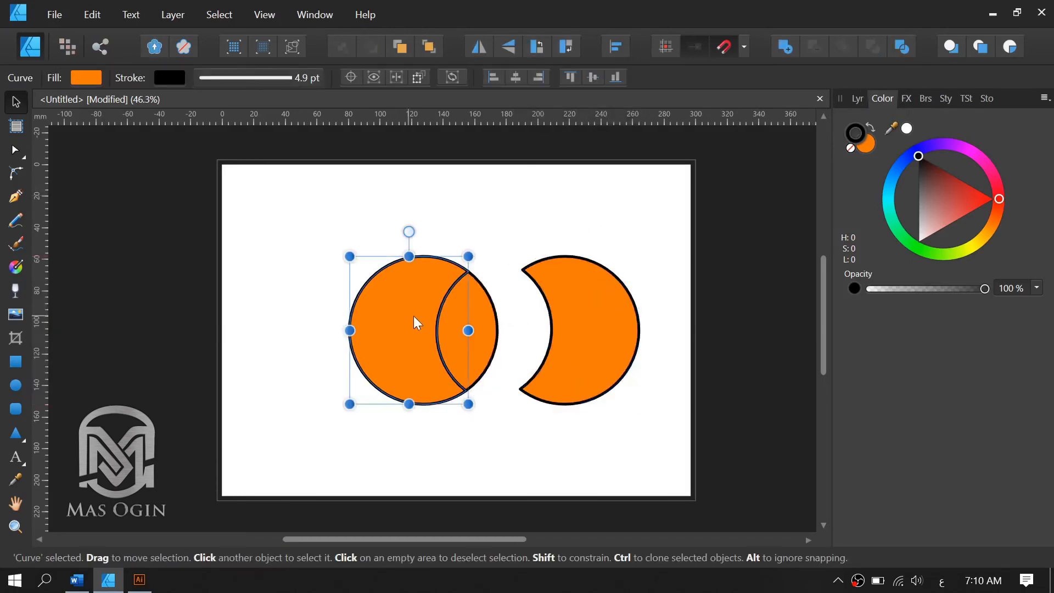
{"action": "left_click_drag", "start_coordinate": [413, 318], "coordinate": [344, 320]}
{"action": "left_click", "coordinate": [467, 352]}
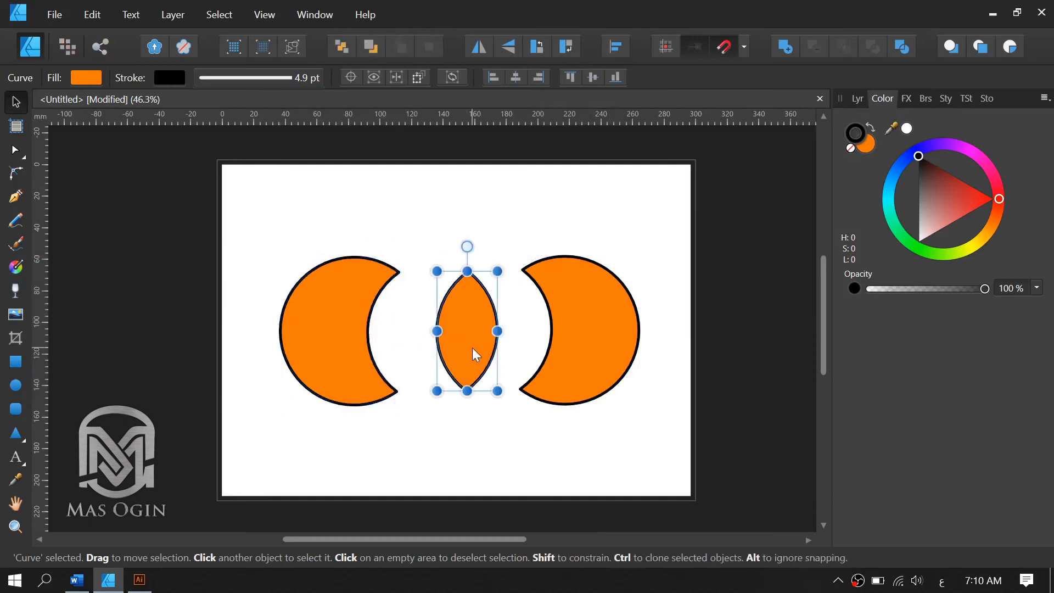
Shift the middle piece slightly left, bring both crescents closer to it, and select all three pieces.
{"action": "left_click_drag", "start_coordinate": [465, 343], "coordinate": [454, 343]}
{"action": "left_click", "coordinate": [549, 332]}
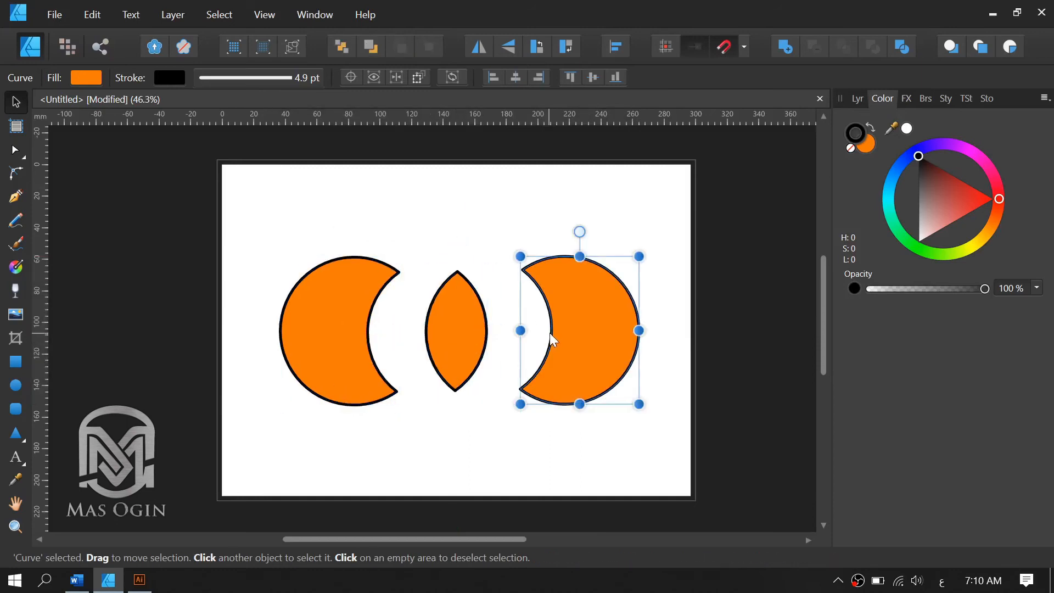
{"action": "left_click_drag", "start_coordinate": [576, 335], "coordinate": [555, 334]}
{"action": "left_click", "coordinate": [332, 341]}
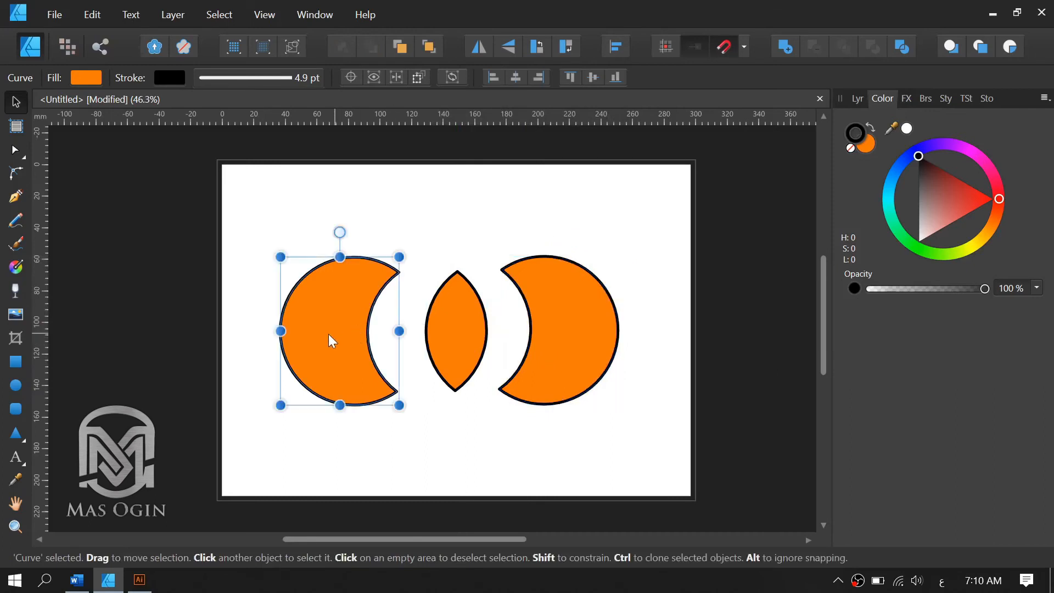
{"action": "left_click_drag", "start_coordinate": [331, 341], "coordinate": [350, 336]}
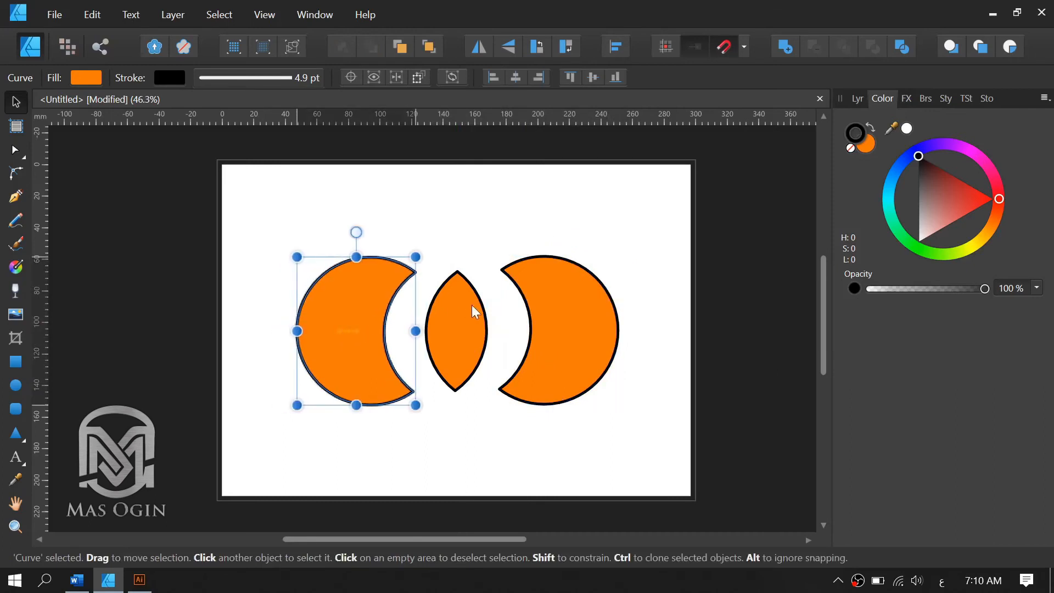
{"action": "left_click", "coordinate": [509, 303]}
{"action": "left_click_drag", "start_coordinate": [652, 204], "coordinate": [279, 445]}
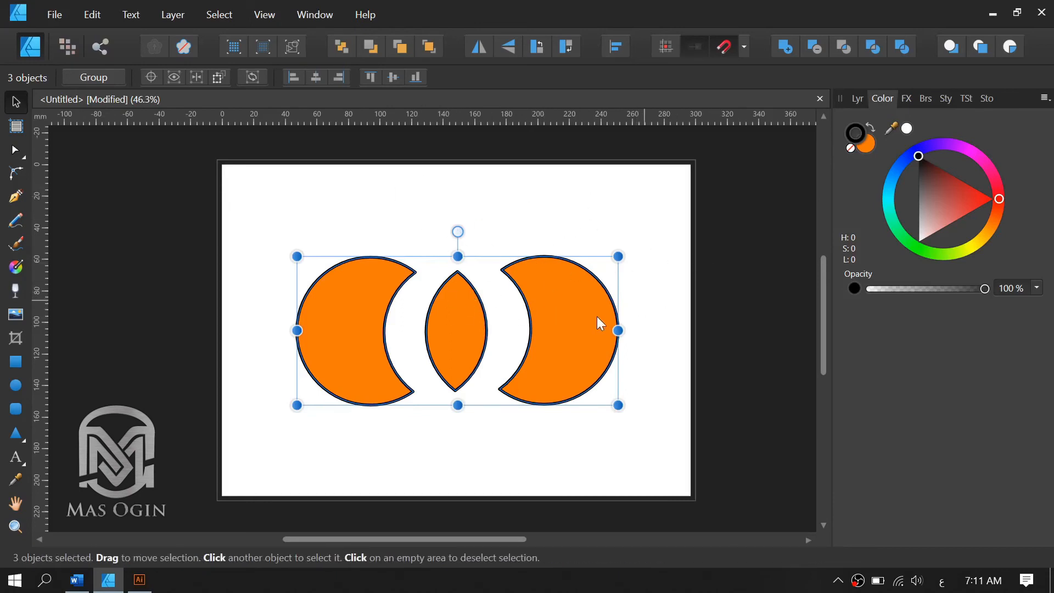
Undo the moves of the three pieces and the division to restore the two whole overlapping circles.
{"action": "key", "text": "ctrl+z"}
{"action": "key", "text": "ctrl+z"}
{"action": "key", "text": "ctrl+z"}
{"action": "key", "text": "ctrl+z"}
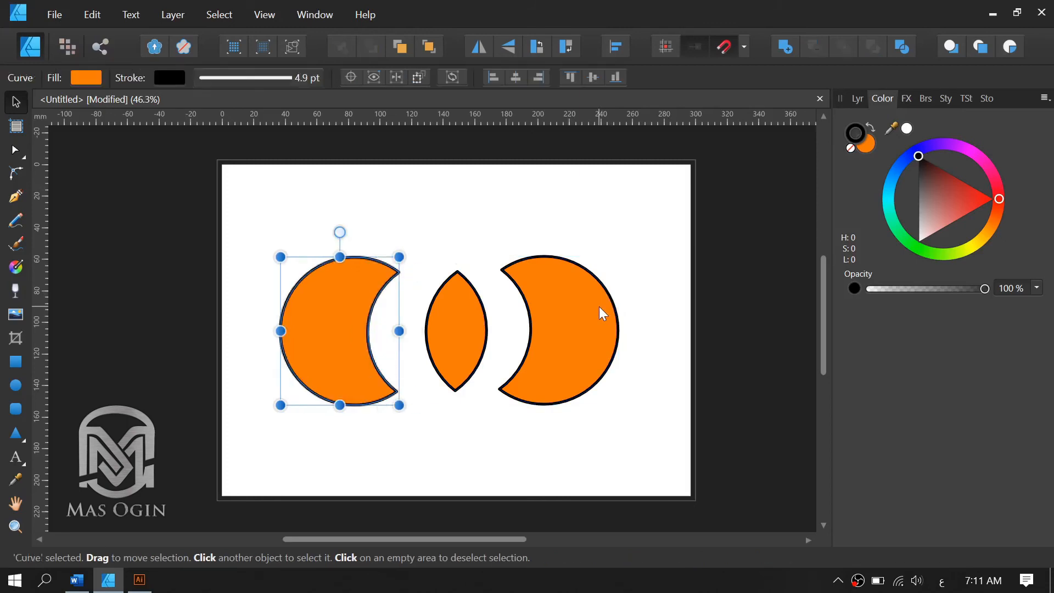
{"action": "key", "text": "ctrl+z"}
{"action": "key", "text": "ctrl+z"}
{"action": "key", "text": "ctrl+z"}
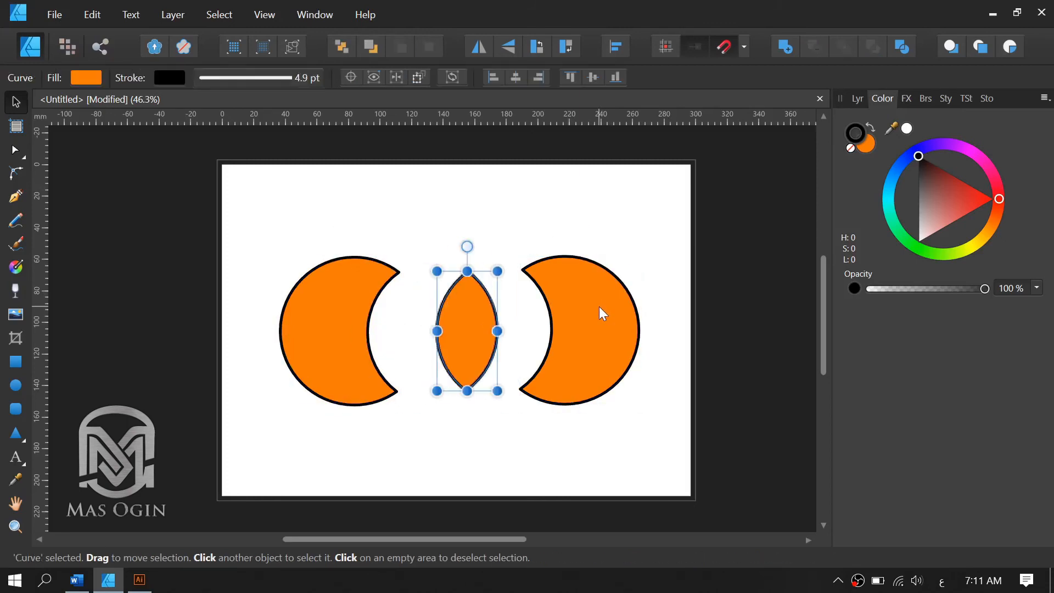
{"action": "key", "text": "ctrl+z"}
{"action": "key", "text": "ctrl+z"}
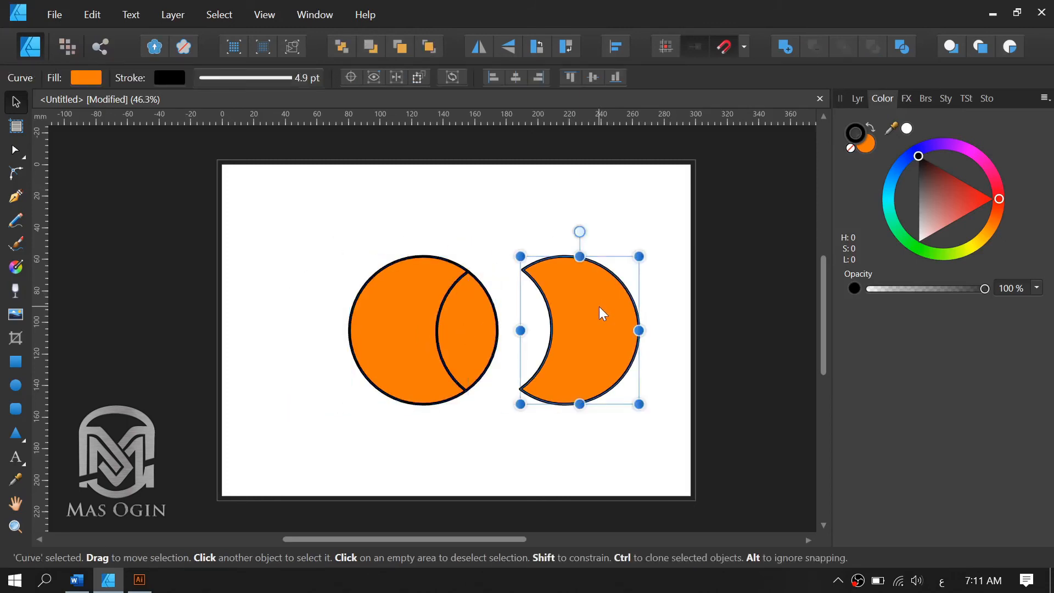
{"action": "key", "text": "ctrl+z"}
{"action": "key", "text": "alt"}
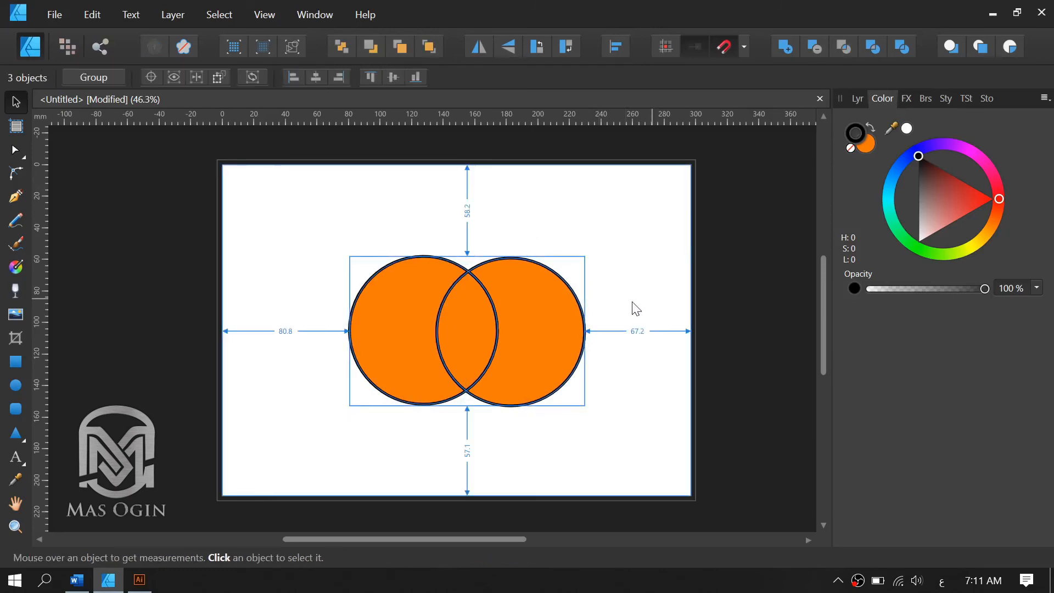
{"action": "left_click", "coordinate": [621, 290]}
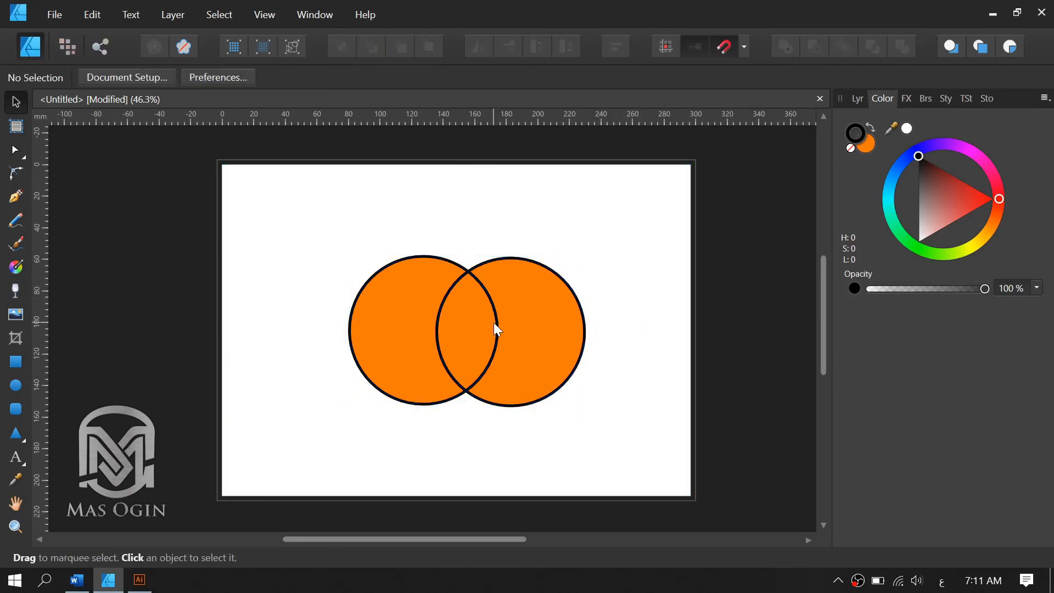
{"action": "left_click", "coordinate": [493, 321]}
{"action": "key", "text": "ctrl+a"}
{"action": "key", "text": "ctrl+z"}
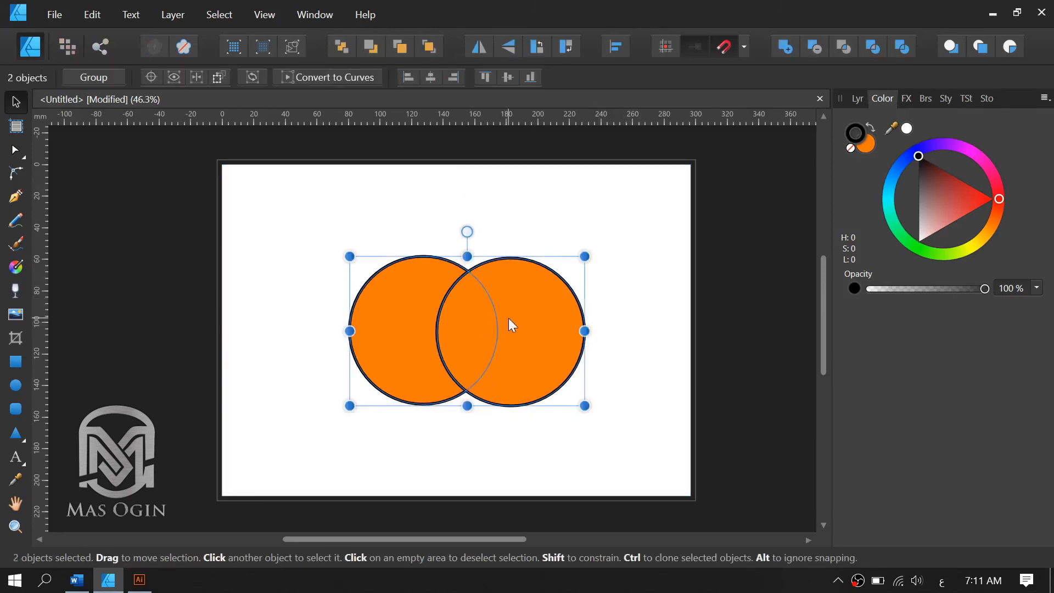
Delete the right circle.
{"action": "key", "text": "alt"}
{"action": "left_click", "coordinate": [669, 278]}
{"action": "left_click", "coordinate": [544, 309]}
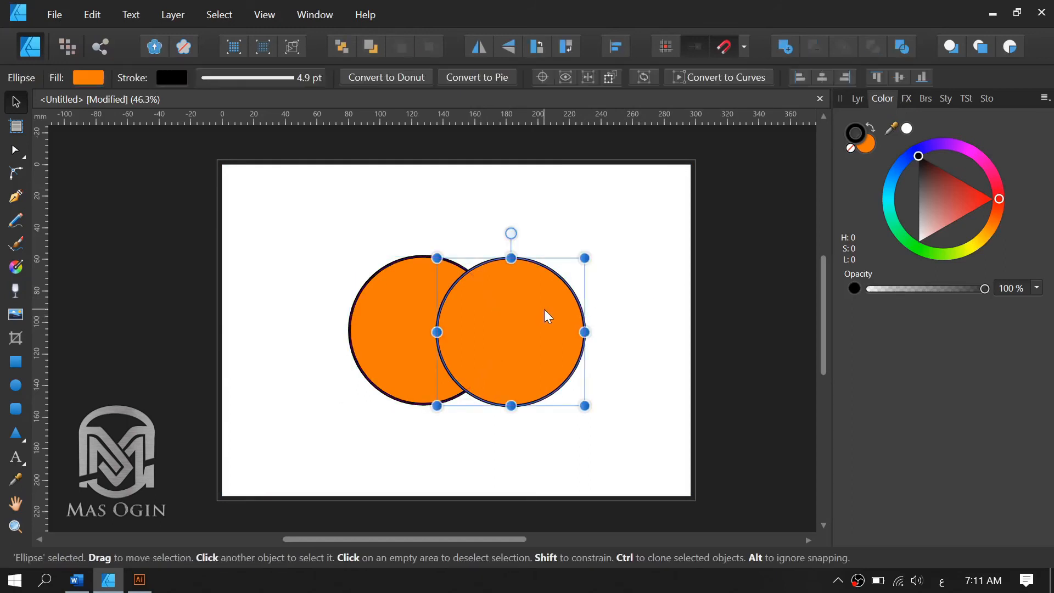
{"action": "key", "text": "Delete"}
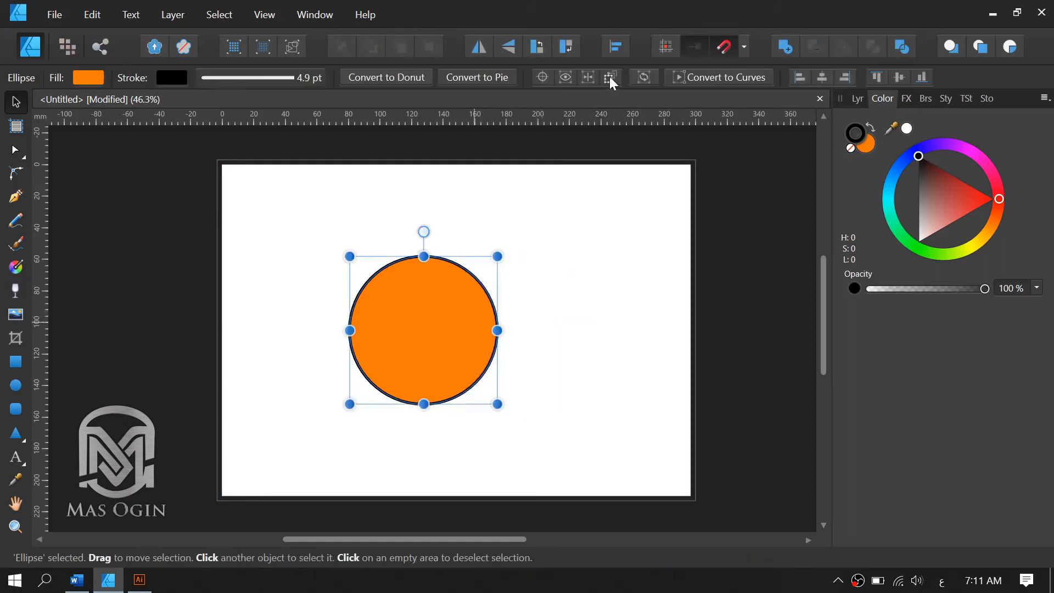
Align the remaining circle to the horizontal and vertical centre of the page.
{"action": "left_click", "coordinate": [618, 47]}
{"action": "left_click", "coordinate": [648, 100]}
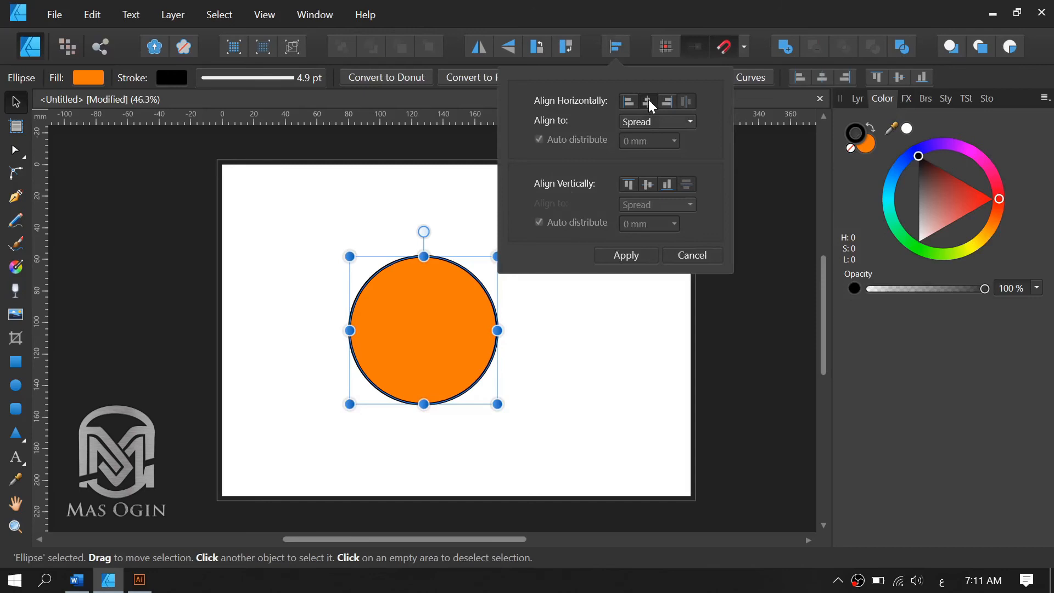
{"action": "left_click", "coordinate": [648, 184]}
{"action": "left_click", "coordinate": [631, 258]}
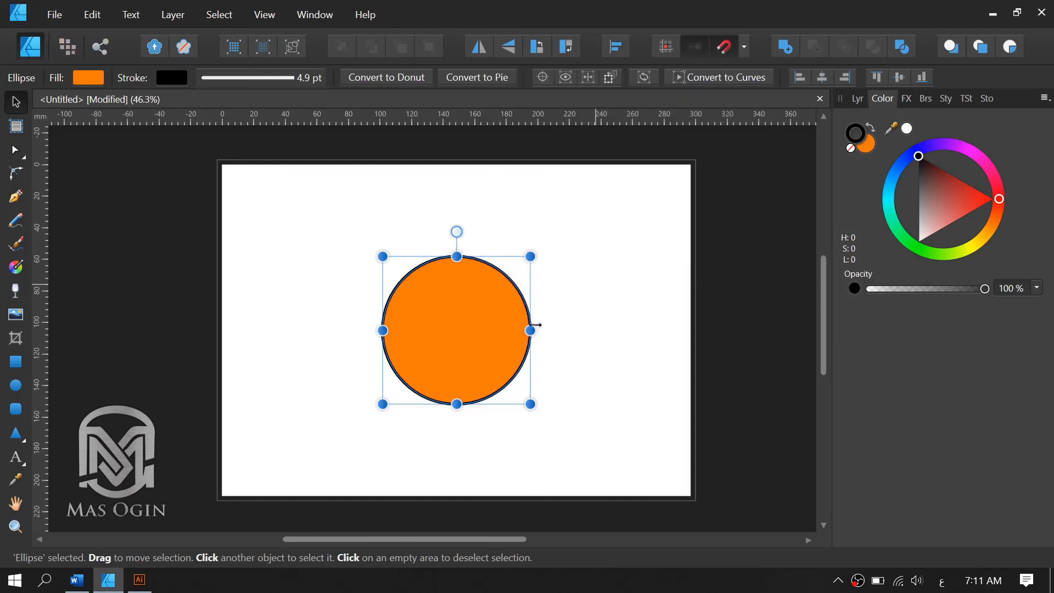
{"action": "left_click", "coordinate": [611, 320]}
{"action": "left_click", "coordinate": [484, 325]}
{"action": "left_click", "coordinate": [582, 325]}
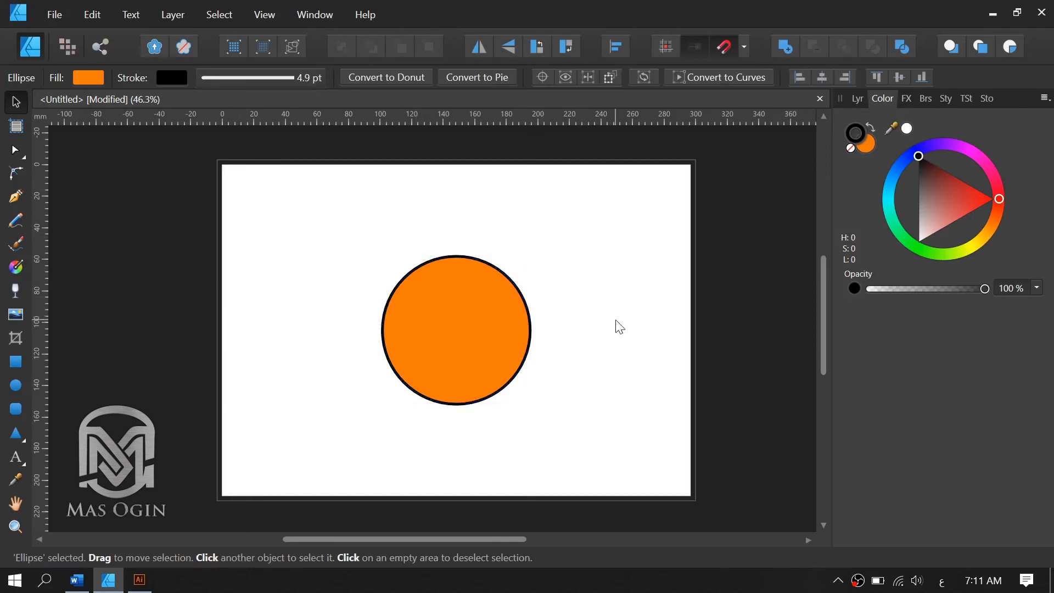
Change the circle's fill to a lighter, softer orange with H 28, S 69, L 64.
{"action": "left_click", "coordinate": [495, 304]}
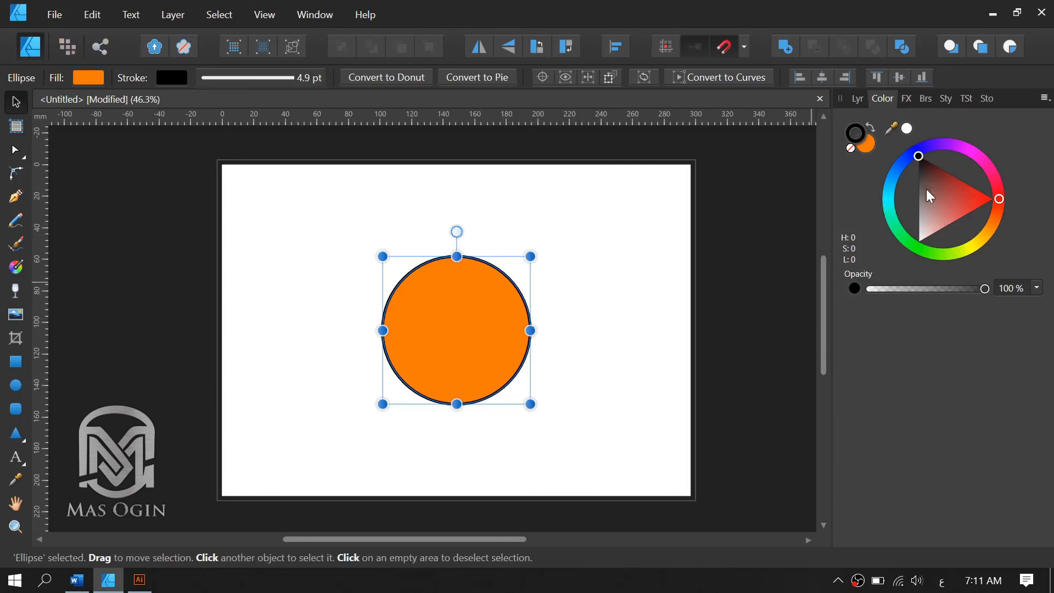
{"action": "left_click", "coordinate": [865, 144]}
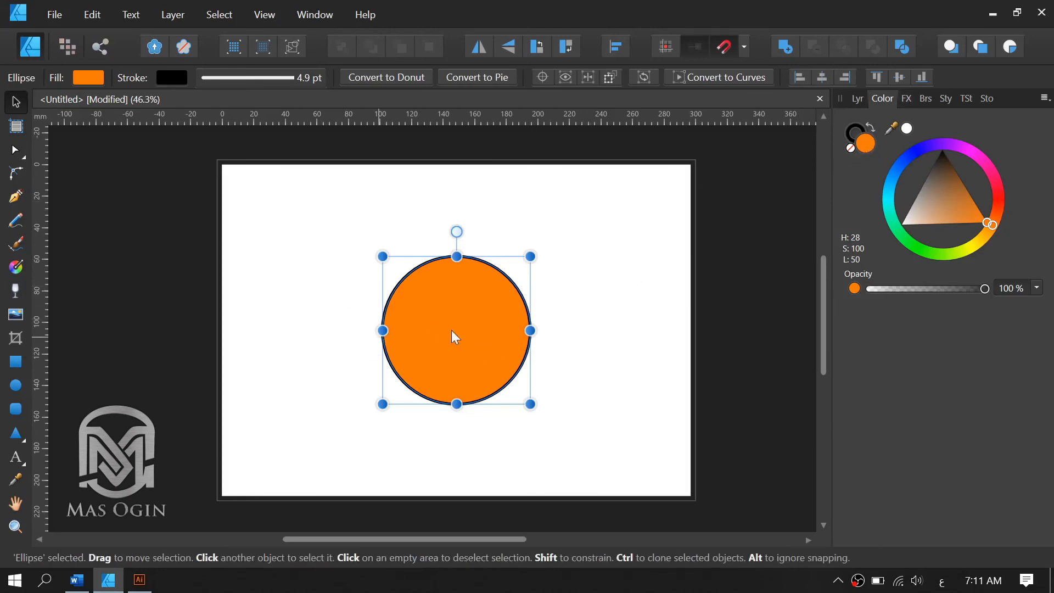
{"action": "left_click", "coordinate": [950, 179]}
{"action": "mouse_move", "coordinate": [951, 179]}
{"action": "left_mouse_down"}
{"action": "mouse_move", "coordinate": [948, 164]}
{"action": "mouse_move", "coordinate": [957, 221]}
{"action": "mouse_move", "coordinate": [976, 217]}
{"action": "mouse_move", "coordinate": [954, 192]}
{"action": "left_mouse_up"}
{"action": "left_click", "coordinate": [949, 219]}
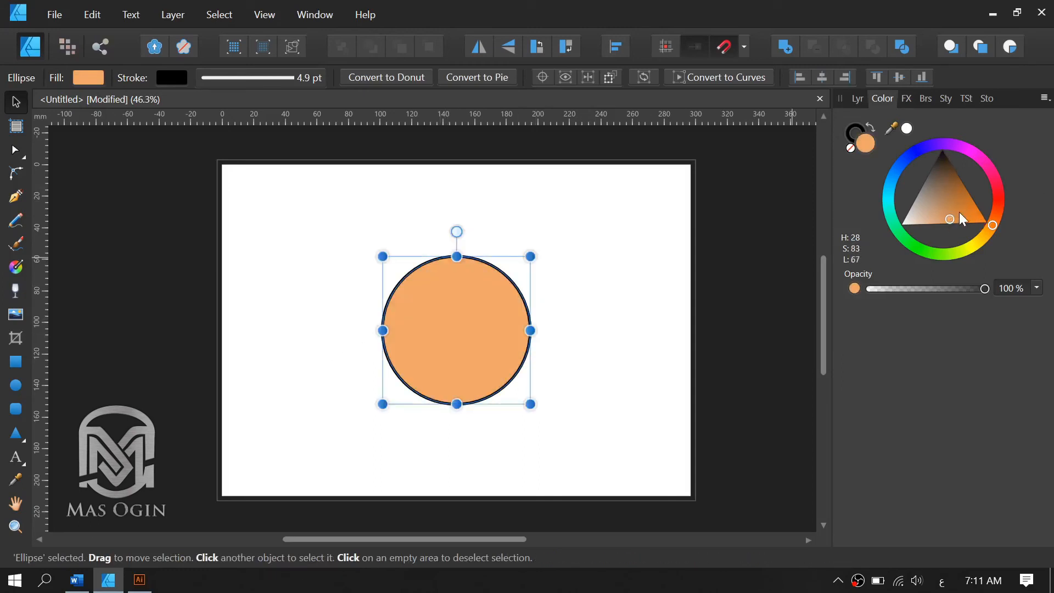
{"action": "left_click", "coordinate": [959, 212]}
{"action": "left_click", "coordinate": [948, 216]}
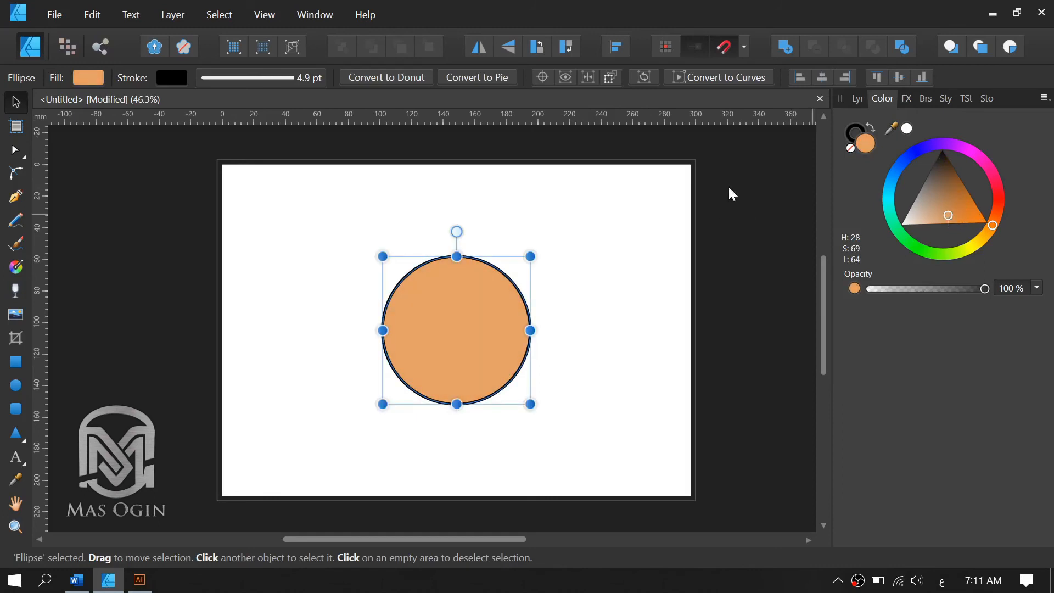
Try different stroke colours on the circle, ending with a light pink of H 0, S 33, L 69.
{"action": "left_click", "coordinate": [851, 133]}
{"action": "left_click", "coordinate": [947, 199]}
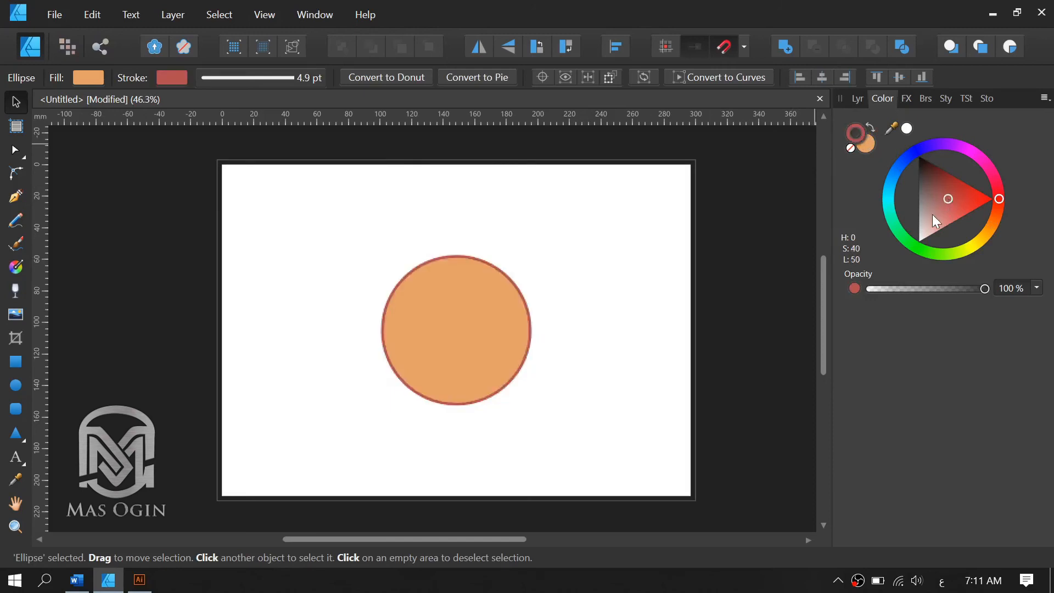
{"action": "left_click", "coordinate": [932, 214]}
{"action": "left_click", "coordinate": [923, 232]}
{"action": "left_click", "coordinate": [957, 192]}
{"action": "left_click", "coordinate": [941, 209]}
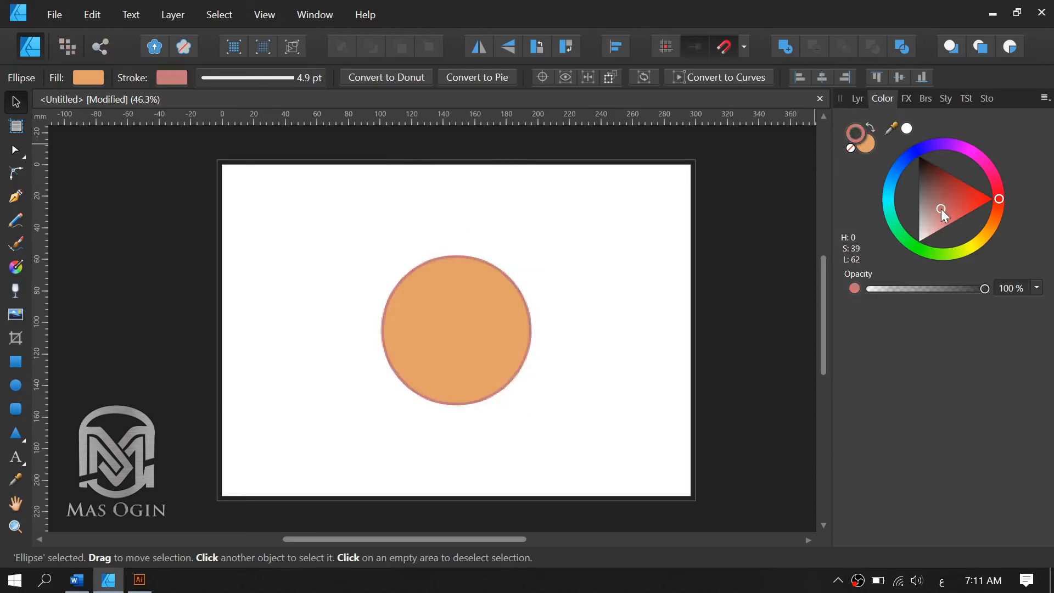
{"action": "left_click", "coordinate": [934, 215]}
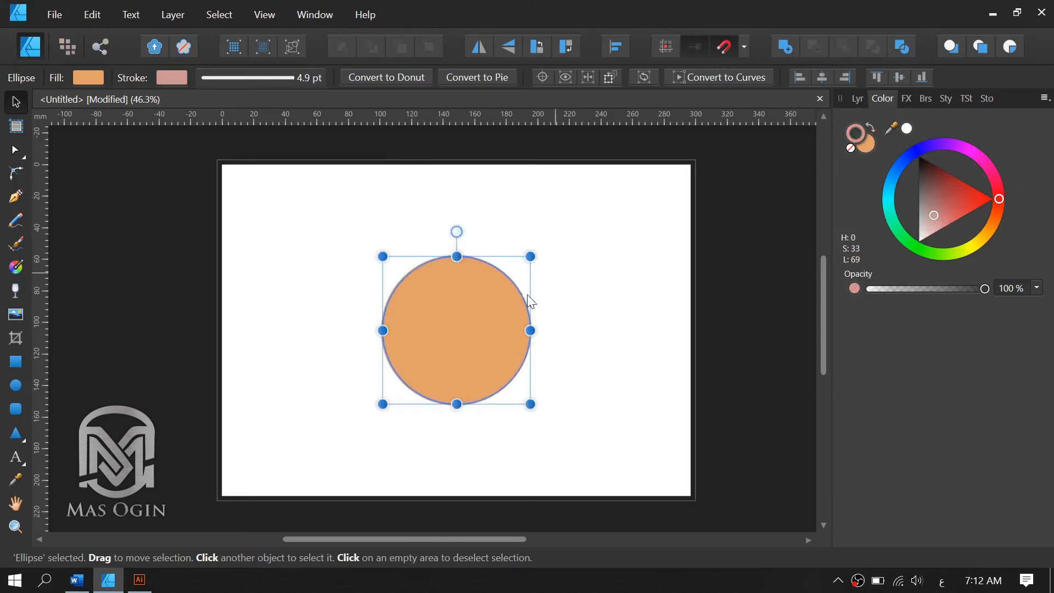
Undo the circle's stroke and fill colour changes back to a black outline and strong orange fill, and deselect it.
{"action": "key", "text": "ctrl+z"}
{"action": "key", "text": "ctrl+z"}
{"action": "key", "text": "ctrl+z"}
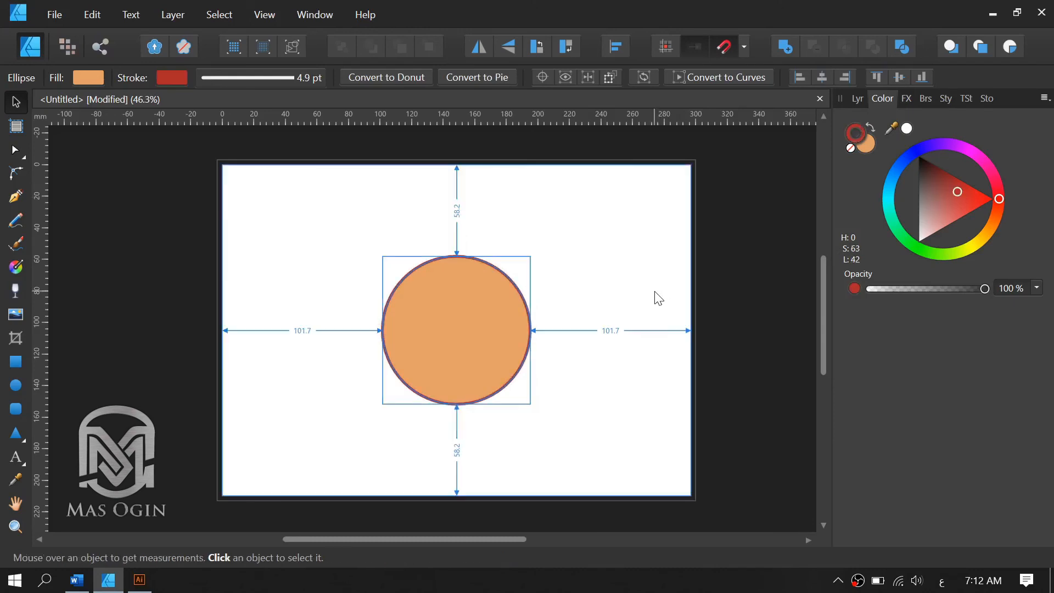
{"action": "key", "text": "ctrl+z"}
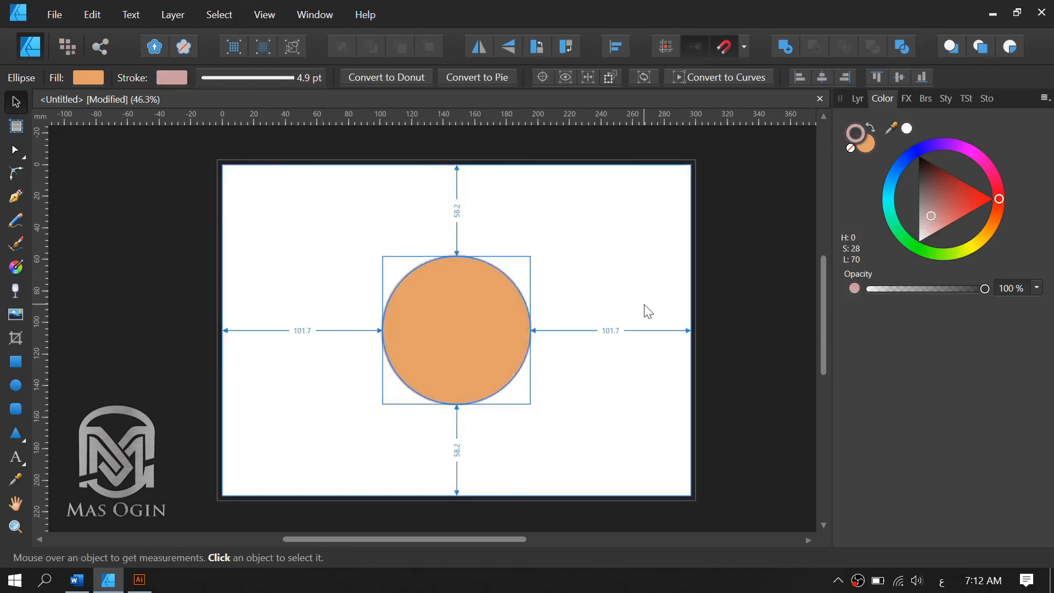
{"action": "key", "text": "ctrl+z"}
{"action": "key", "text": "ctrl+z"}
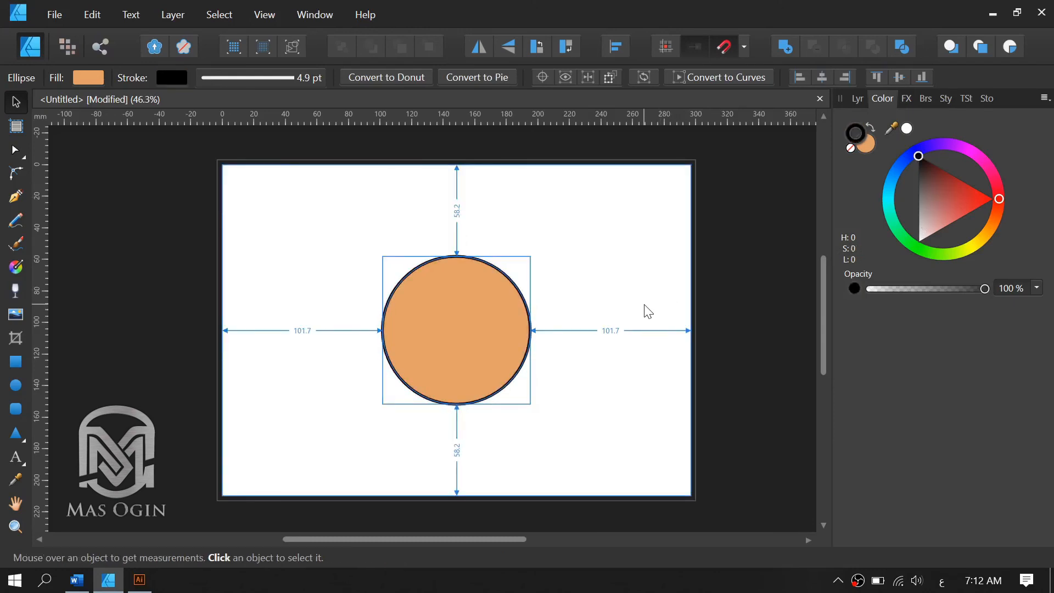
{"action": "key", "text": "ctrl+z"}
{"action": "key", "text": "ctrl+z"}
{"action": "key", "text": "ctrl+z"}
{"action": "key", "text": "ctrl+z"}
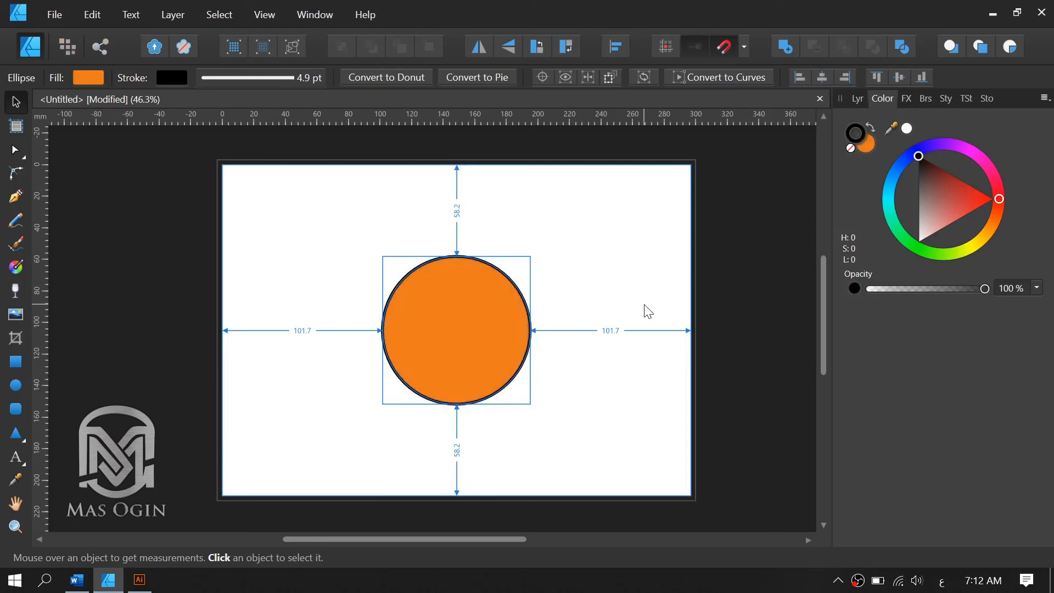
{"action": "left_click", "coordinate": [589, 282]}
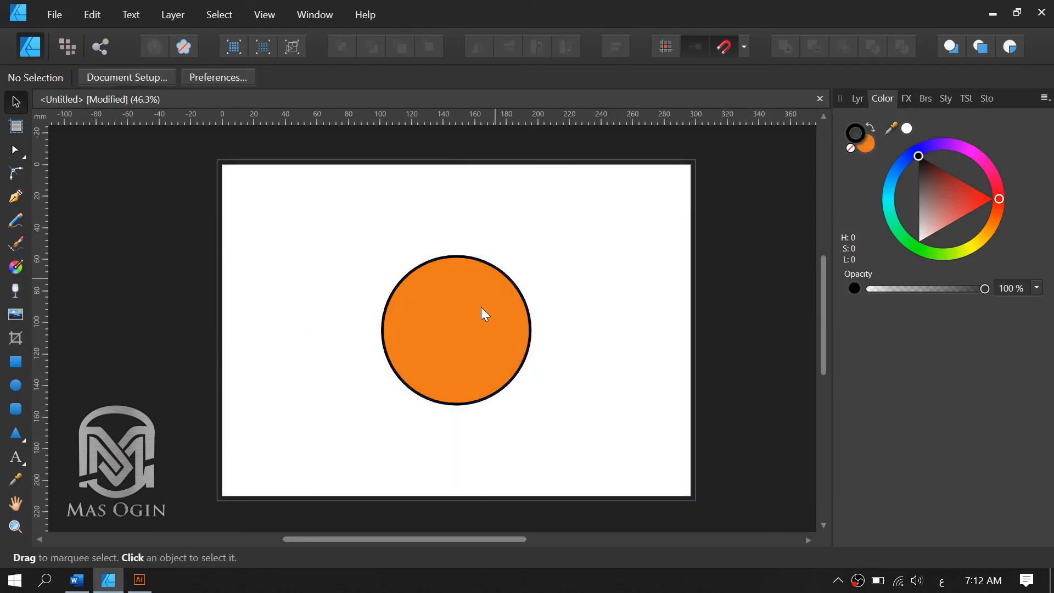
Set the orange circle's layer opacity to 50%.
{"action": "left_click", "coordinate": [424, 355]}
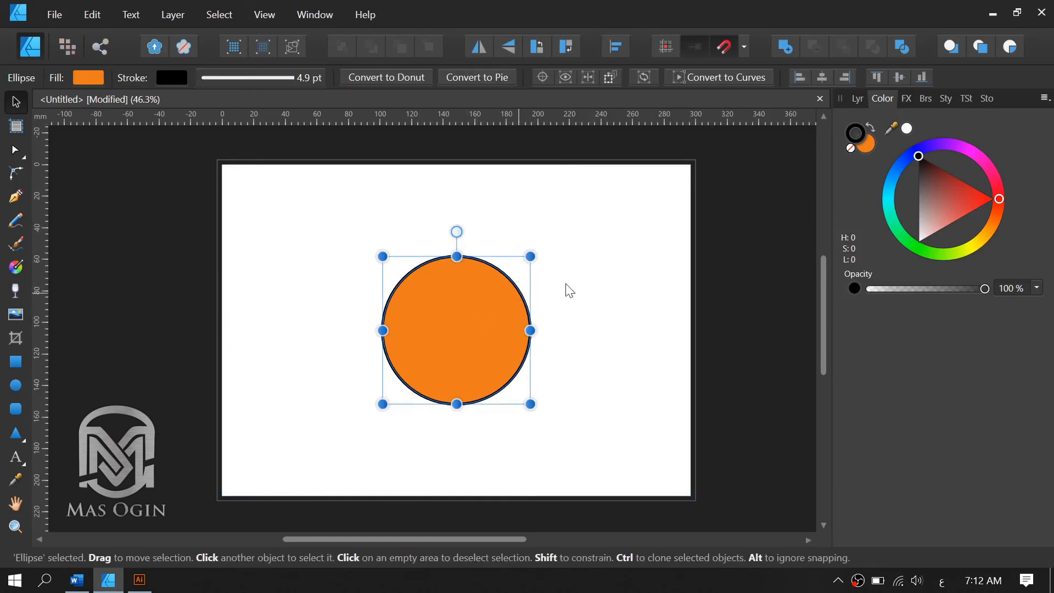
{"action": "left_click", "coordinate": [861, 100]}
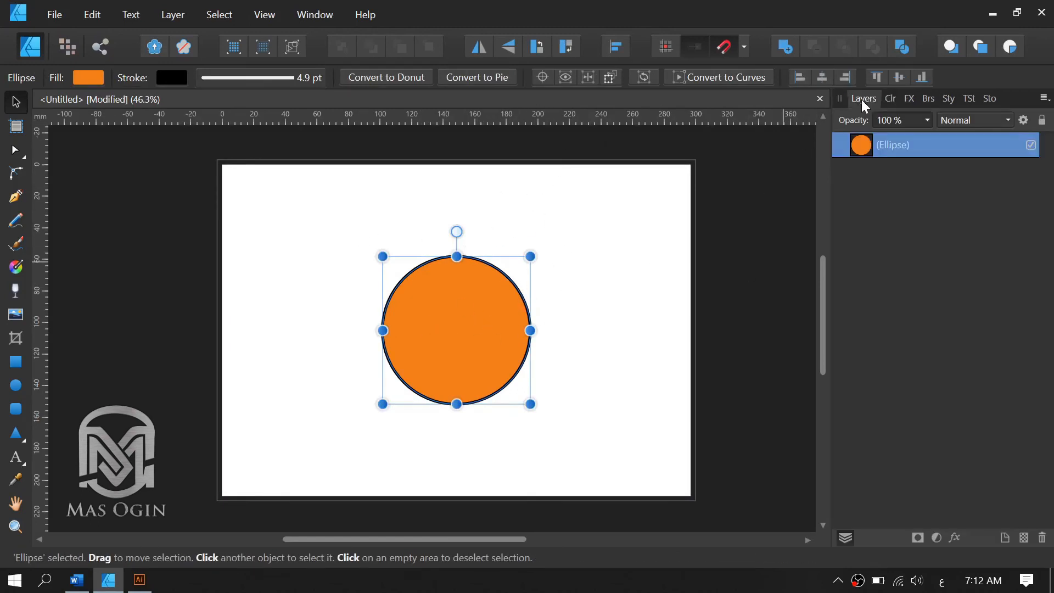
{"action": "left_click", "coordinate": [555, 311]}
{"action": "left_click", "coordinate": [456, 330]}
{"action": "left_click", "coordinate": [887, 123]}
{"action": "type", "text": "50"}
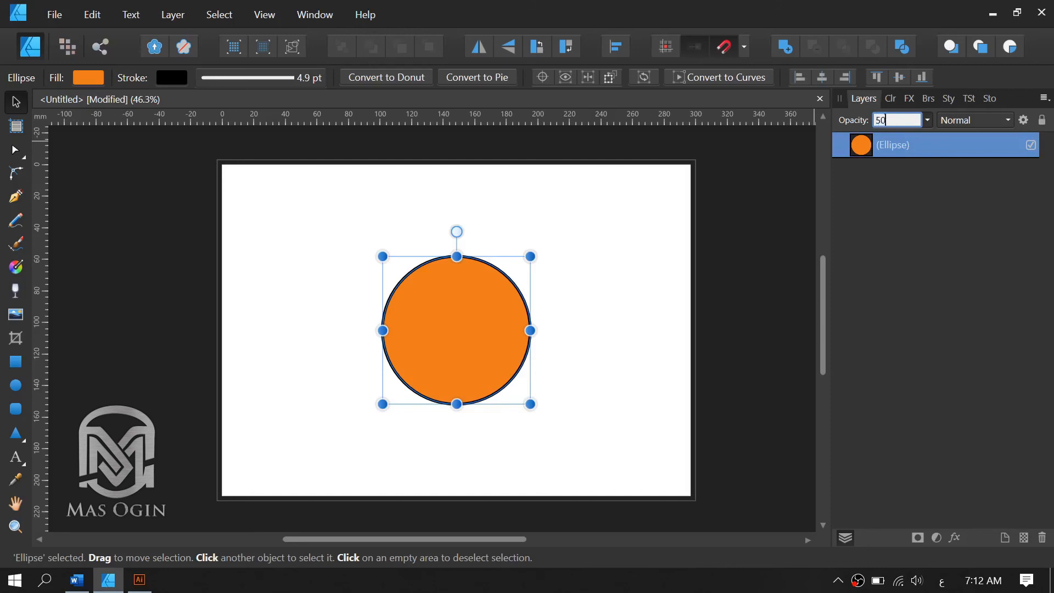
{"action": "key", "text": "Return"}
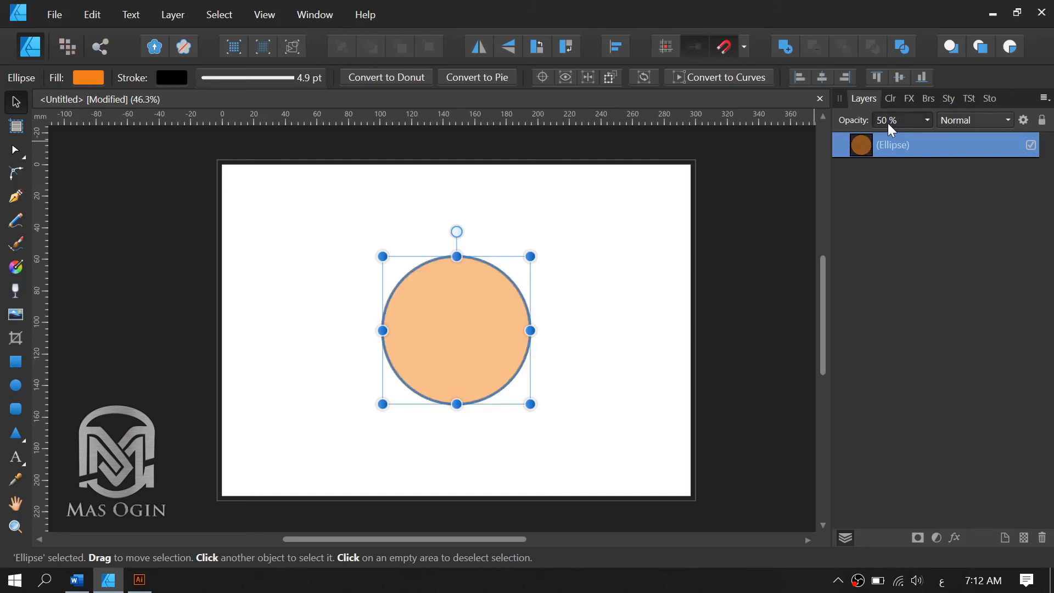
Try the circle's layer opacity at 30% and 10%, restore it to 100%, and deselect the circle.
{"action": "left_click", "coordinate": [888, 124]}
{"action": "type", "text": "30"}
{"action": "key", "text": "Return"}
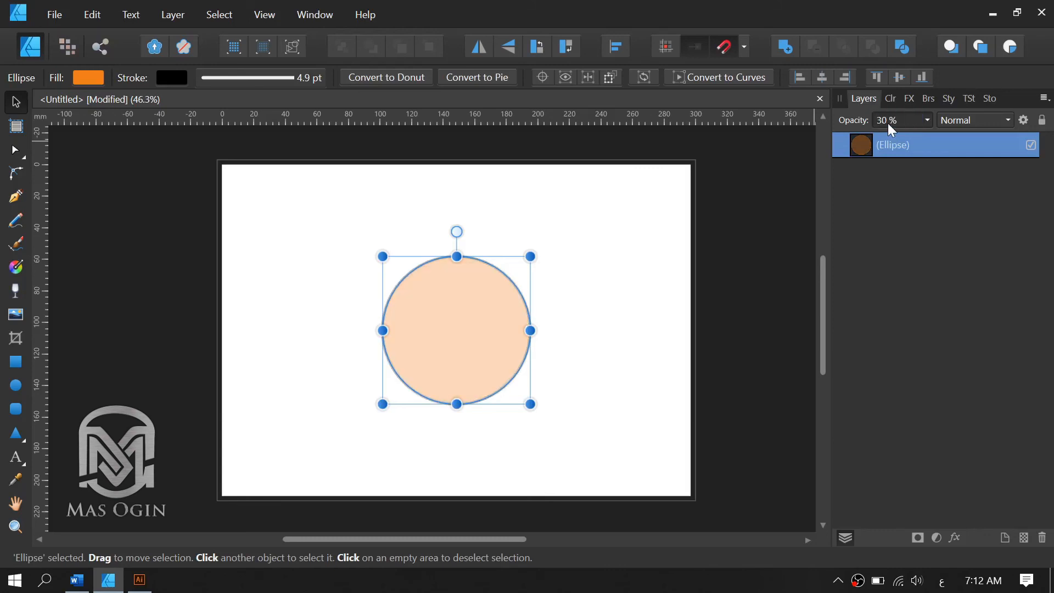
{"action": "type", "text": "10"}
{"action": "key", "text": "Return"}
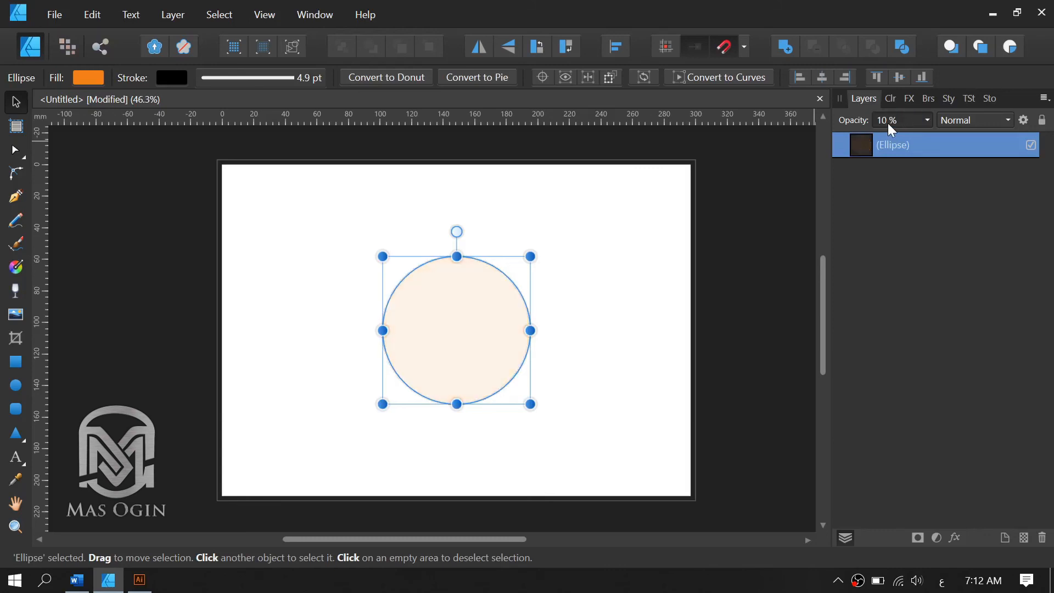
{"action": "type", "text": "0"}
{"action": "key", "text": "Return"}
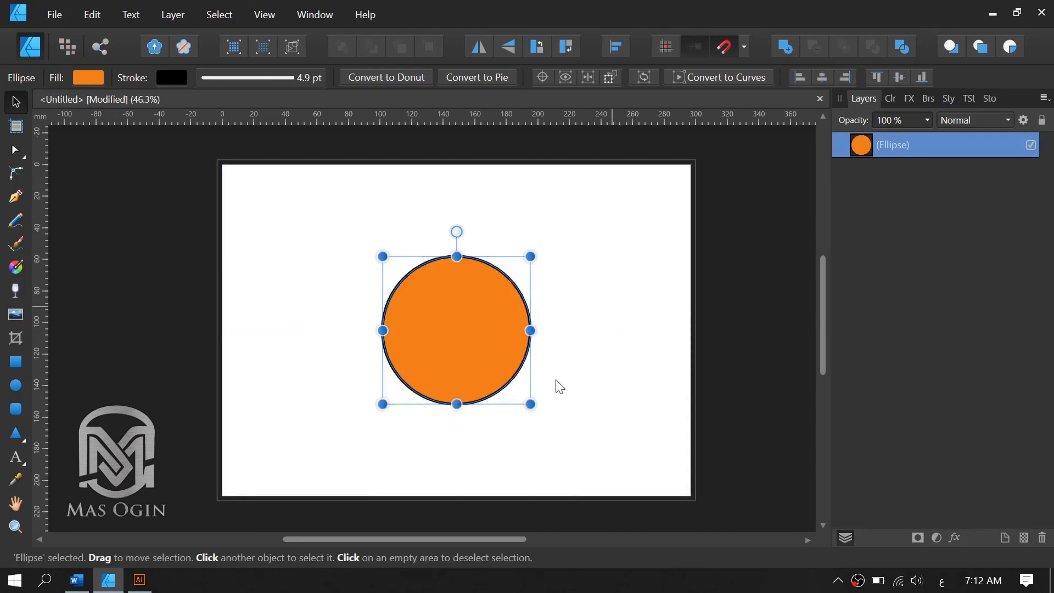
{"action": "left_click", "coordinate": [598, 369]}
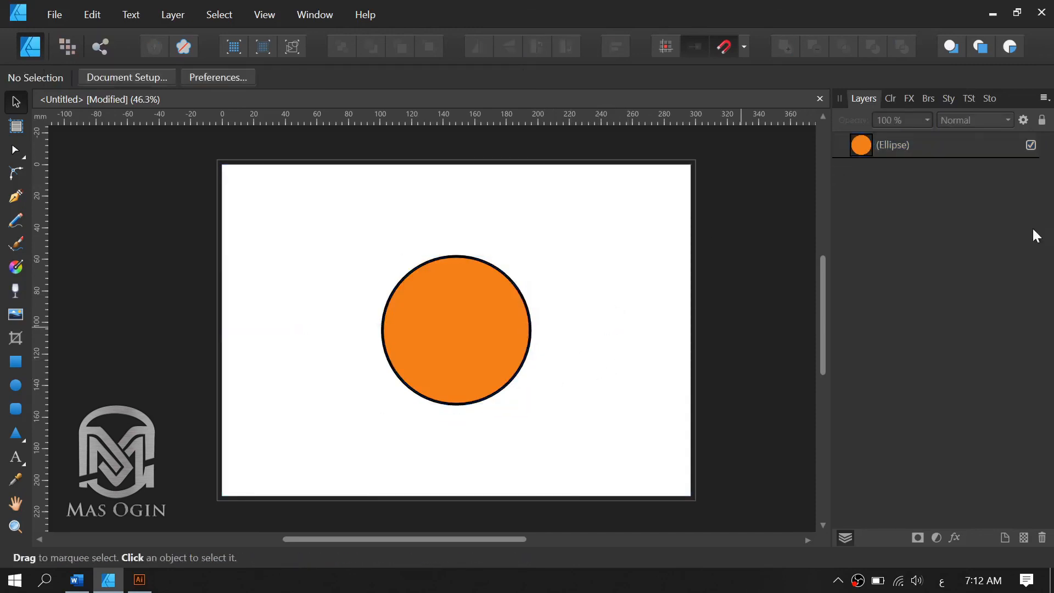
Try stretching the circle into an ellipse sideways, downwards and upwards, undoing each stretch.
{"action": "left_click", "coordinate": [456, 332]}
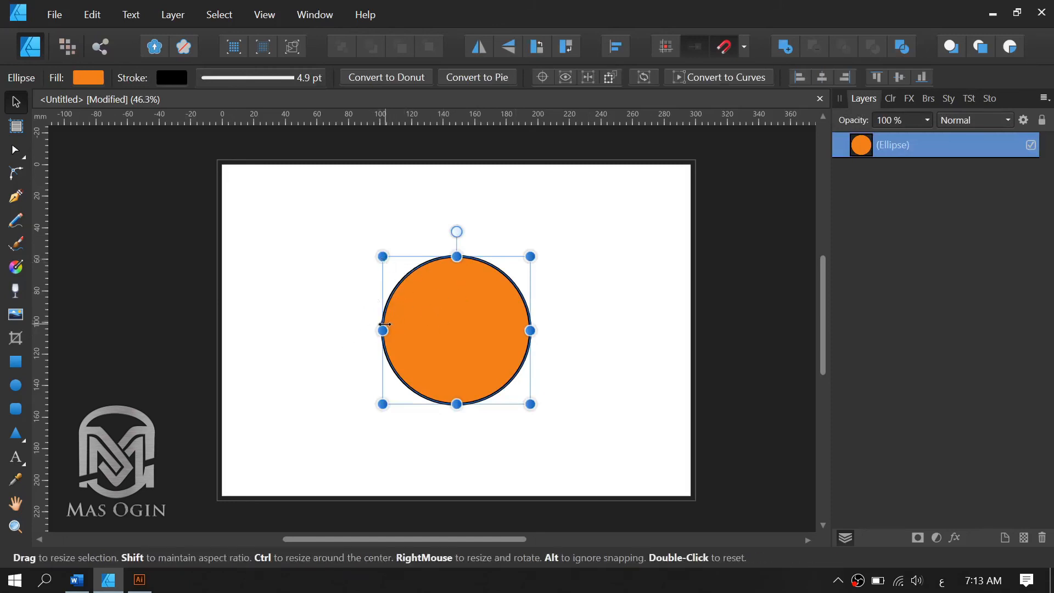
{"action": "left_click_drag", "start_coordinate": [385, 325], "coordinate": [301, 337]}
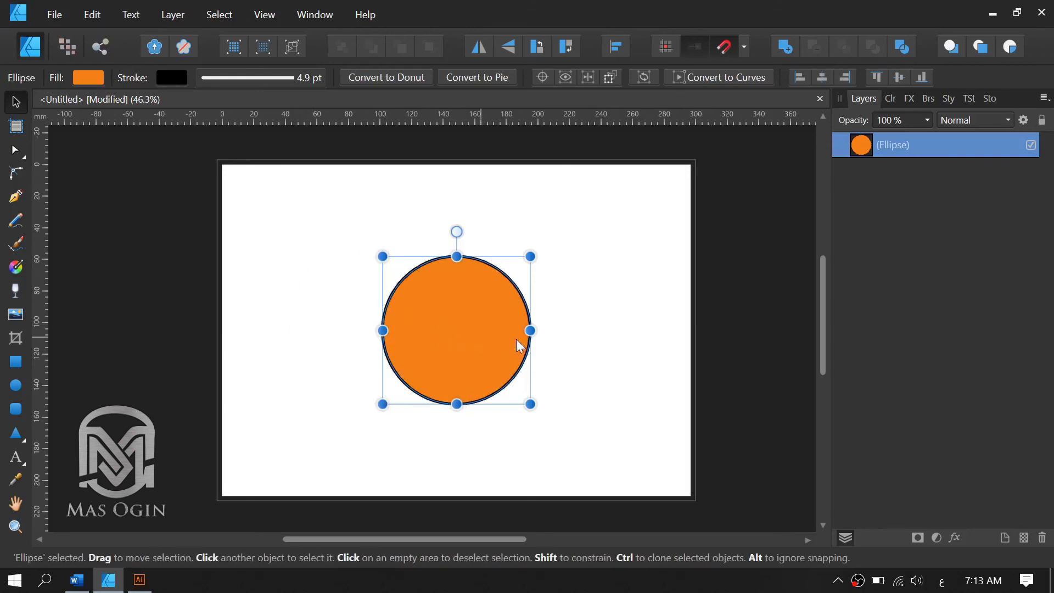
{"action": "left_click_drag", "start_coordinate": [532, 335], "coordinate": [590, 348]}
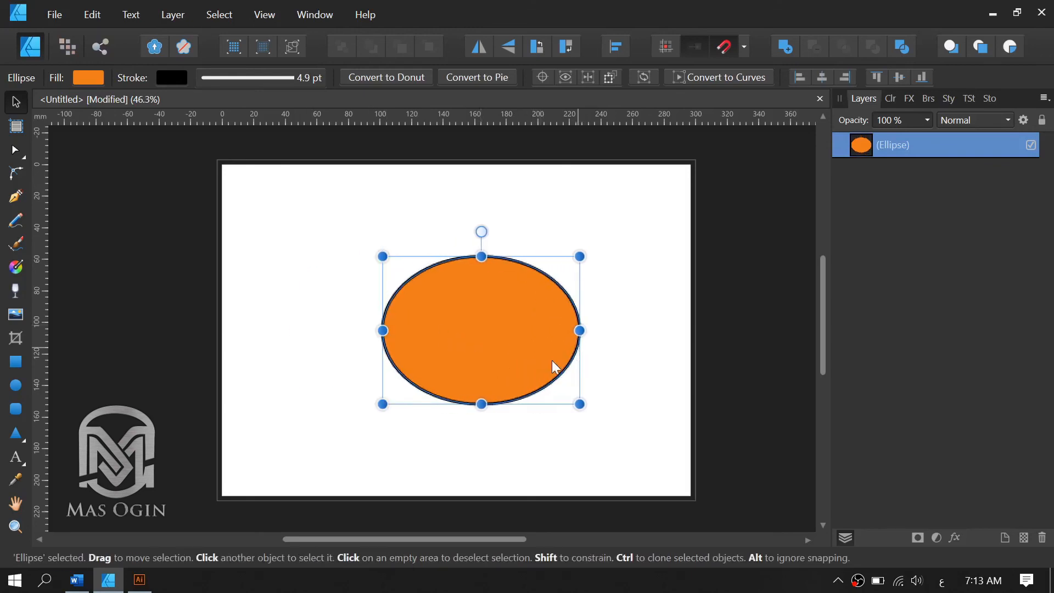
{"action": "key", "text": "ctrl+z"}
{"action": "left_click_drag", "start_coordinate": [457, 405], "coordinate": [463, 427]}
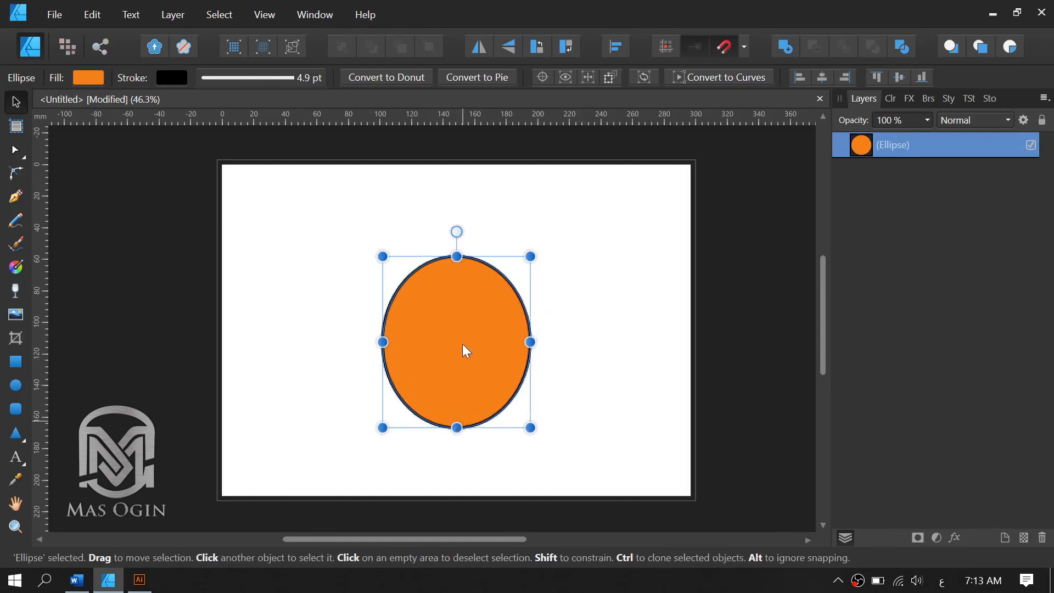
{"action": "key", "text": "ctrl+z"}
{"action": "mouse_move", "coordinate": [457, 257]}
{"action": "left_mouse_down"}
{"action": "mouse_move", "coordinate": [454, 229]}
{"action": "mouse_move", "coordinate": [455, 237]}
{"action": "left_mouse_up"}
{"action": "key", "text": "ctrl+z"}
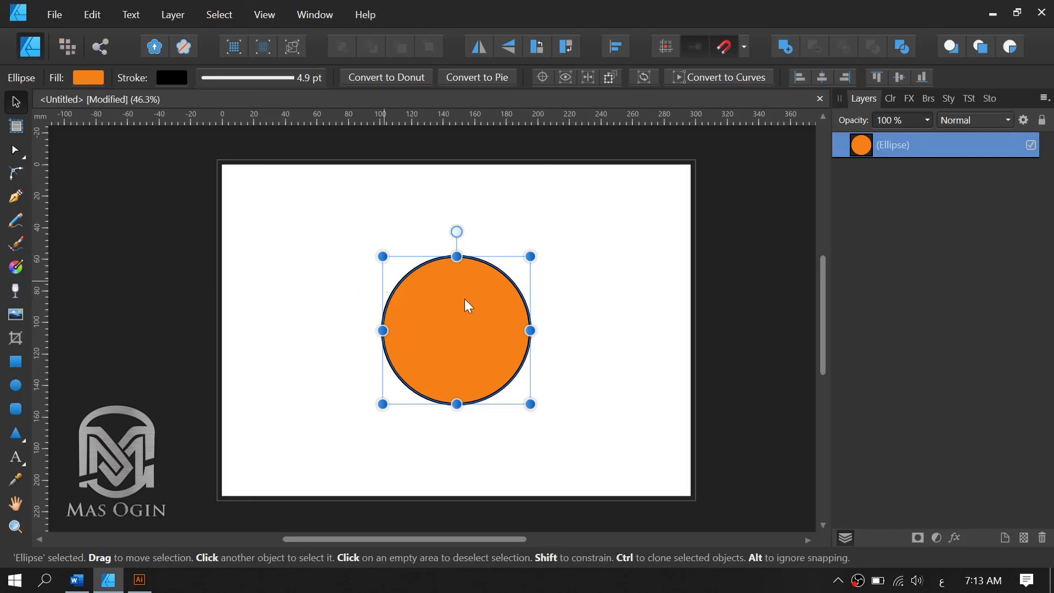
Convert the orange circle to curves.
{"action": "left_click", "coordinate": [642, 332]}
{"action": "left_click", "coordinate": [443, 329]}
{"action": "left_click", "coordinate": [701, 79]}
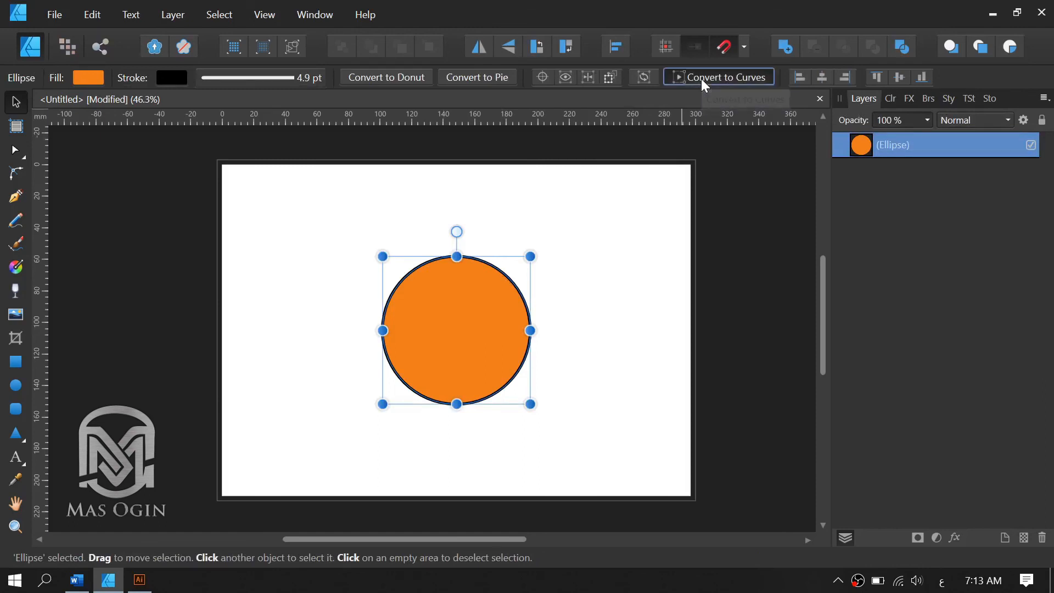
With the Node tool, move the circle's top node up and left and its bottom node down and right.
{"action": "left_click", "coordinate": [15, 151]}
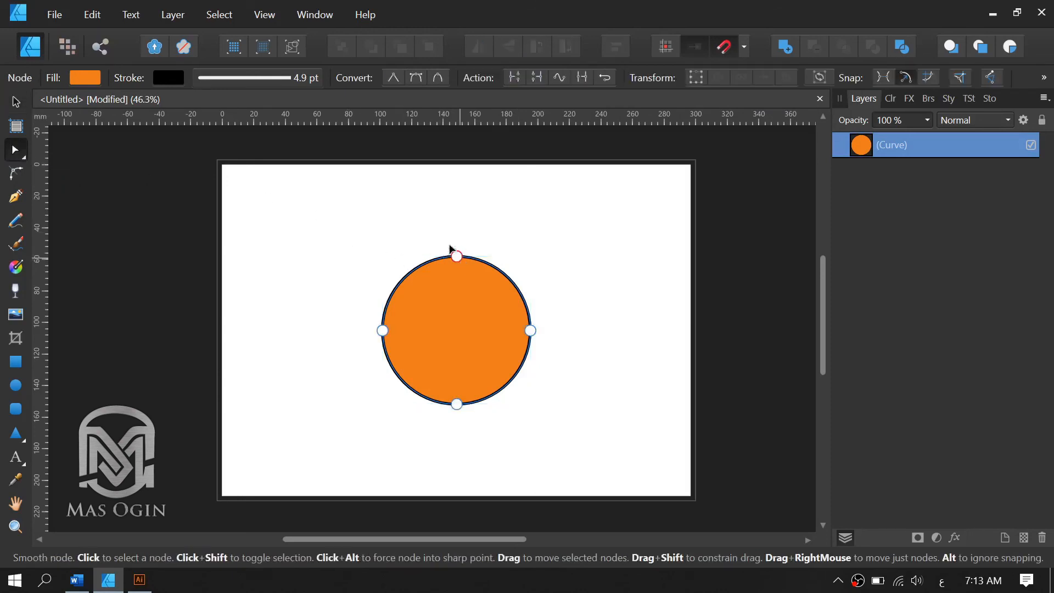
{"action": "left_click_drag", "start_coordinate": [455, 251], "coordinate": [368, 202]}
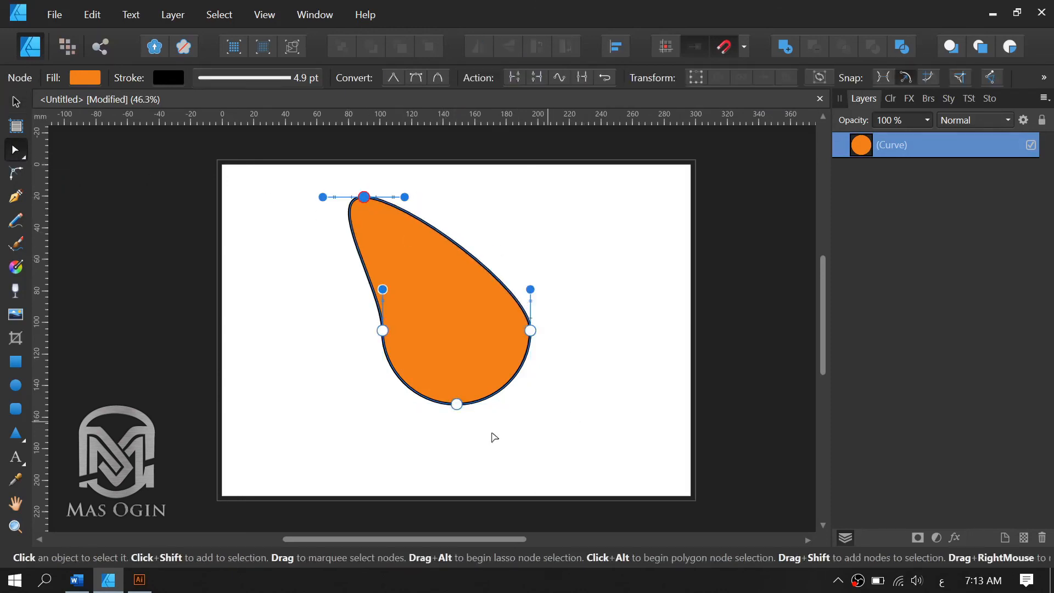
{"action": "left_click_drag", "start_coordinate": [457, 405], "coordinate": [573, 463]}
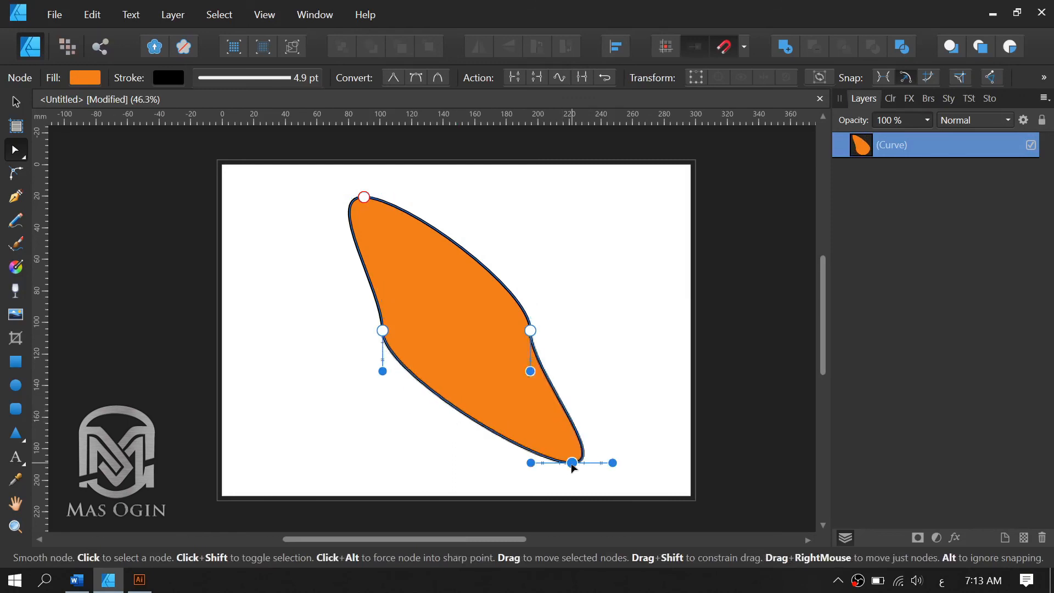
Bend the shape's outline by pulling the curve handles of its right, left and bottom nodes.
{"action": "left_click_drag", "start_coordinate": [529, 371], "coordinate": [572, 236]}
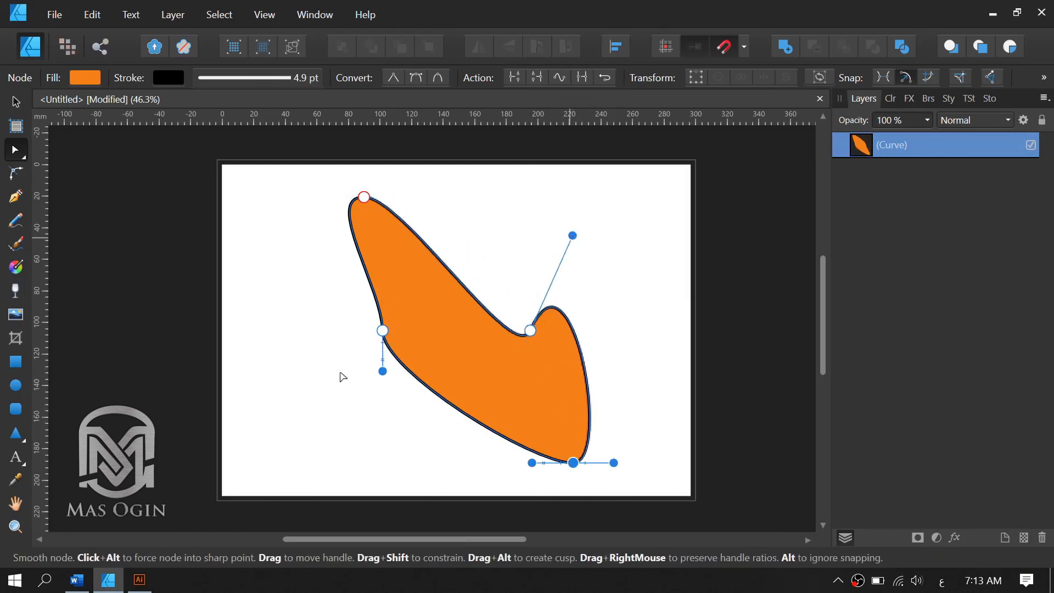
{"action": "left_click_drag", "start_coordinate": [383, 371], "coordinate": [230, 346]}
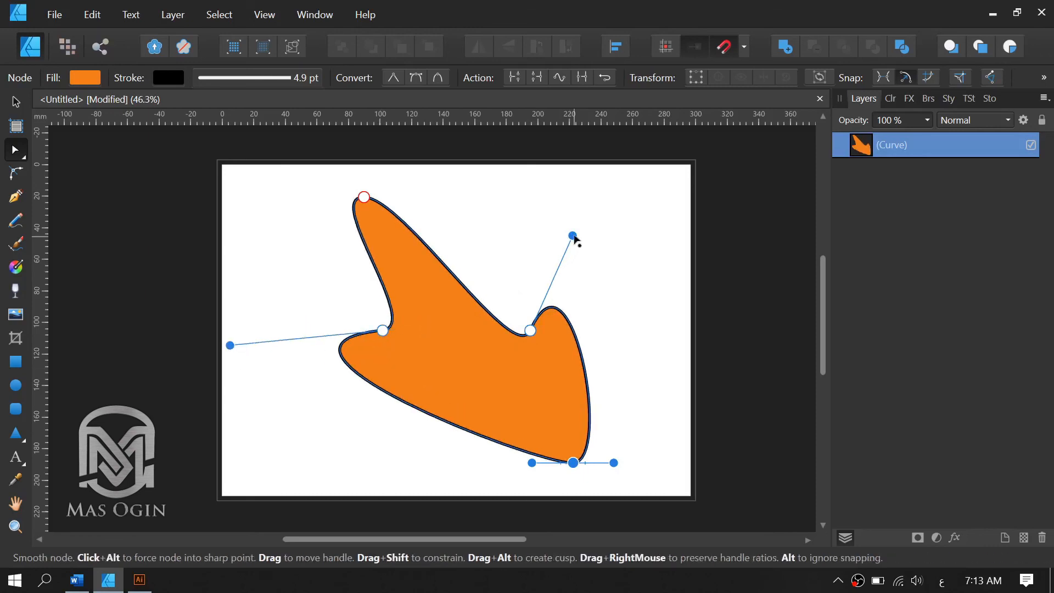
{"action": "left_click_drag", "start_coordinate": [573, 236], "coordinate": [534, 201]}
{"action": "left_click_drag", "start_coordinate": [531, 462], "coordinate": [454, 414]}
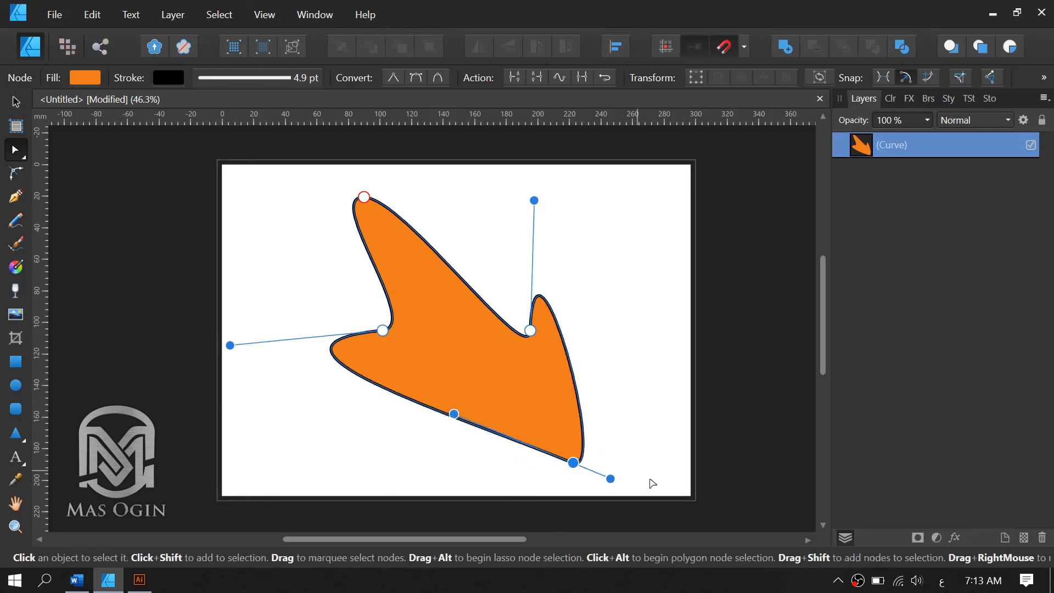
{"action": "left_click", "coordinate": [653, 483]}
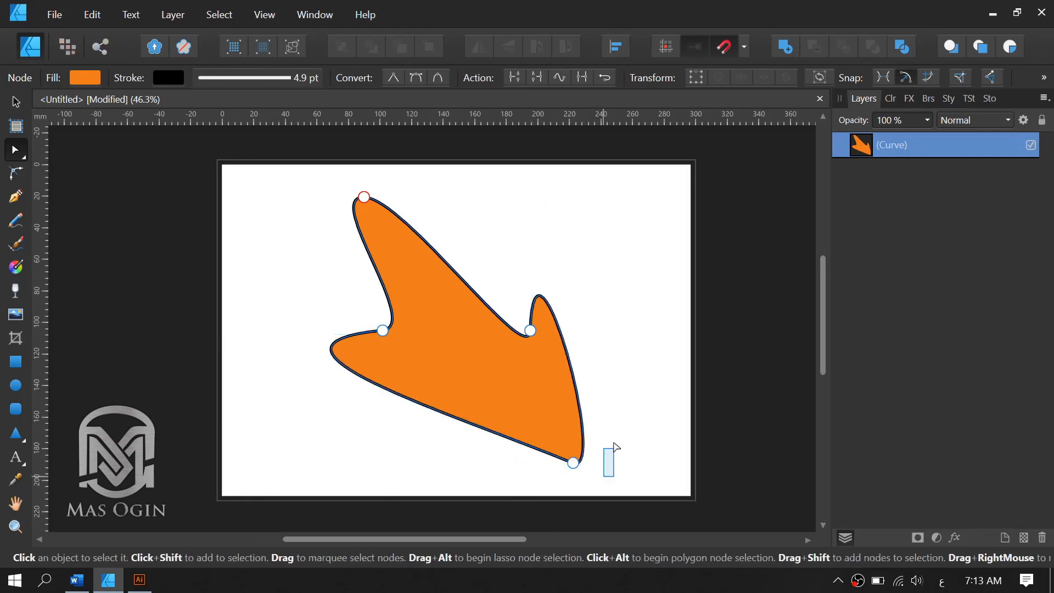
{"action": "left_click", "coordinate": [573, 463]}
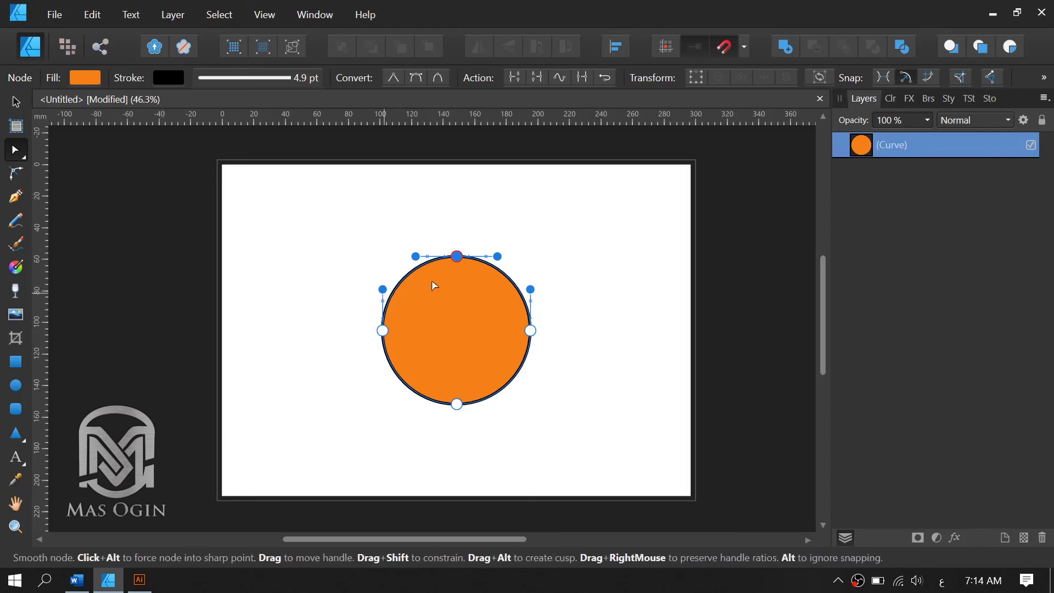
Return to the Move tool and leave the circle deselected.
{"action": "left_click", "coordinate": [15, 102]}
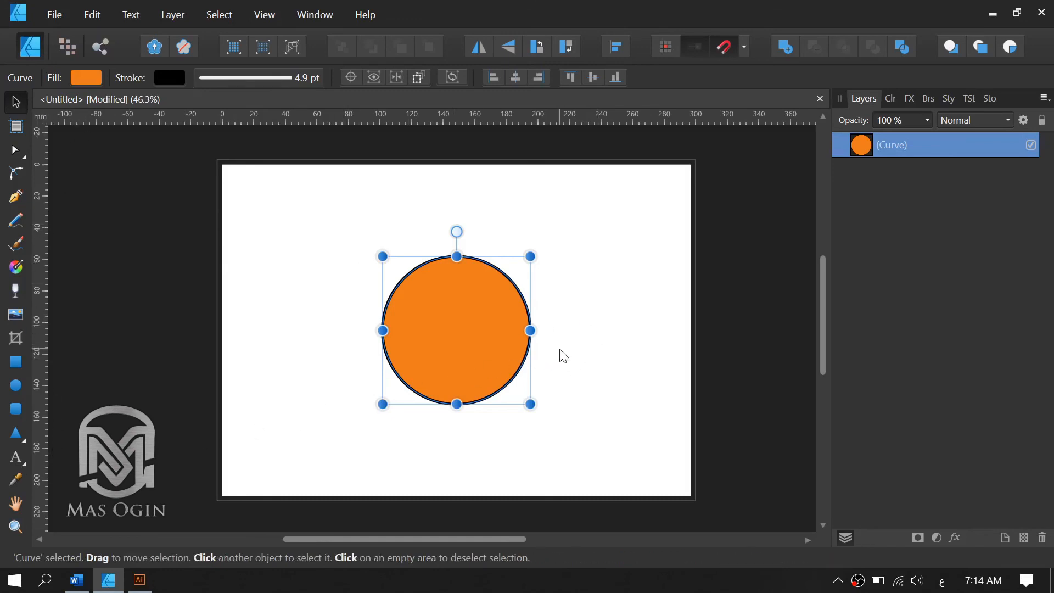
{"action": "left_click", "coordinate": [540, 344]}
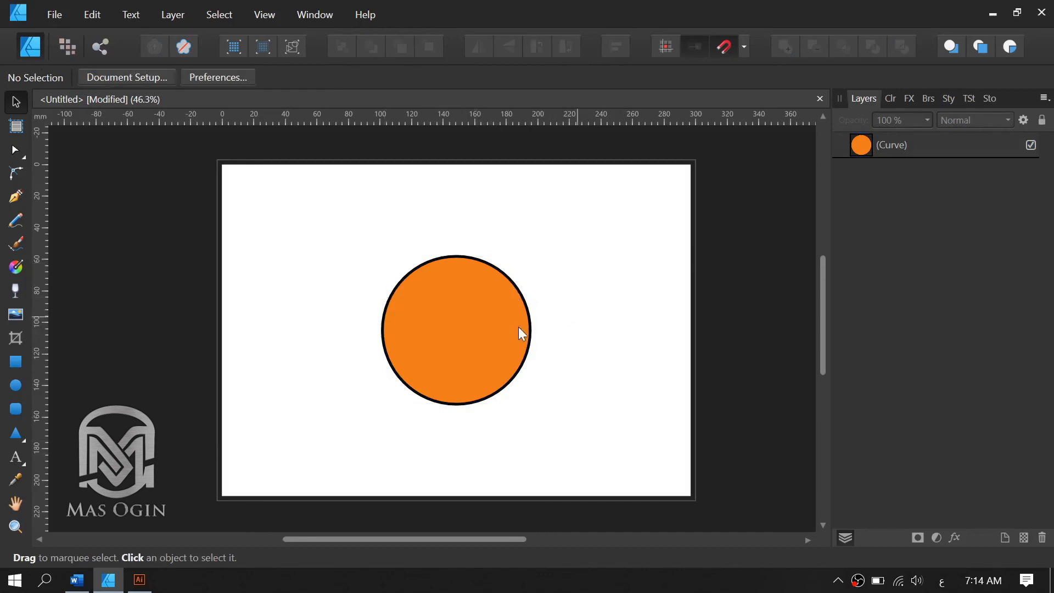
{"action": "left_click", "coordinate": [429, 333]}
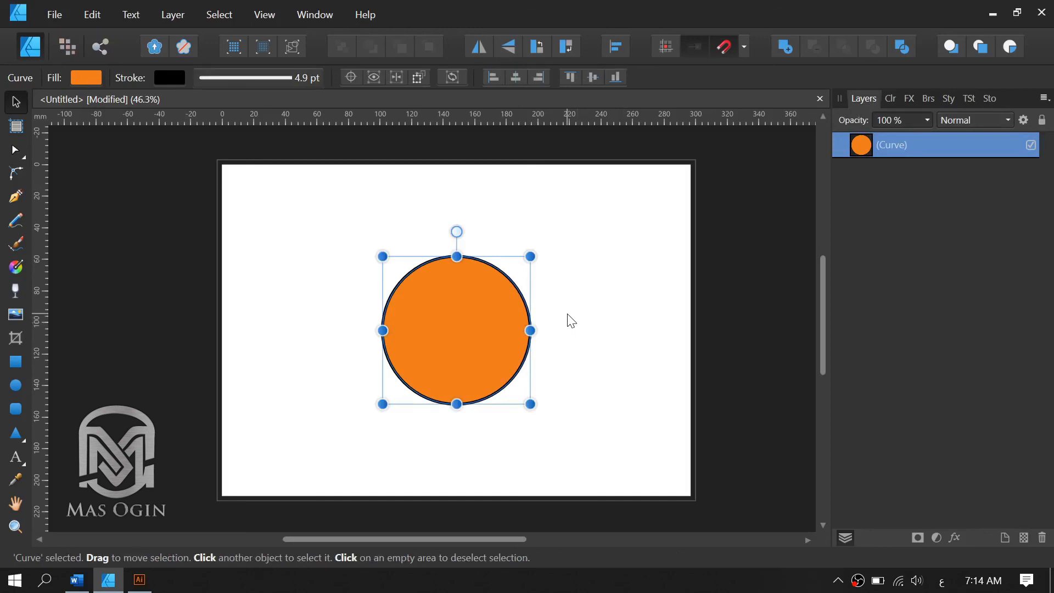
{"action": "left_click", "coordinate": [569, 319]}
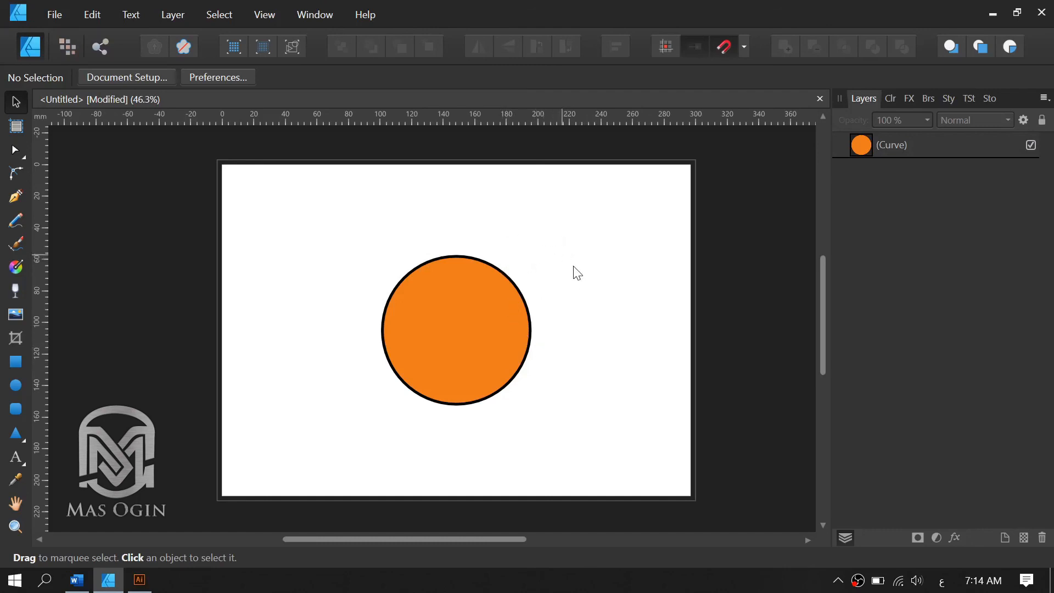
Tilt the upper petal copy to the right and place its lower tip on the base of the upright petal.
{"action": "left_click_drag", "start_coordinate": [628, 357], "coordinate": [605, 358]}
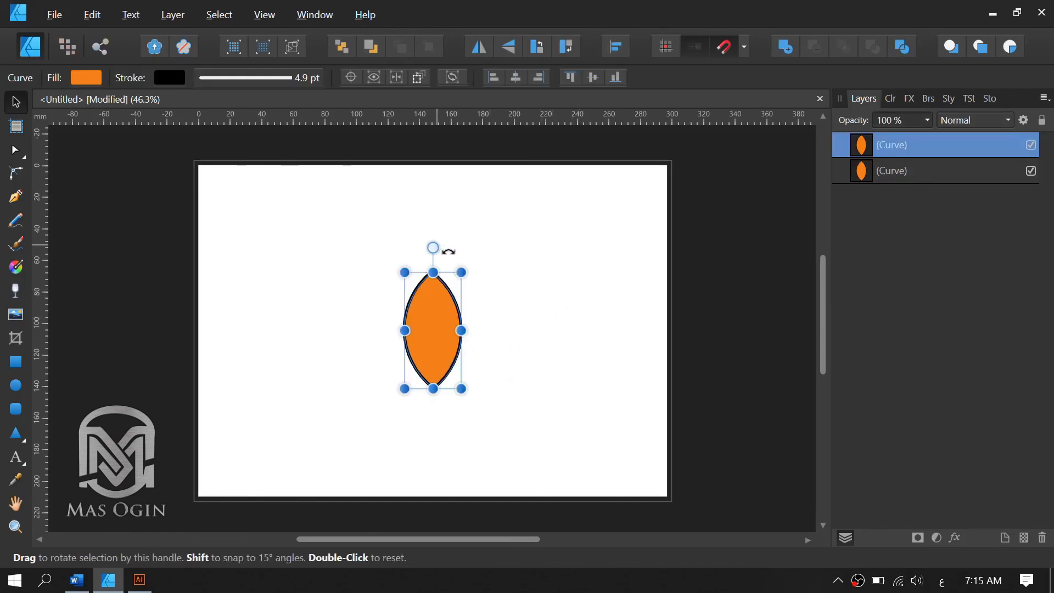
{"action": "left_click_drag", "start_coordinate": [447, 250], "coordinate": [488, 254]}
{"action": "left_click_drag", "start_coordinate": [436, 326], "coordinate": [465, 366]}
{"action": "left_click", "coordinate": [433, 396]}
{"action": "scroll", "coordinate": [433, 395], "scroll_direction": "up", "scroll_amount": 2}
{"action": "left_click", "coordinate": [461, 452]}
{"action": "left_click", "coordinate": [442, 351]}
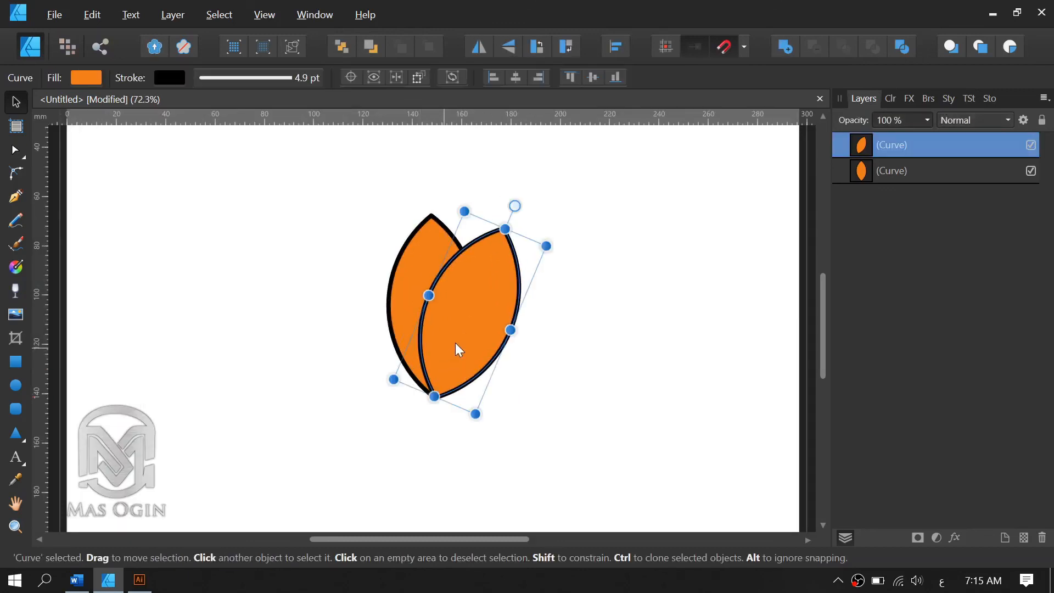
Duplicate the tilted petal to the left and flip the copy horizontally to form the flower's opposite petal.
{"action": "left_click_drag", "start_coordinate": [418, 339], "coordinate": [358, 339]}
{"action": "left_click", "coordinate": [480, 47]}
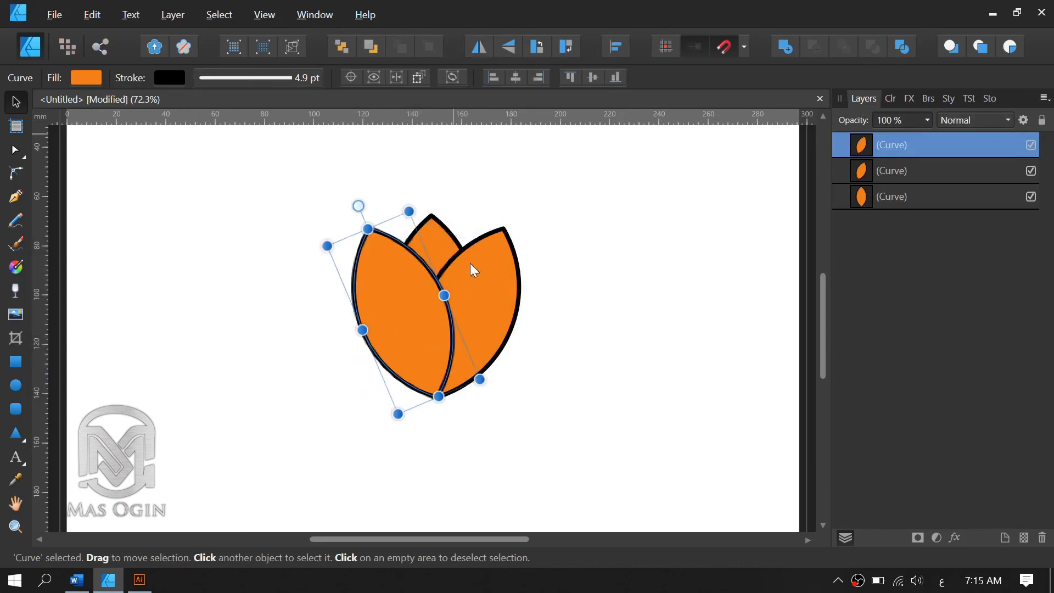
{"action": "left_click", "coordinate": [440, 428]}
{"action": "left_click", "coordinate": [406, 353]}
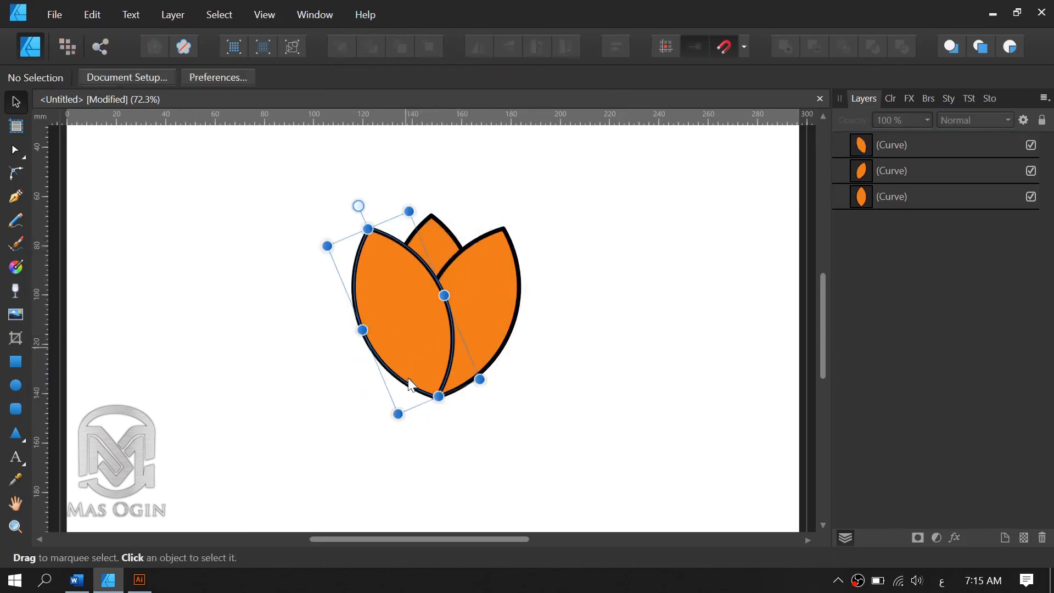
{"action": "left_click", "coordinate": [473, 287], "text": "shift"}
{"action": "left_click", "coordinate": [439, 248], "text": "shift"}
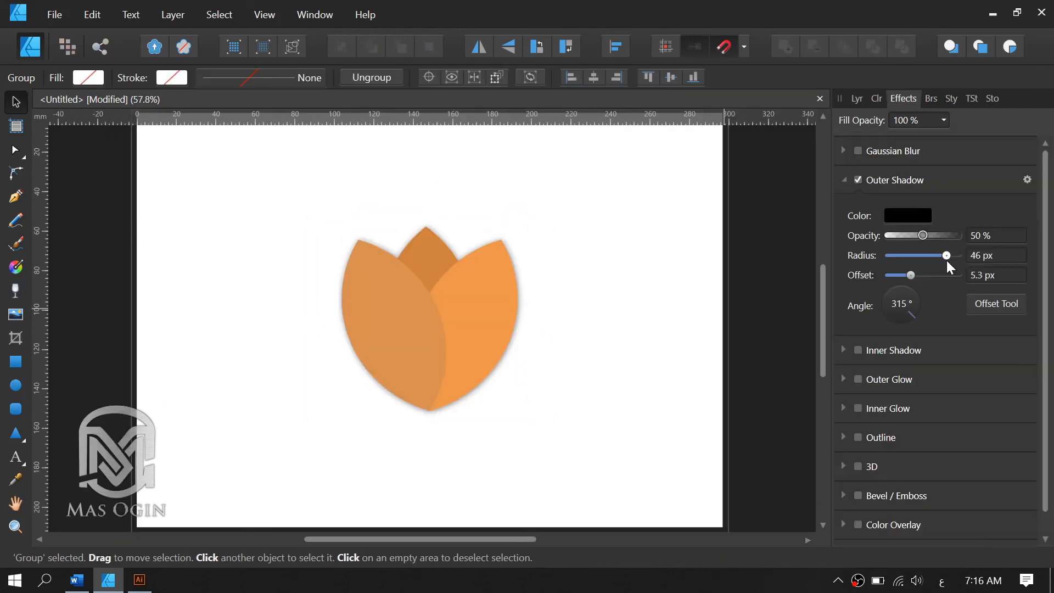
Add a 3D effect with a 3.6 px radius to the flower group, and deselect it.
{"action": "left_click", "coordinate": [611, 362]}
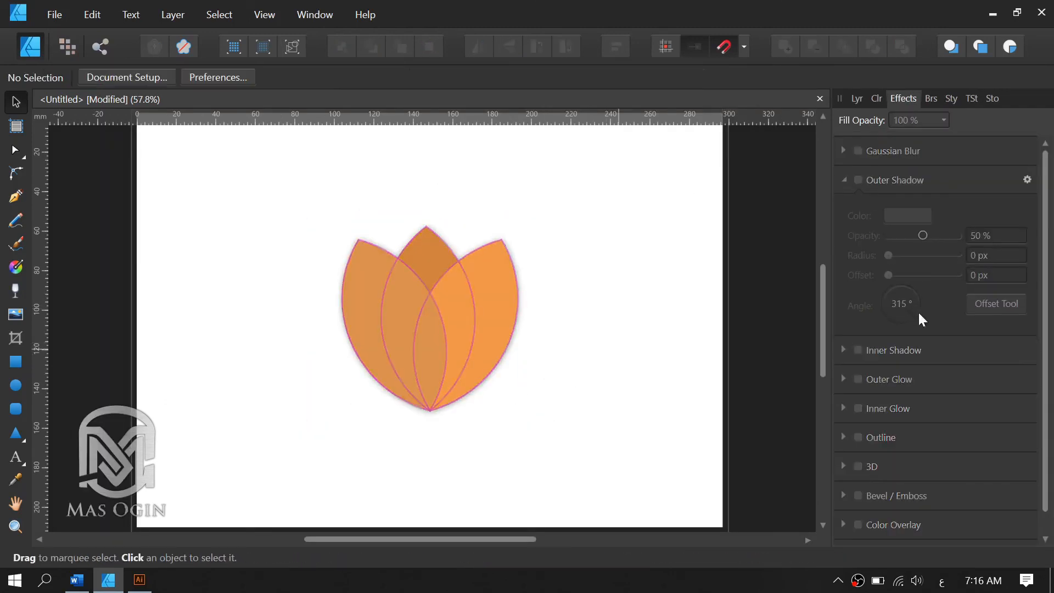
{"action": "left_click", "coordinate": [529, 343]}
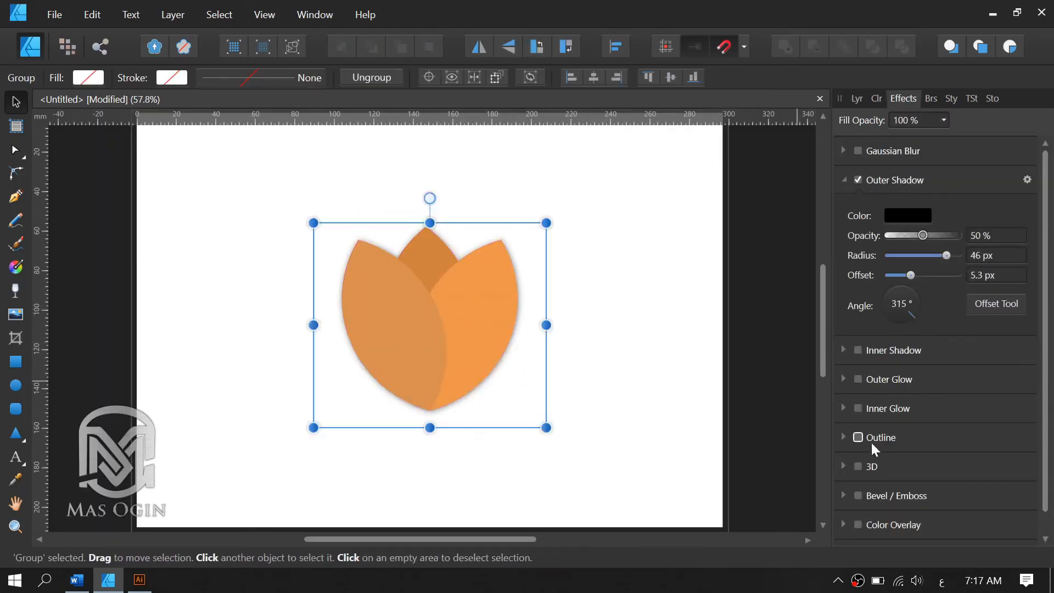
{"action": "left_click", "coordinate": [859, 467]}
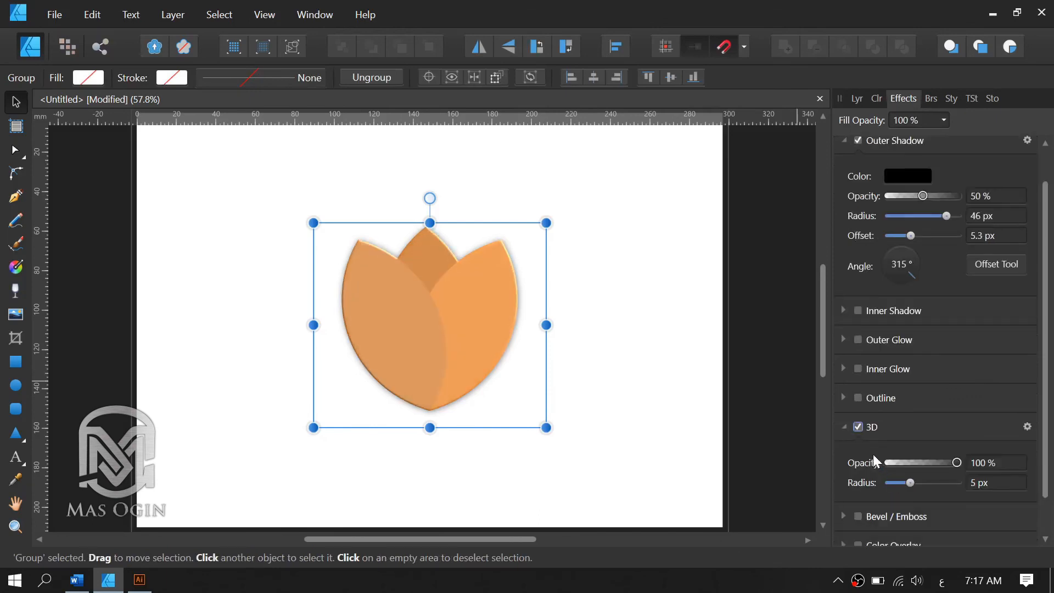
{"action": "mouse_move", "coordinate": [914, 483]}
{"action": "left_mouse_down"}
{"action": "mouse_move", "coordinate": [931, 486]}
{"action": "mouse_move", "coordinate": [908, 486]}
{"action": "left_mouse_up"}
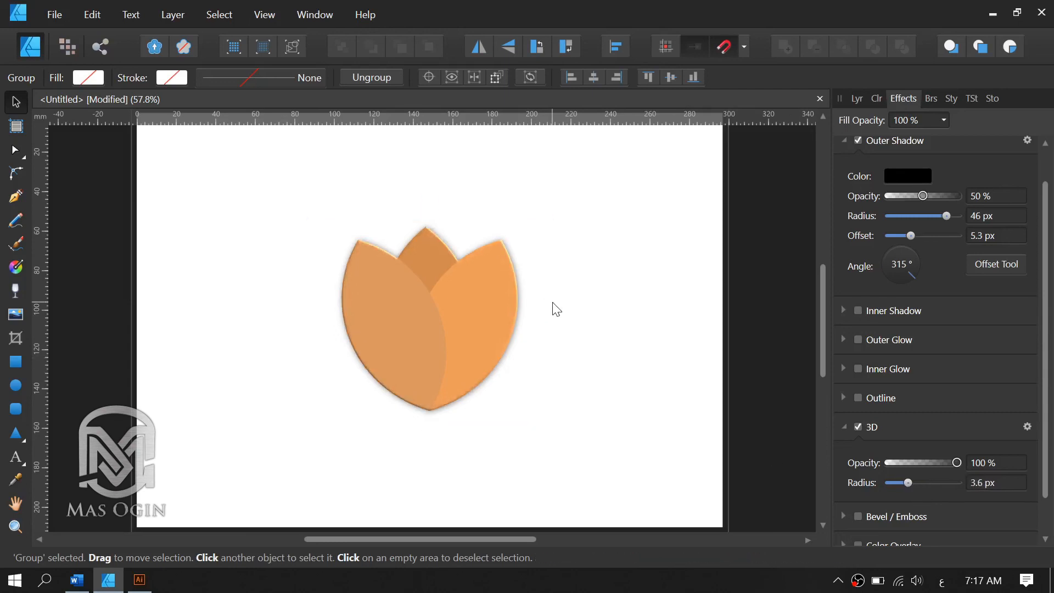
{"action": "left_click", "coordinate": [553, 305]}
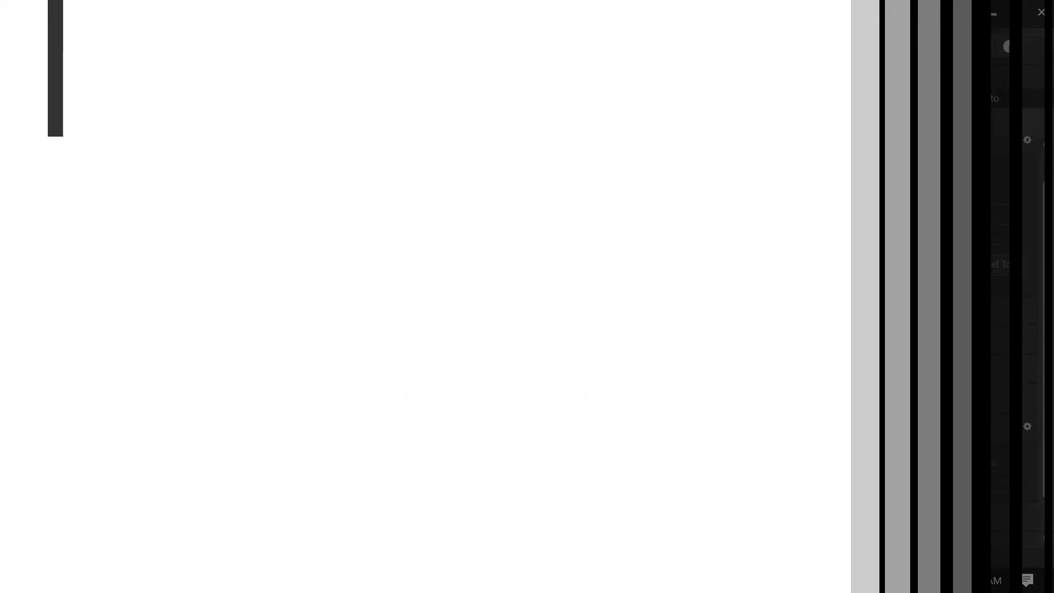